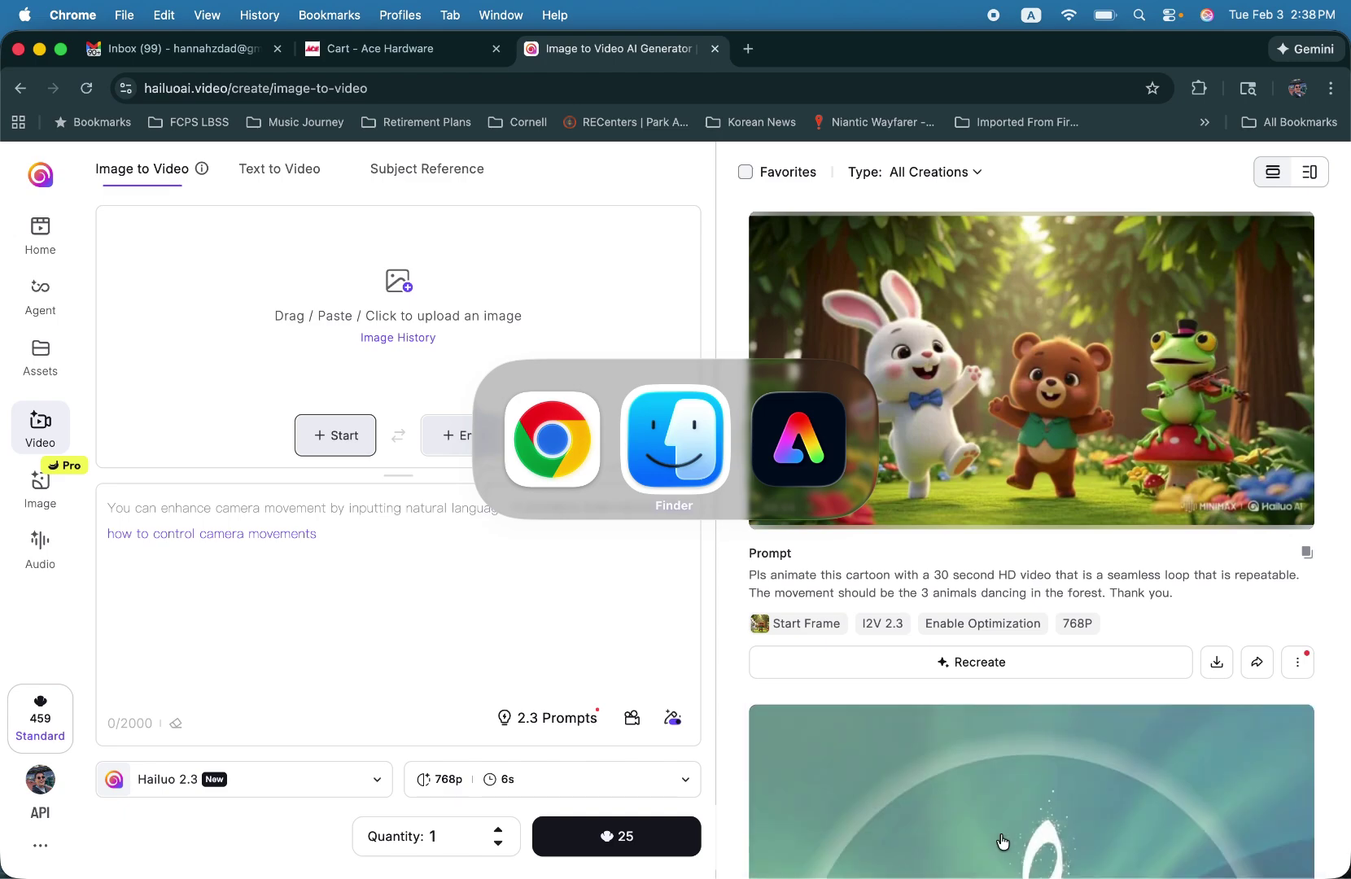
- Open Example Children's Song.mp4 from the Retirement how To folder and play the opening seconds of the video
key("super+Tab")
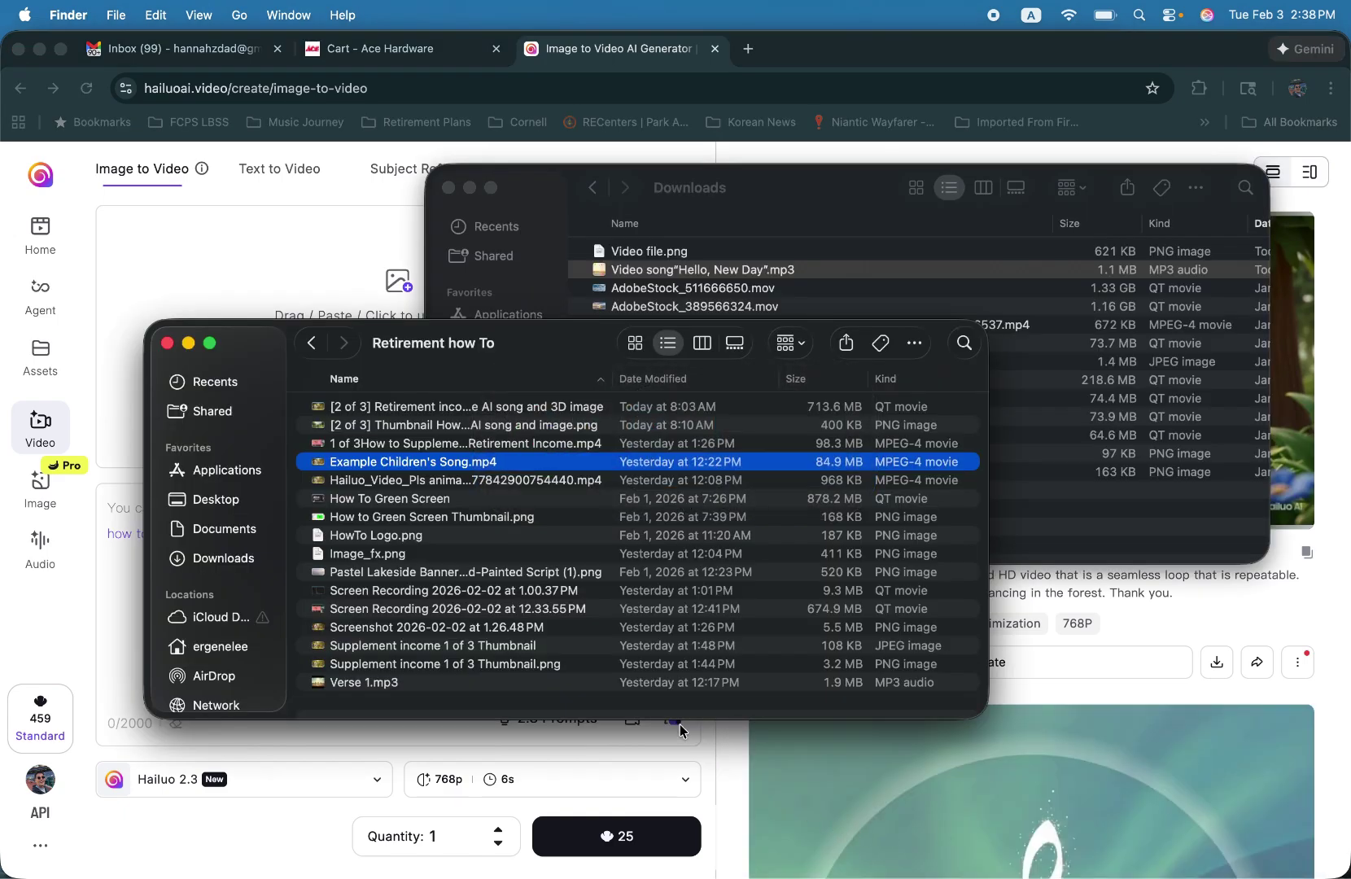
double_click(479, 463)
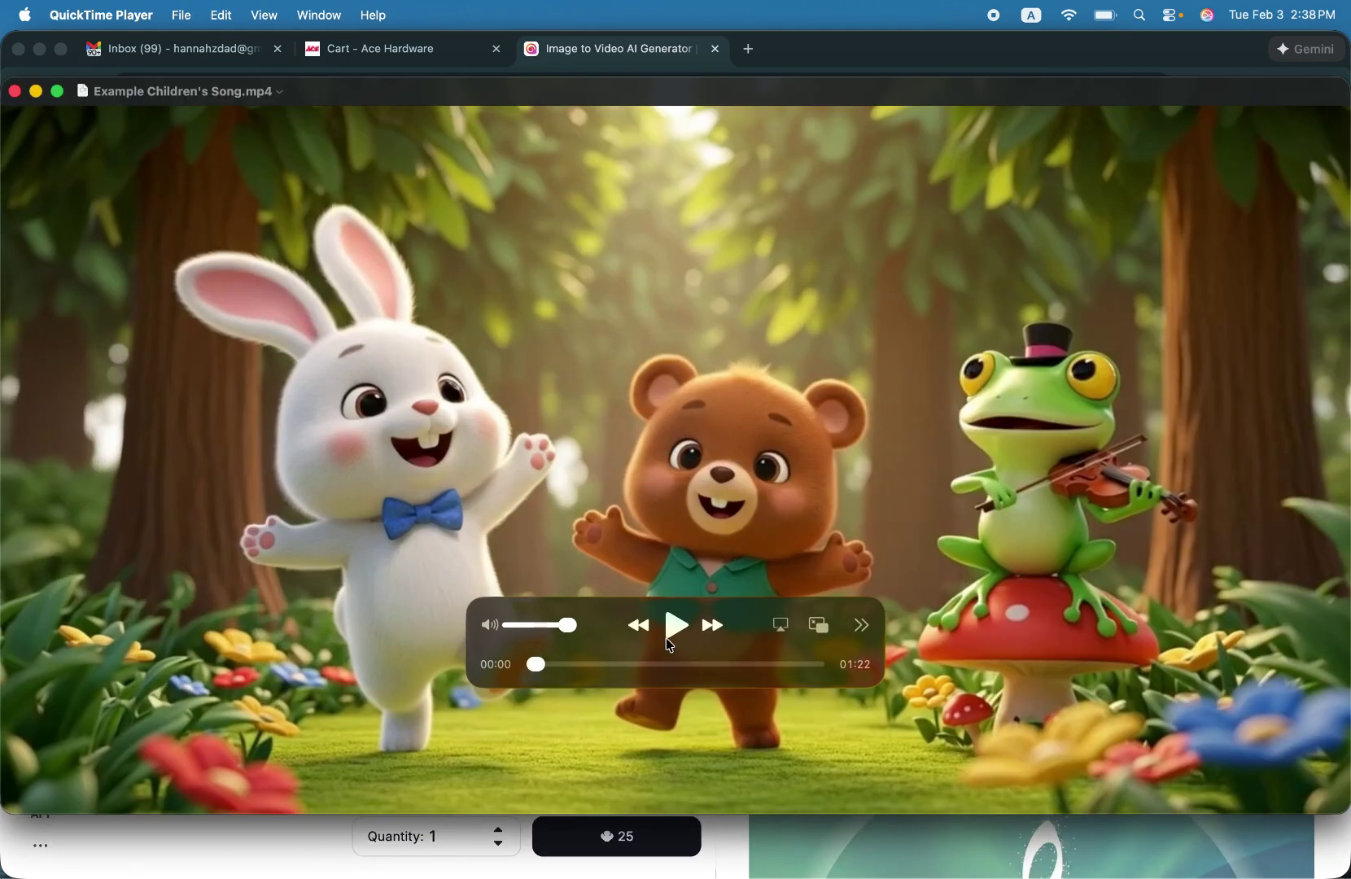
left_click(677, 634)
left_click(679, 635)
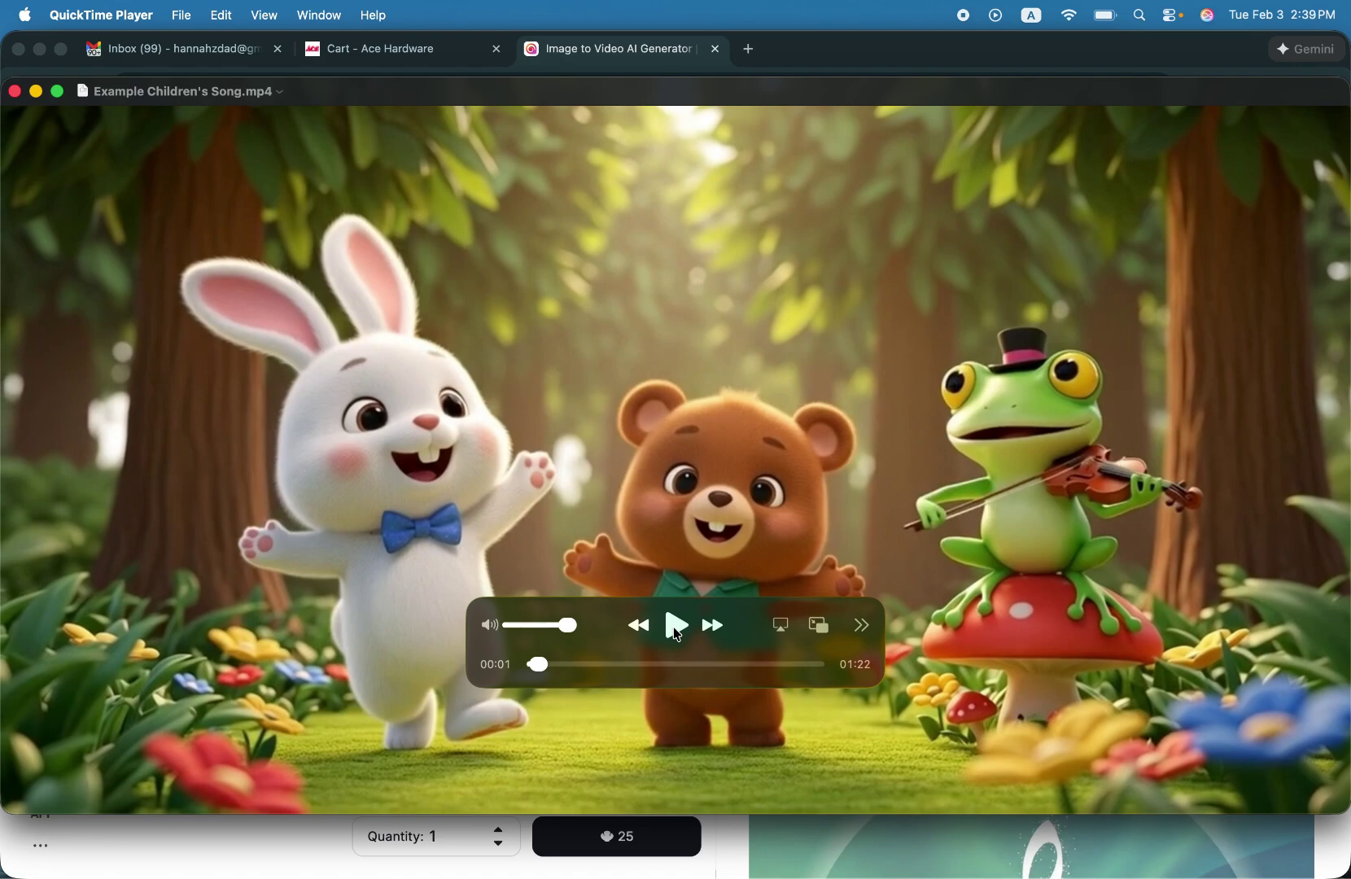
left_click(678, 634)
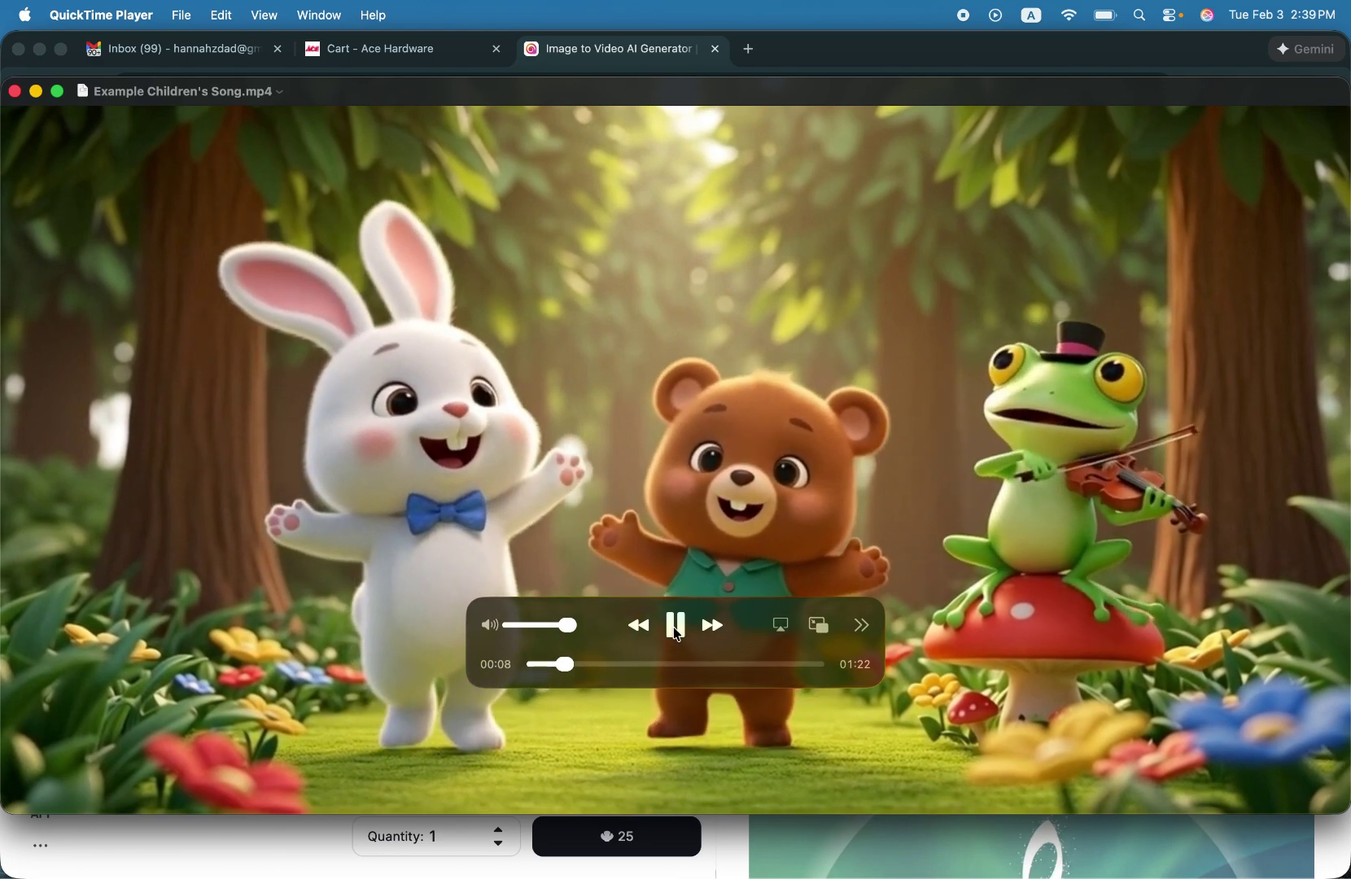
left_click(679, 626)
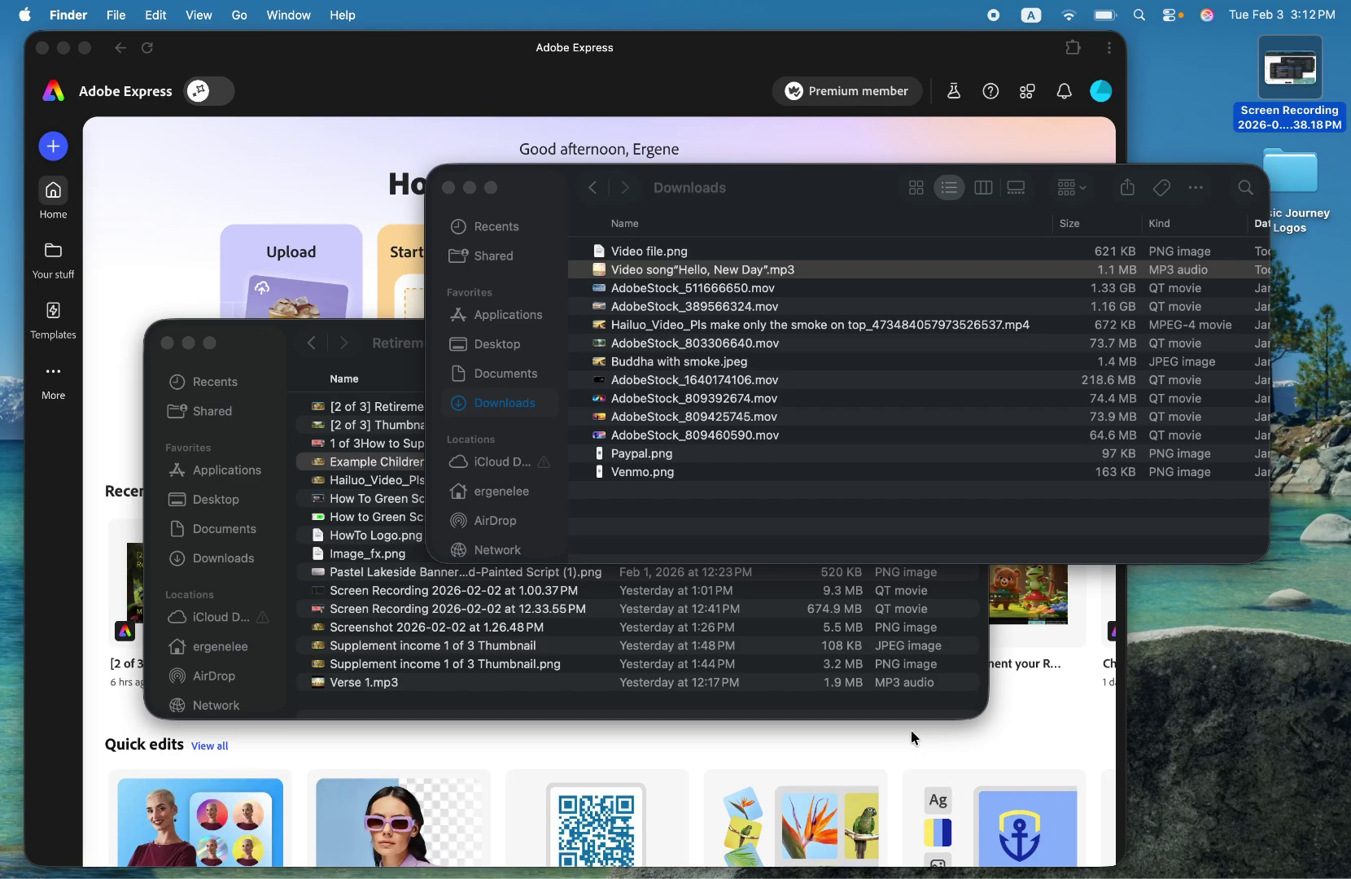
left_click(698, 277)
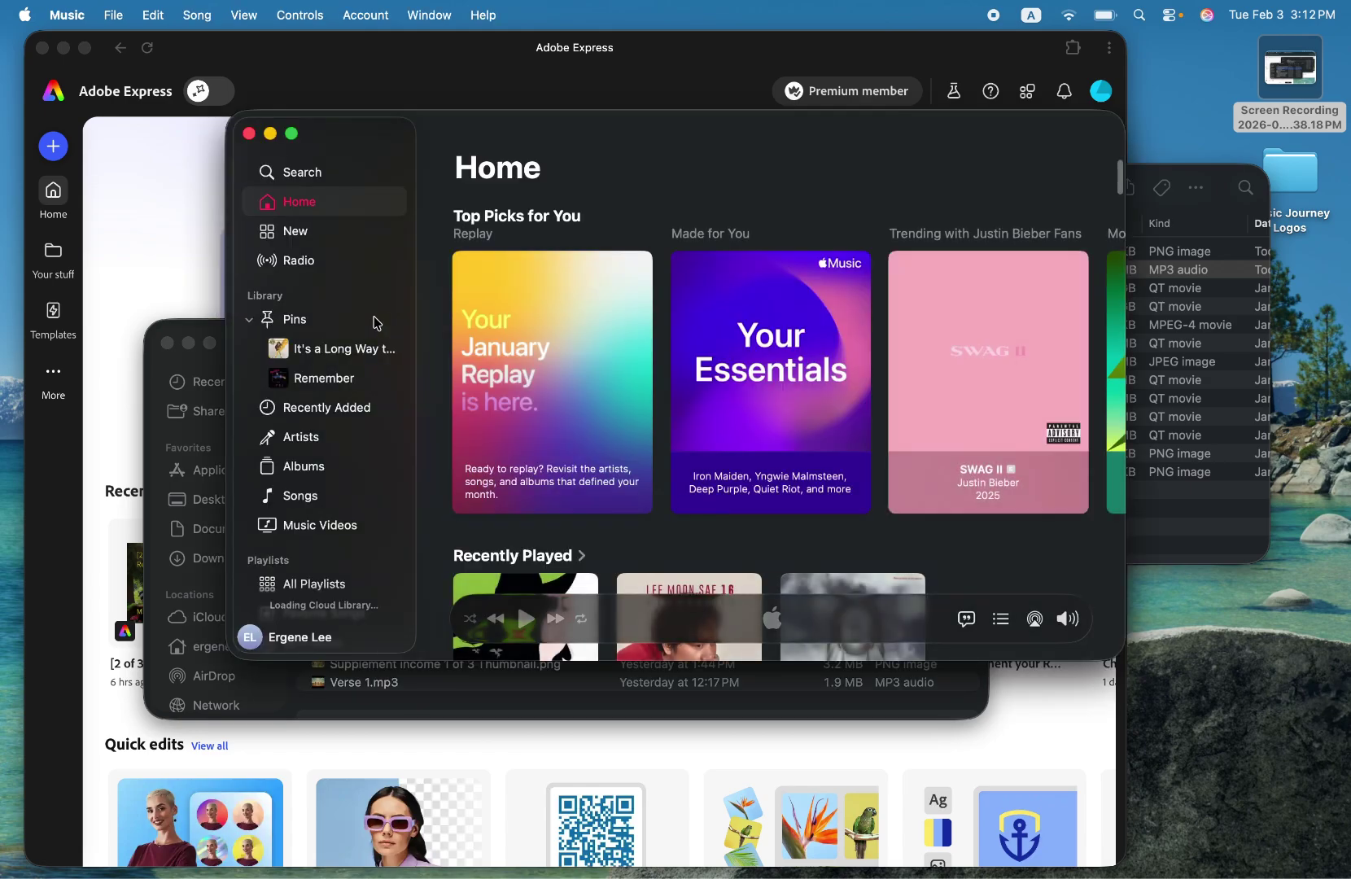
left_click(77, 14)
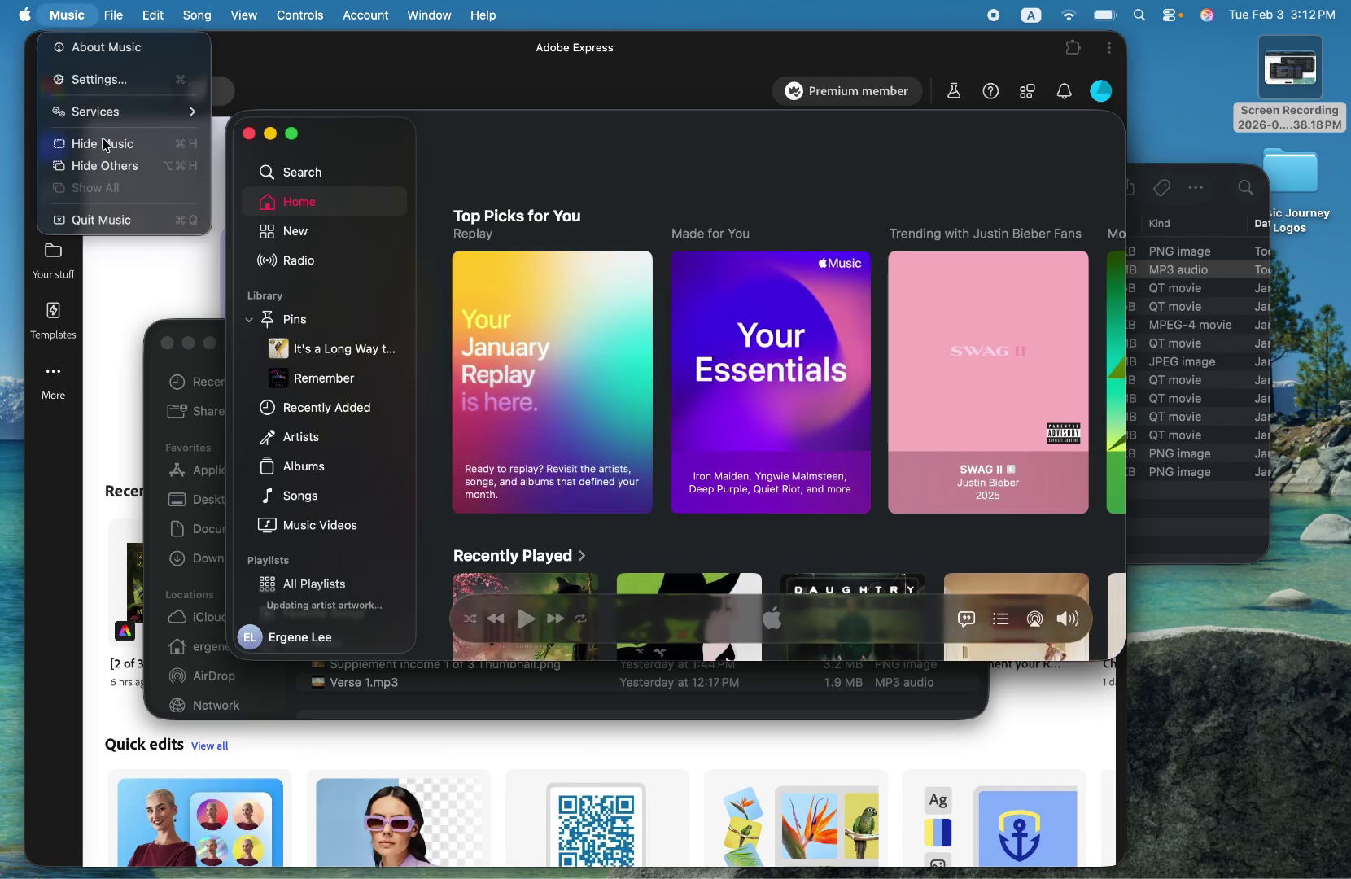
left_click(110, 220)
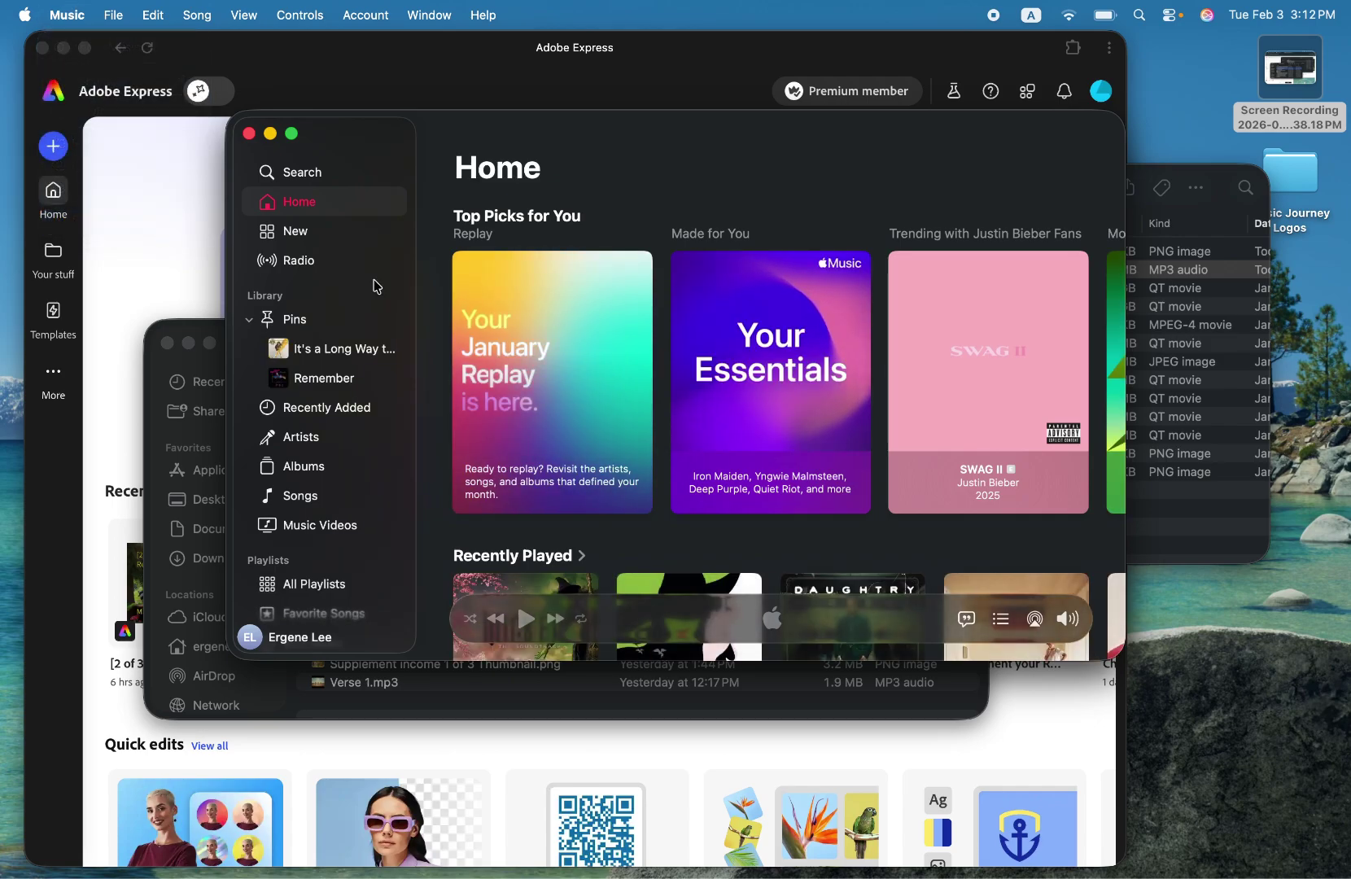
- Play the "Hello, New Day" MP3 from Downloads in QuickTime Player, and open Video file.png to view it
right_click(705, 274)
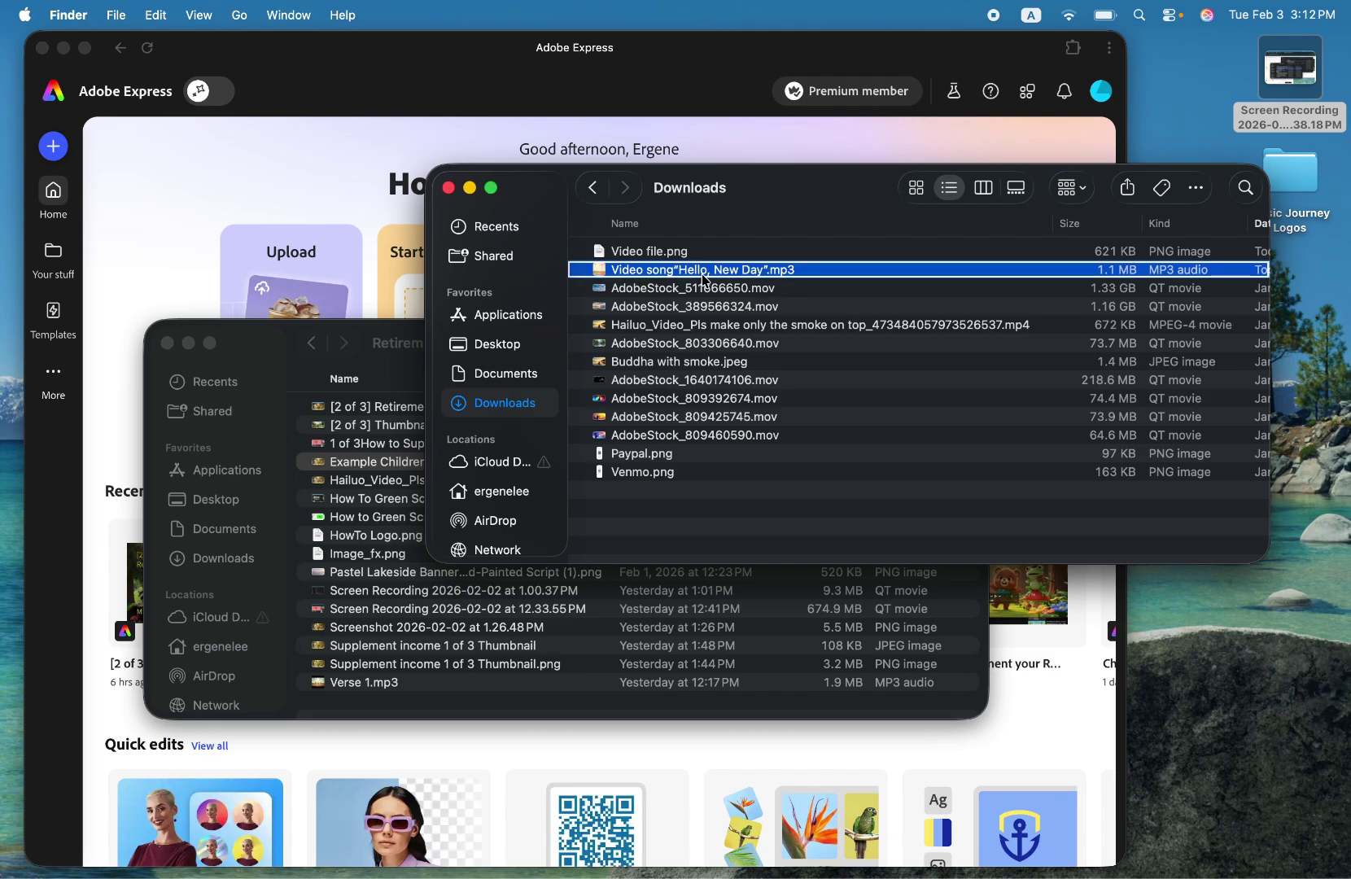
mouse_move(838, 314)
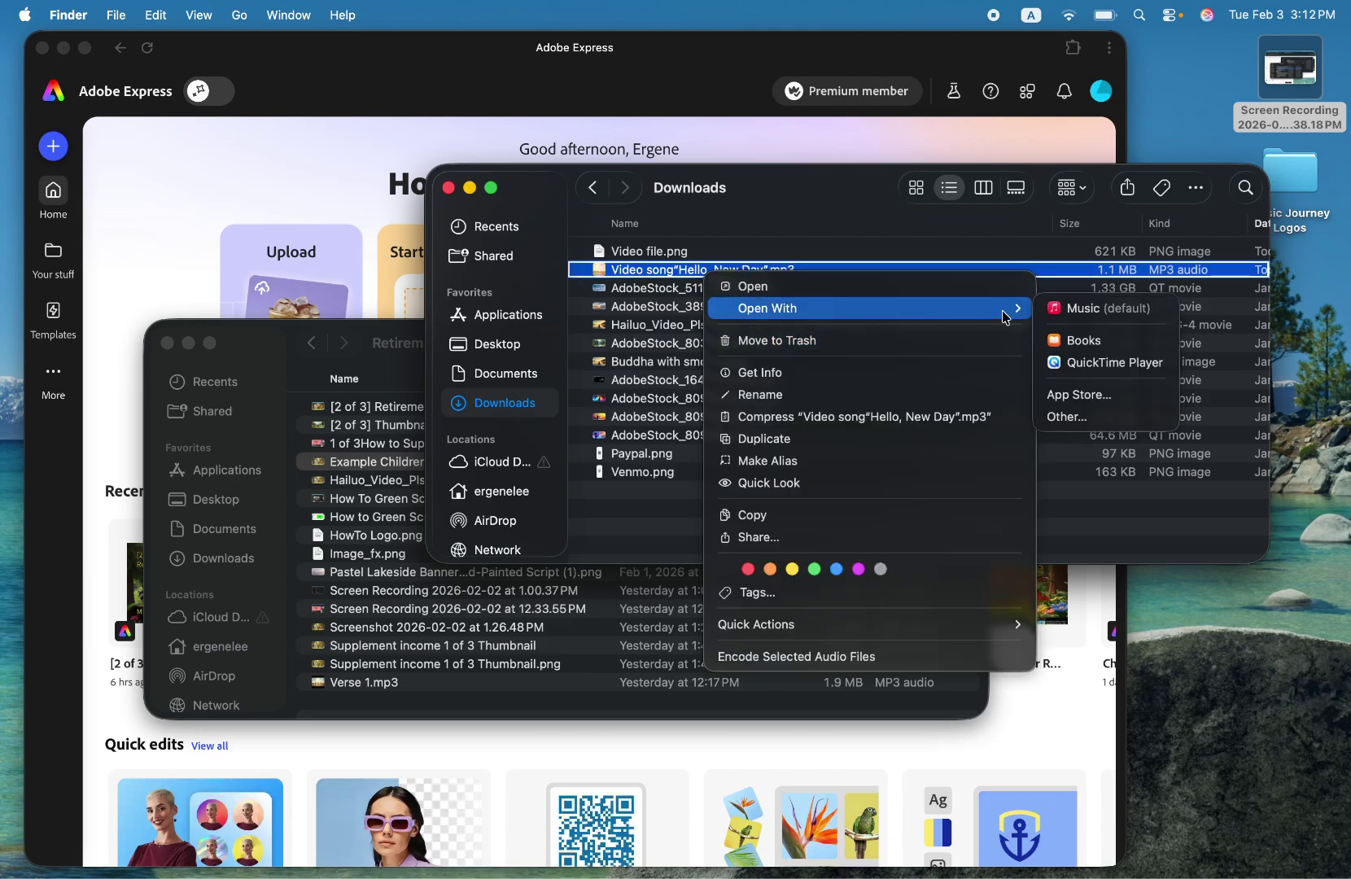
left_click(1074, 366)
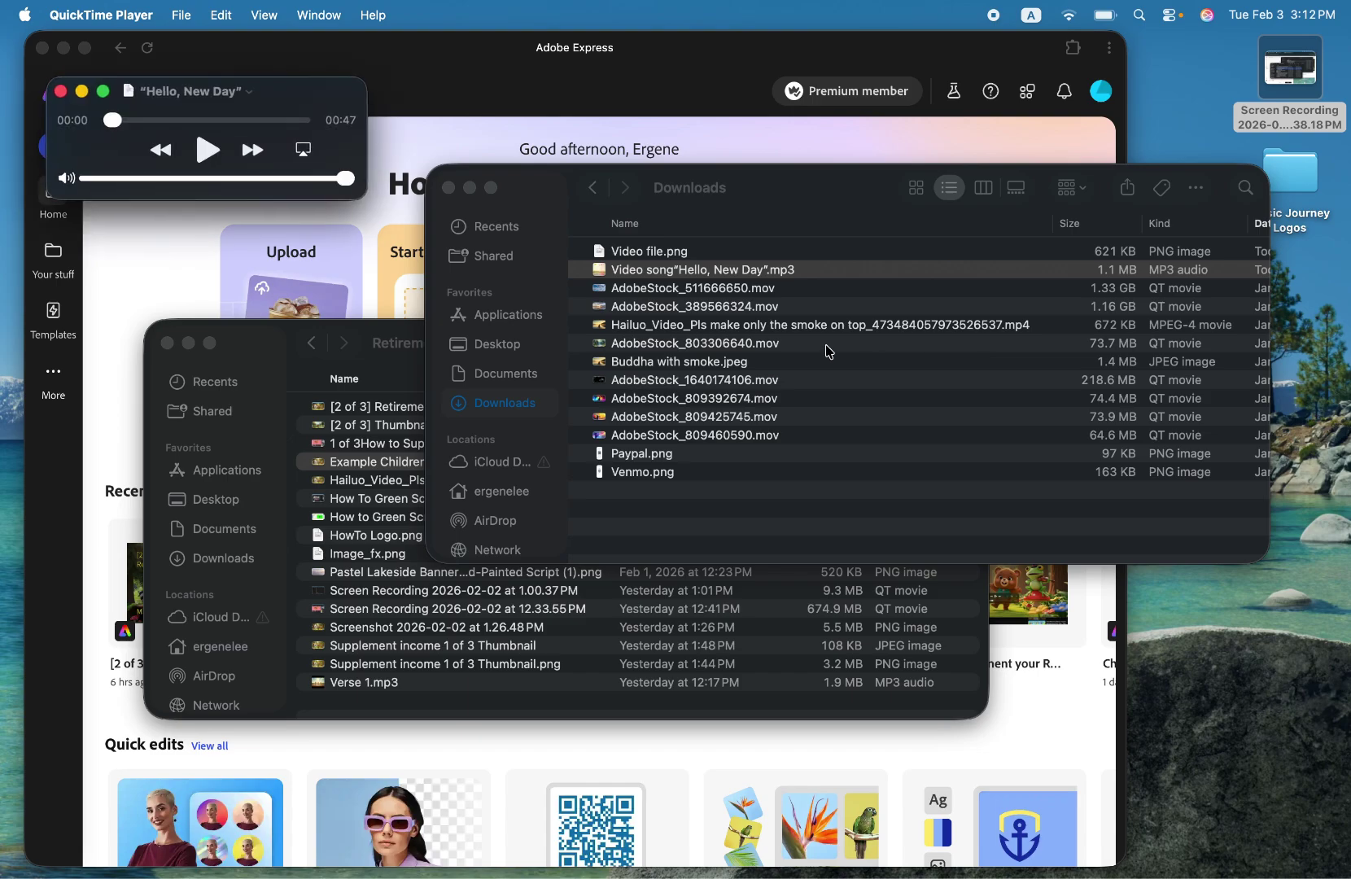
left_click(209, 150)
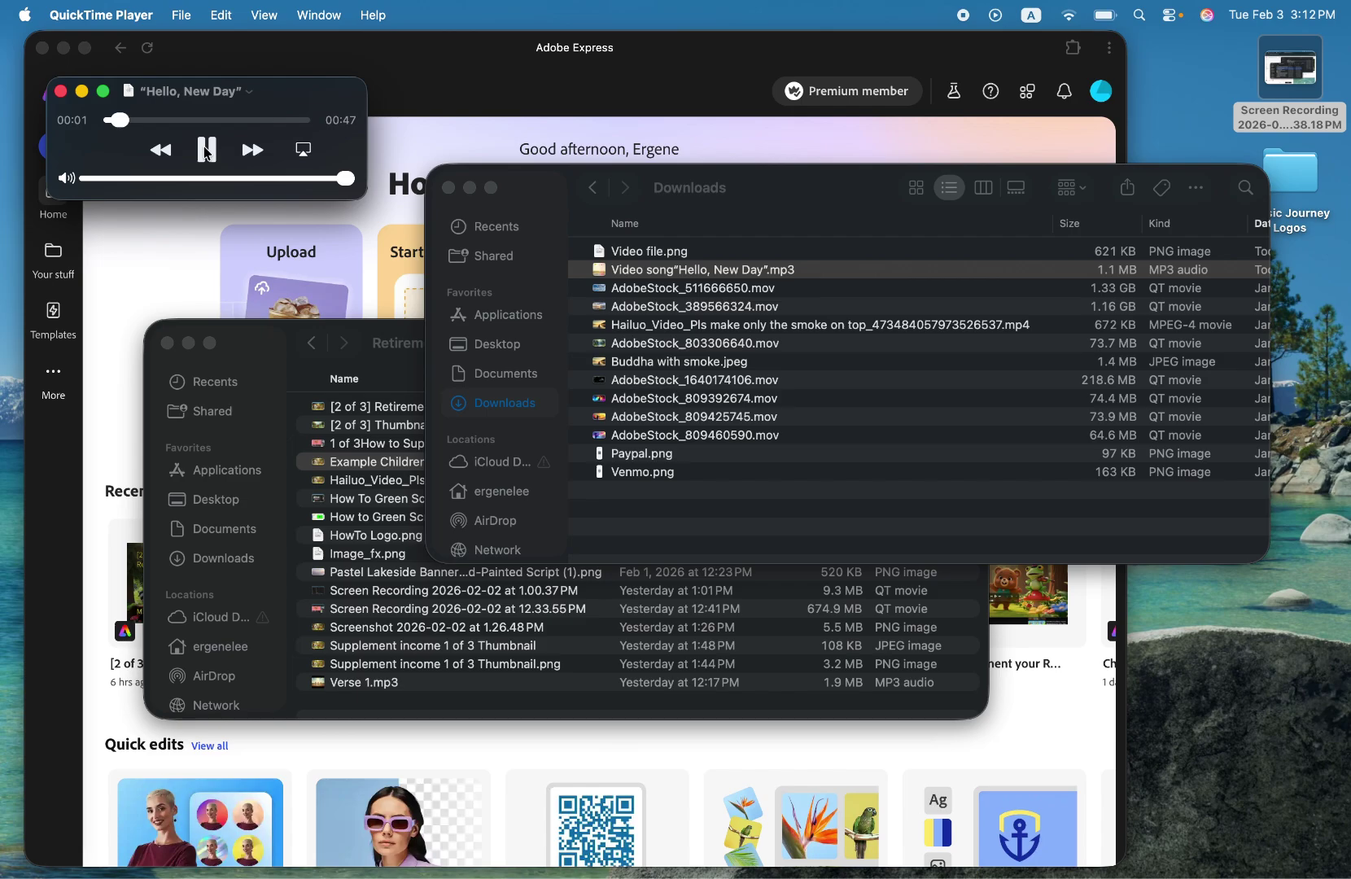
left_click(209, 151)
left_click(673, 254)
double_click(673, 254)
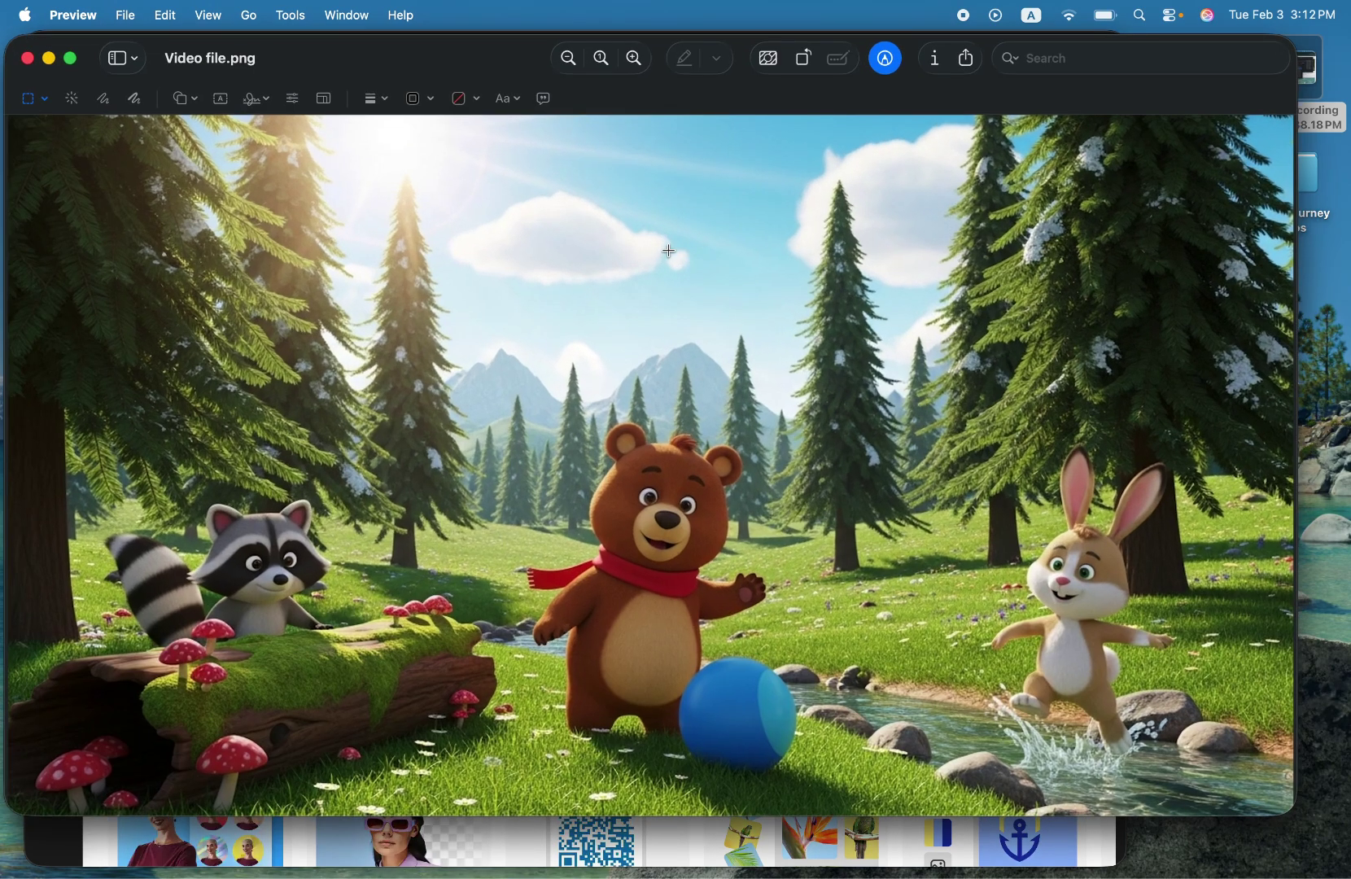
- Switch to Google Chrome and check the address of the Hailuo image-to-video page
key("super+Tab")
key("super+Tab")
key("super+Tab")
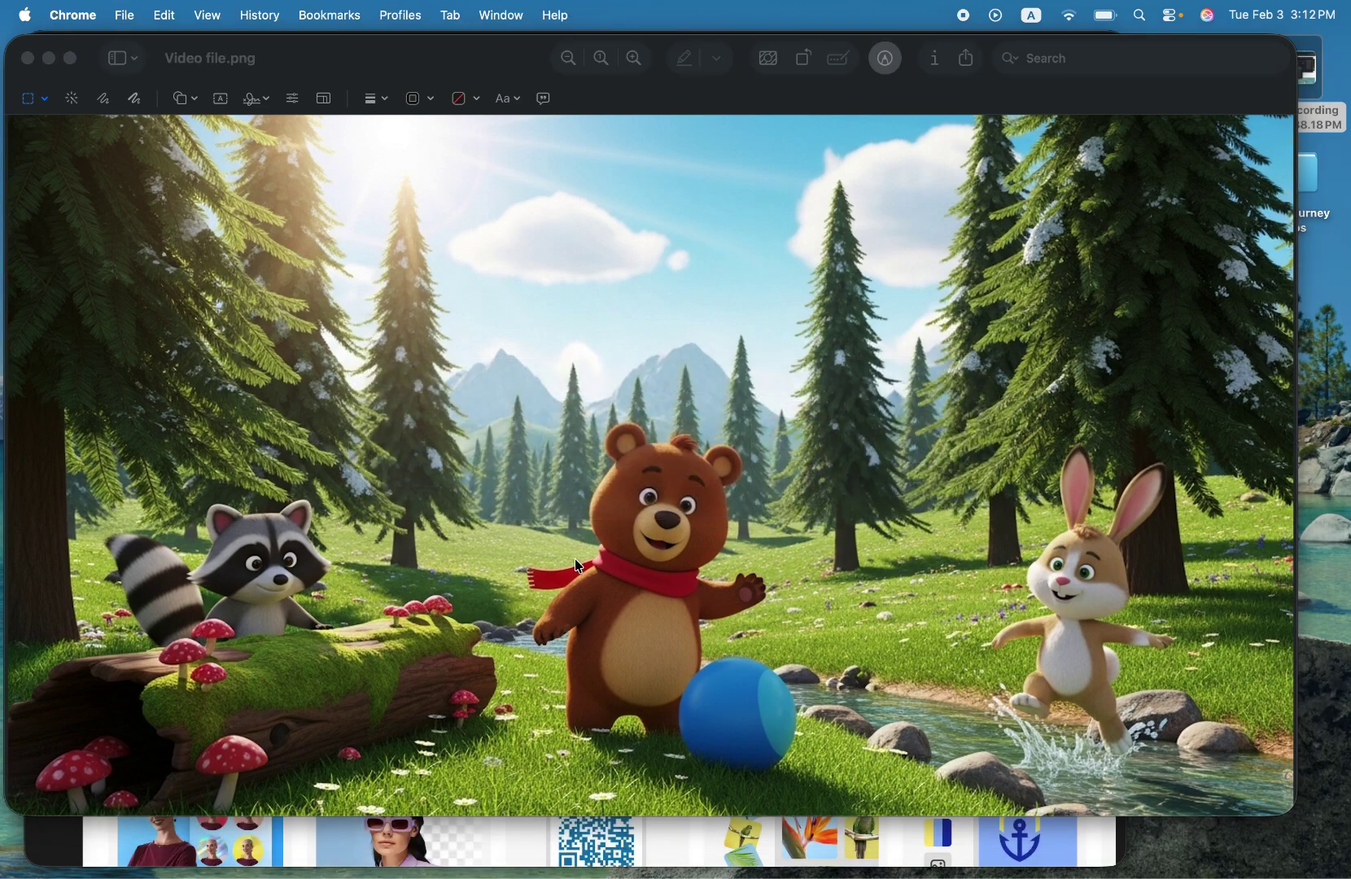
mouse_move(413, 821)
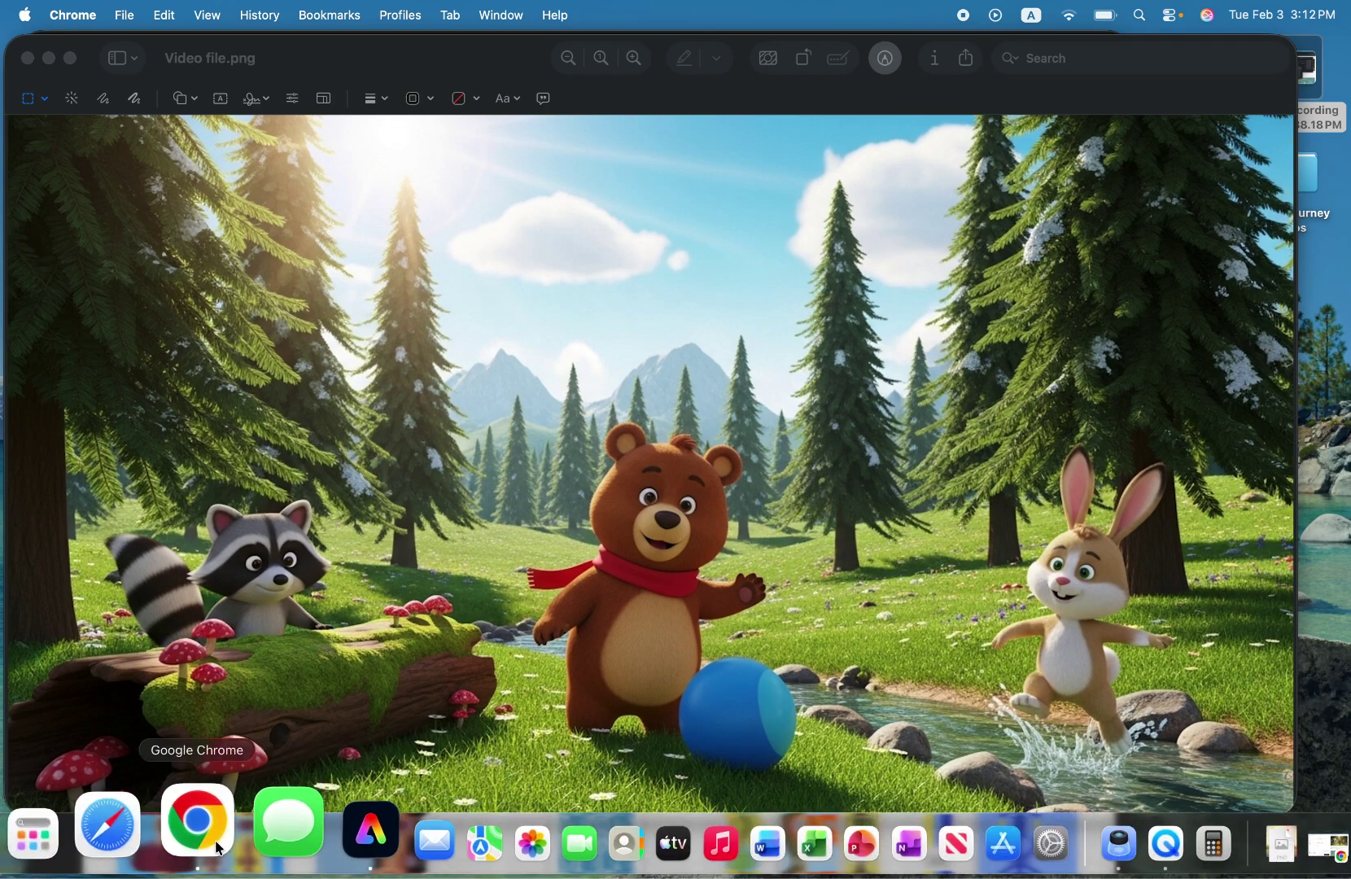
left_click(218, 848)
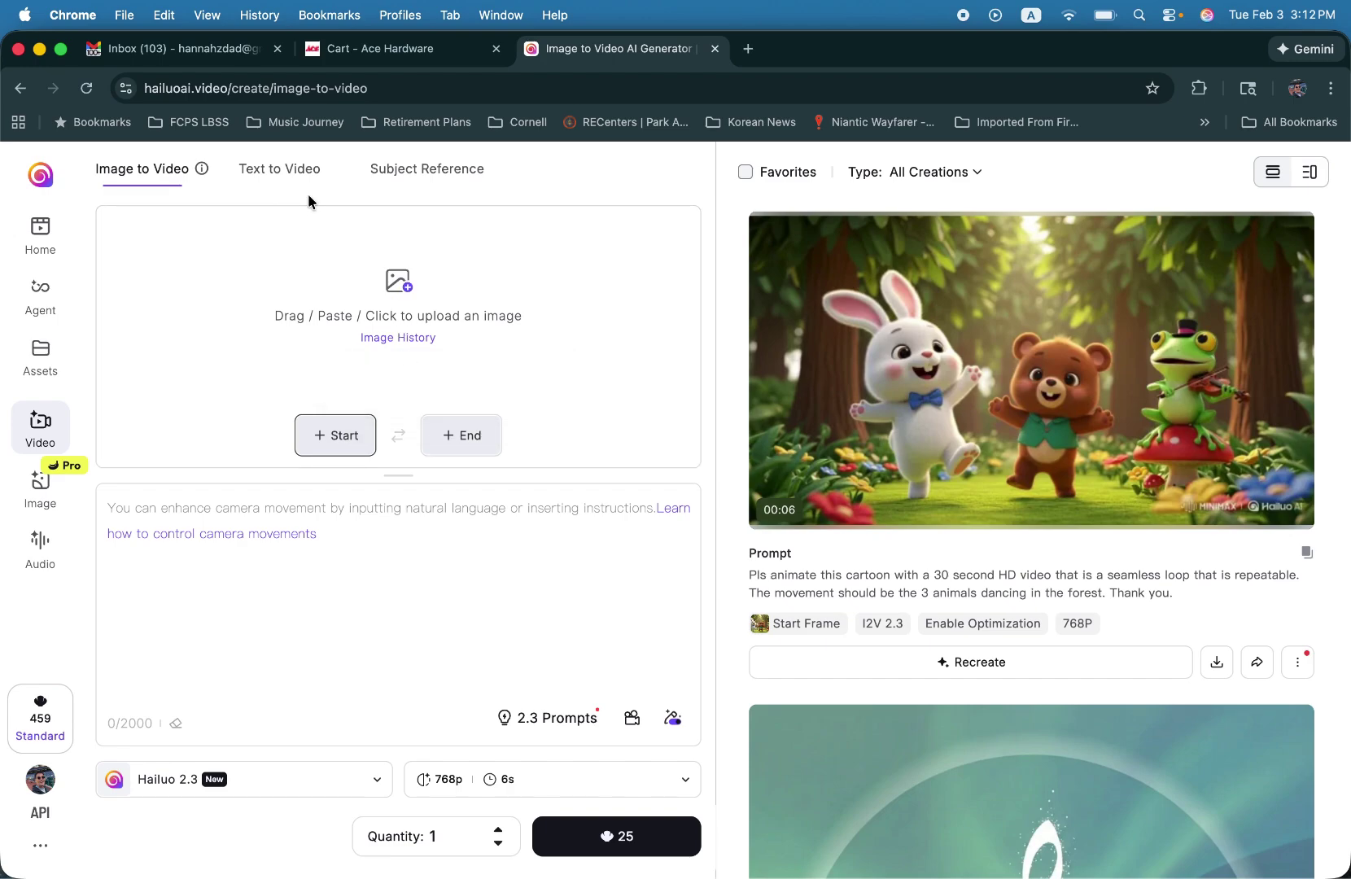
left_click(184, 88)
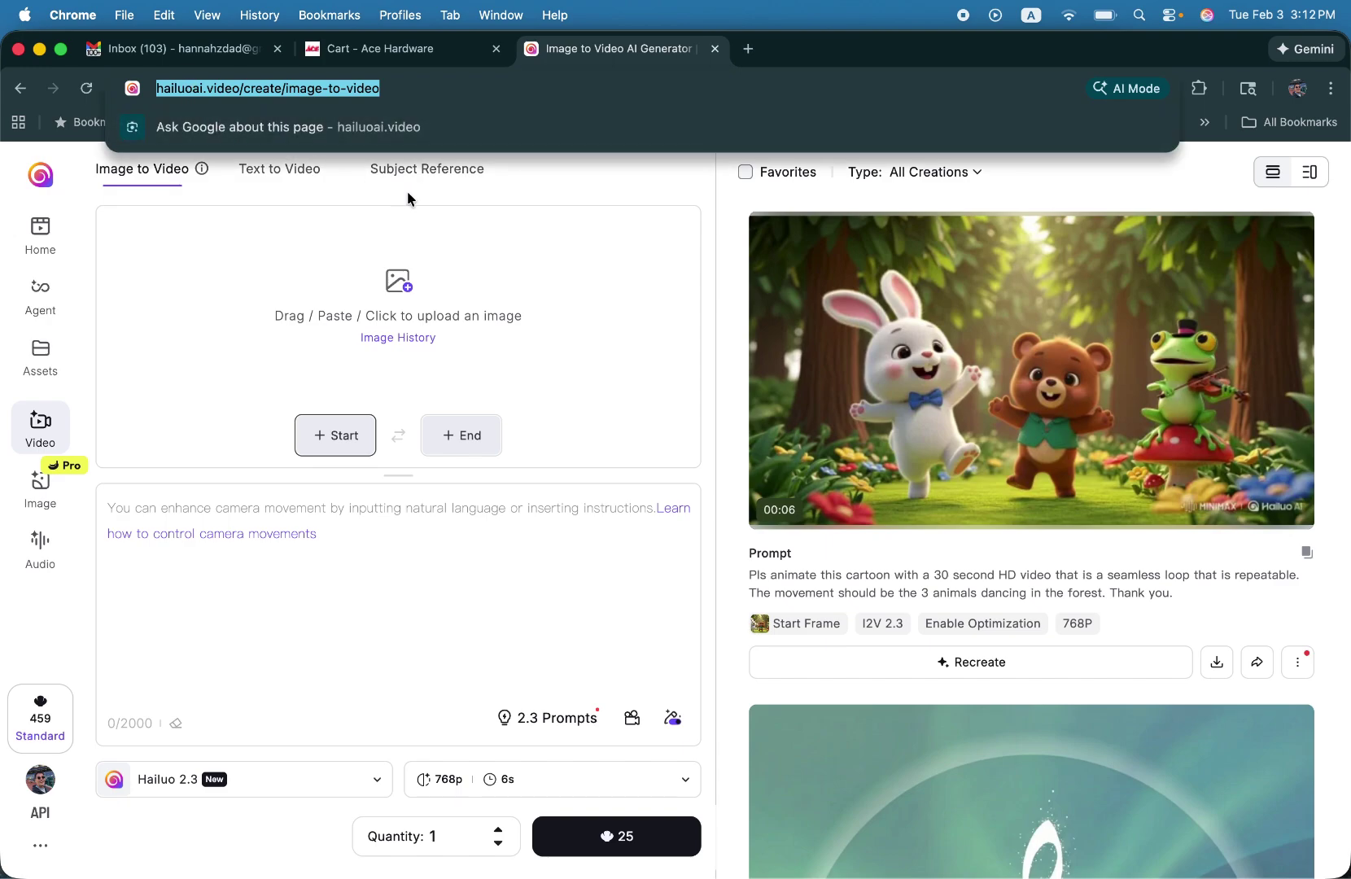
left_click(543, 266)
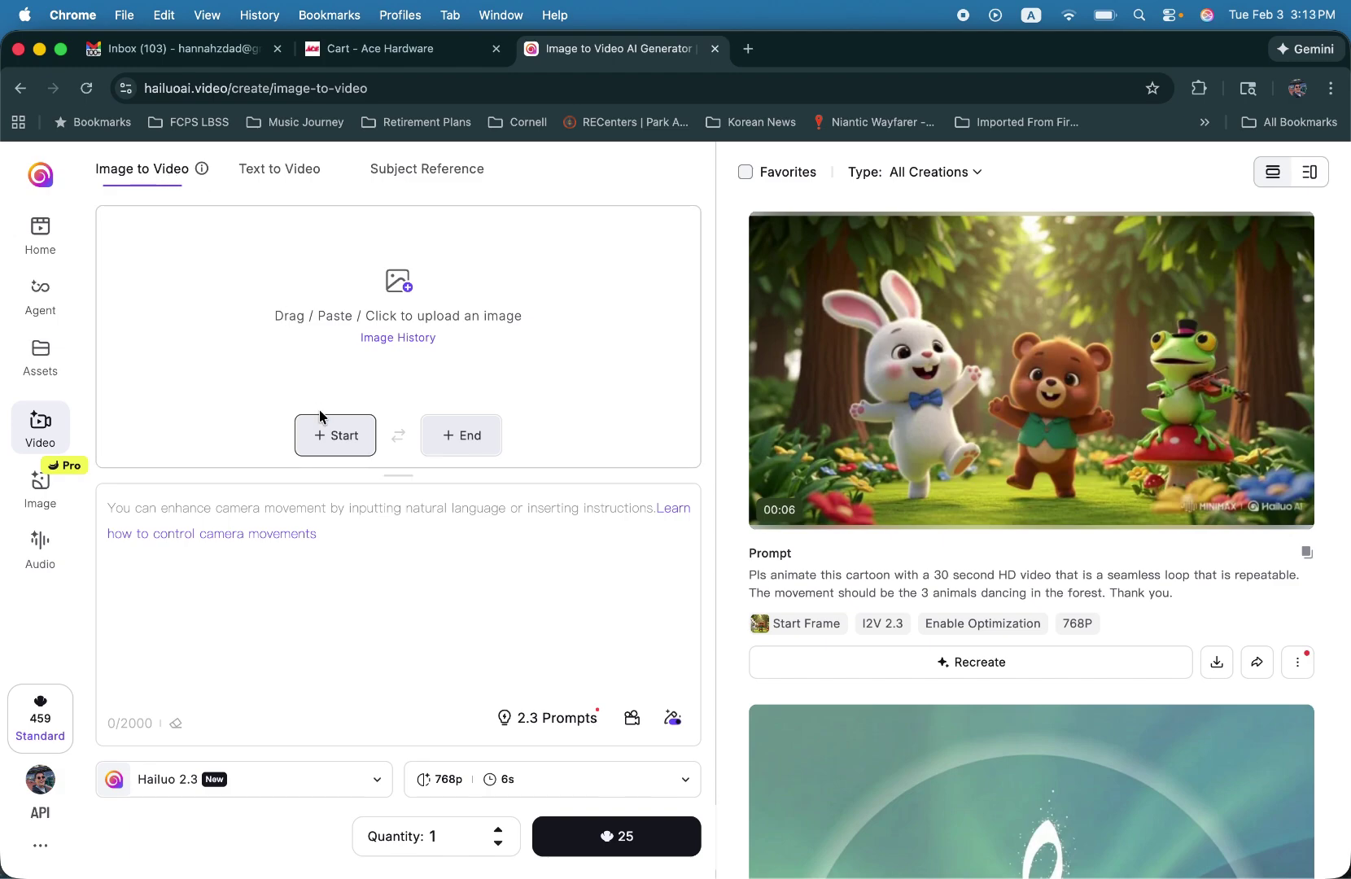
- Upload Video file.png from the Downloads folder as the start frame of the video
left_click(327, 436)
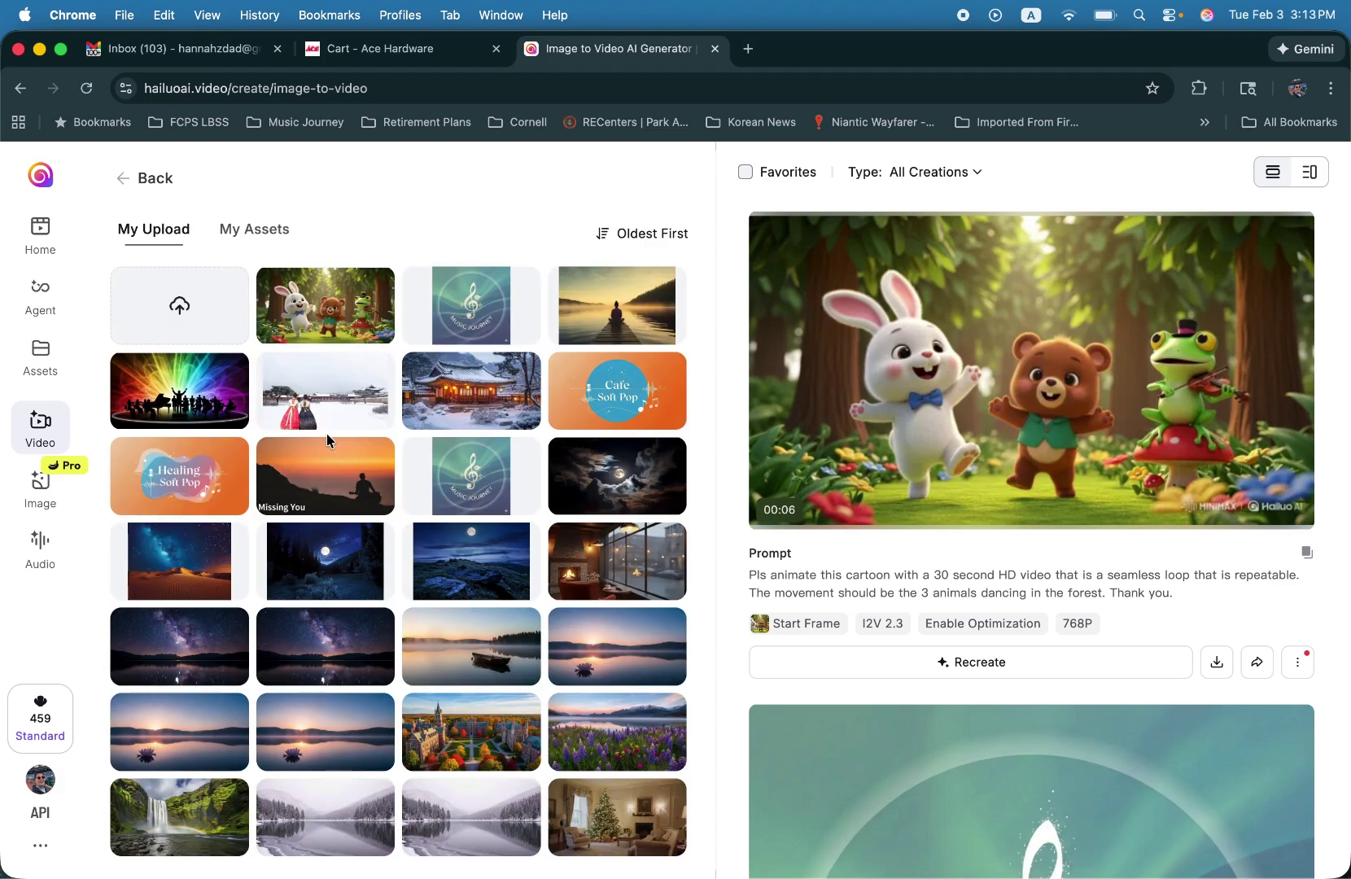
left_click(188, 305)
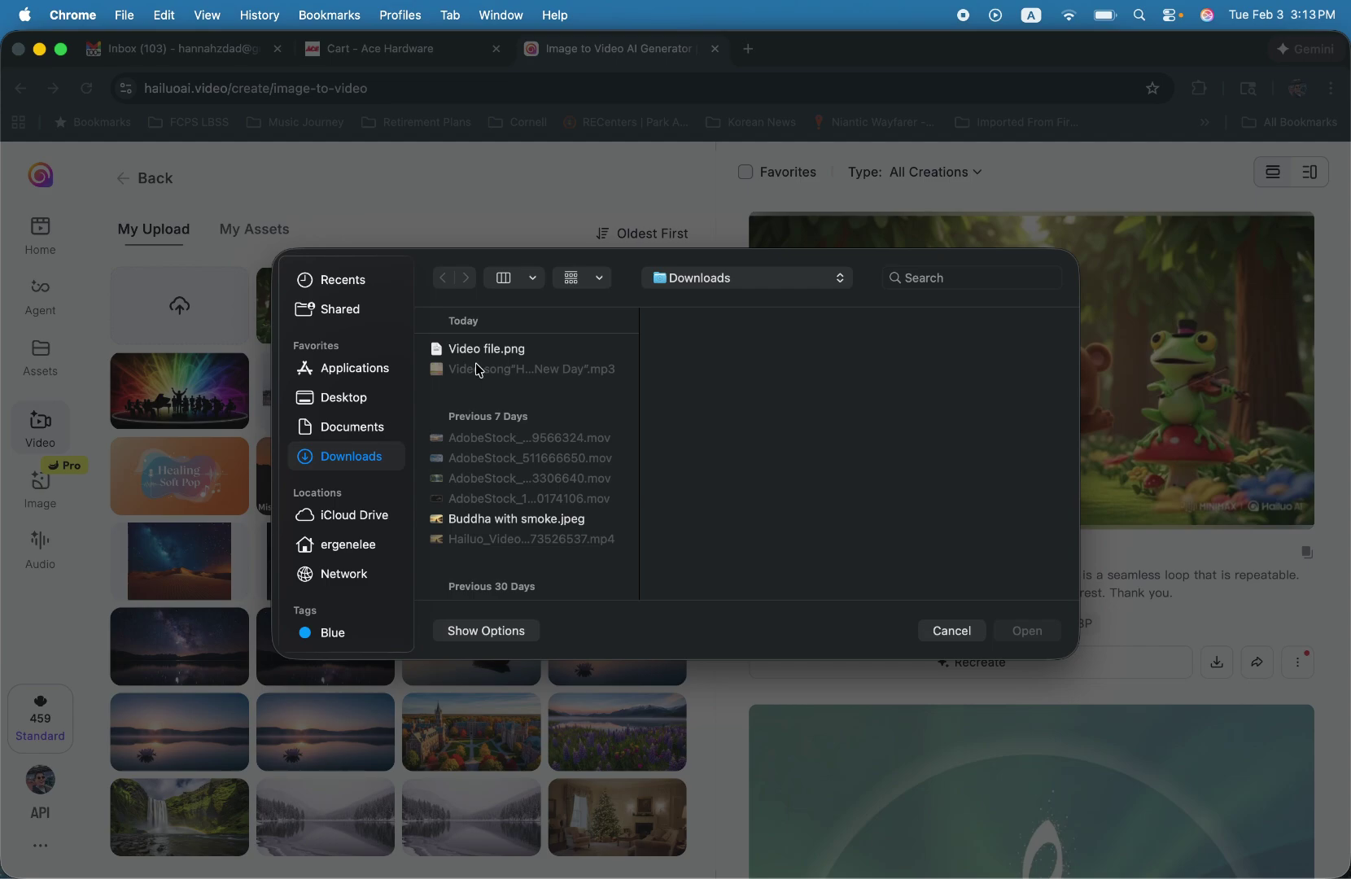
left_click(485, 351)
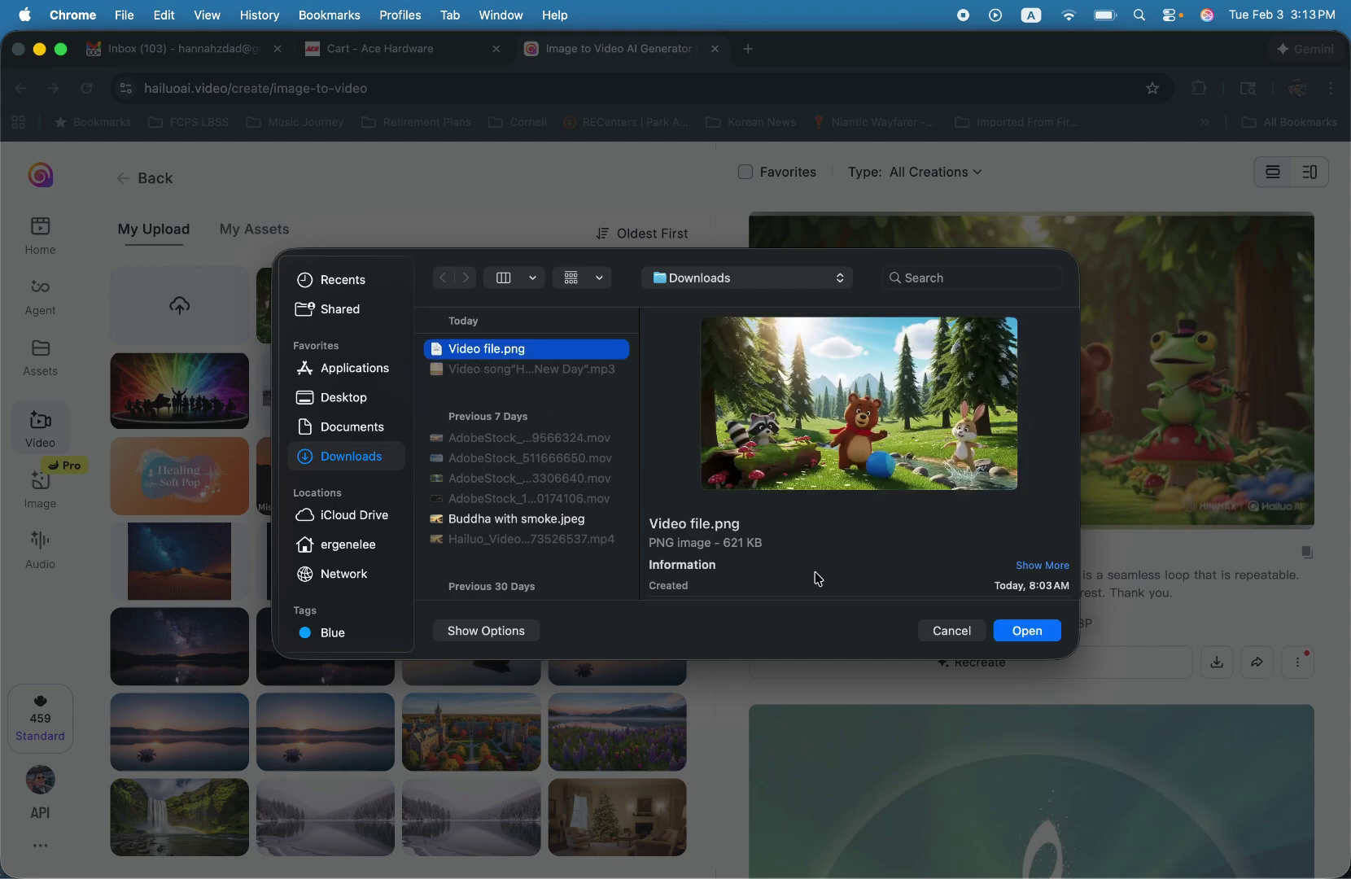
left_click(1027, 632)
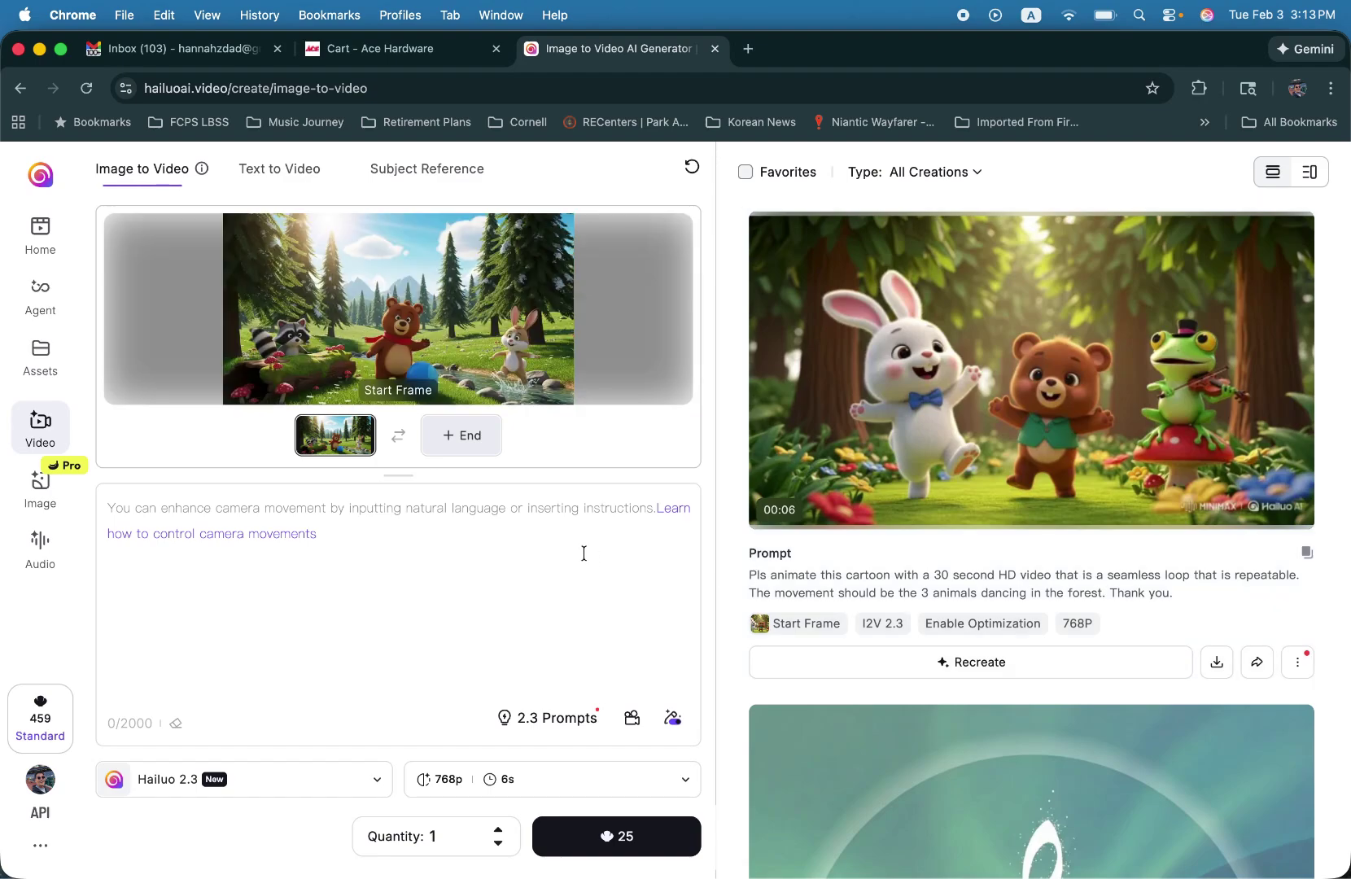
- Begin the video prompt with "Pls use this image to create a HD 3D video file,"
left_click(226, 518)
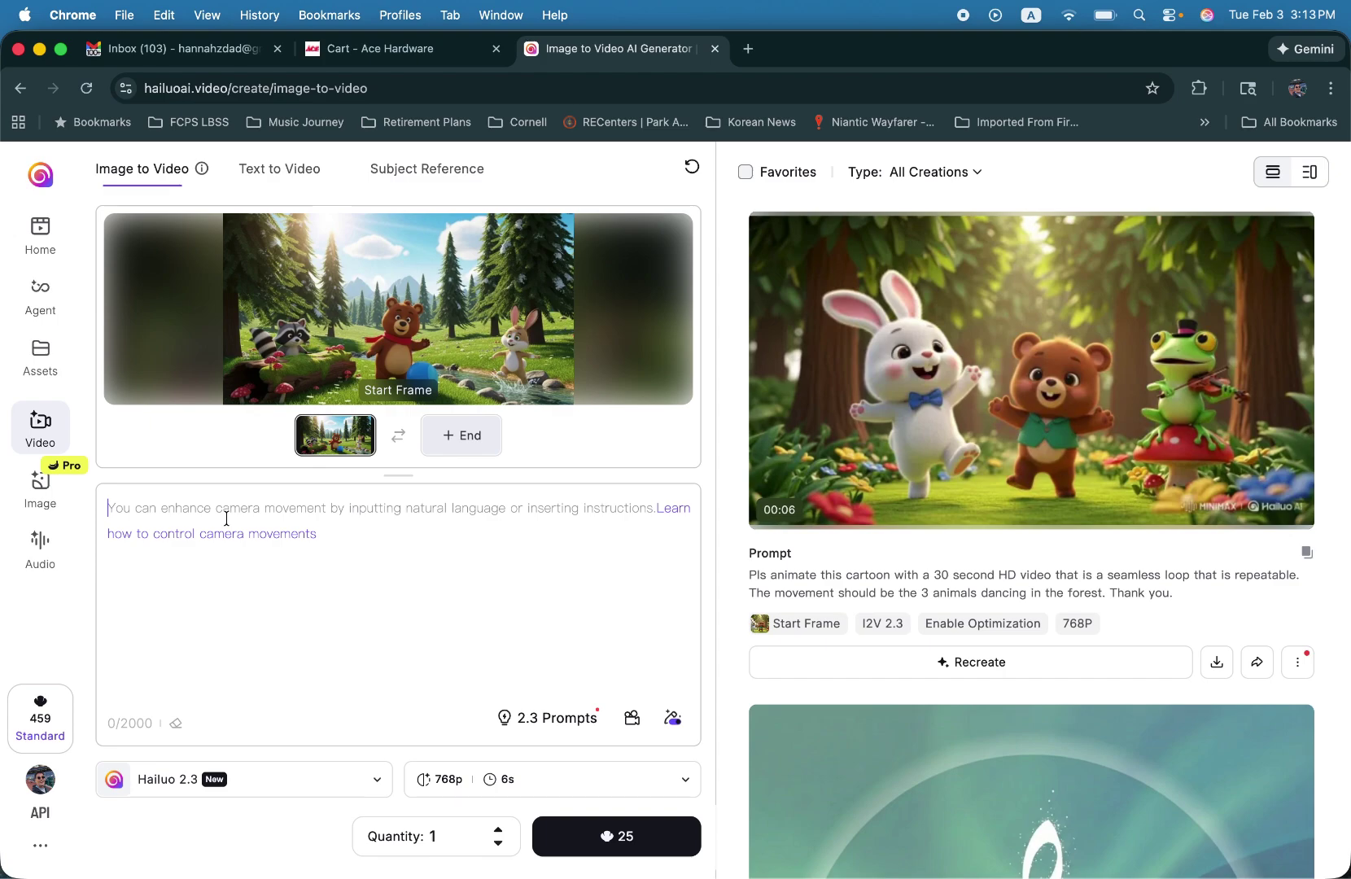
type("Pls use this ")
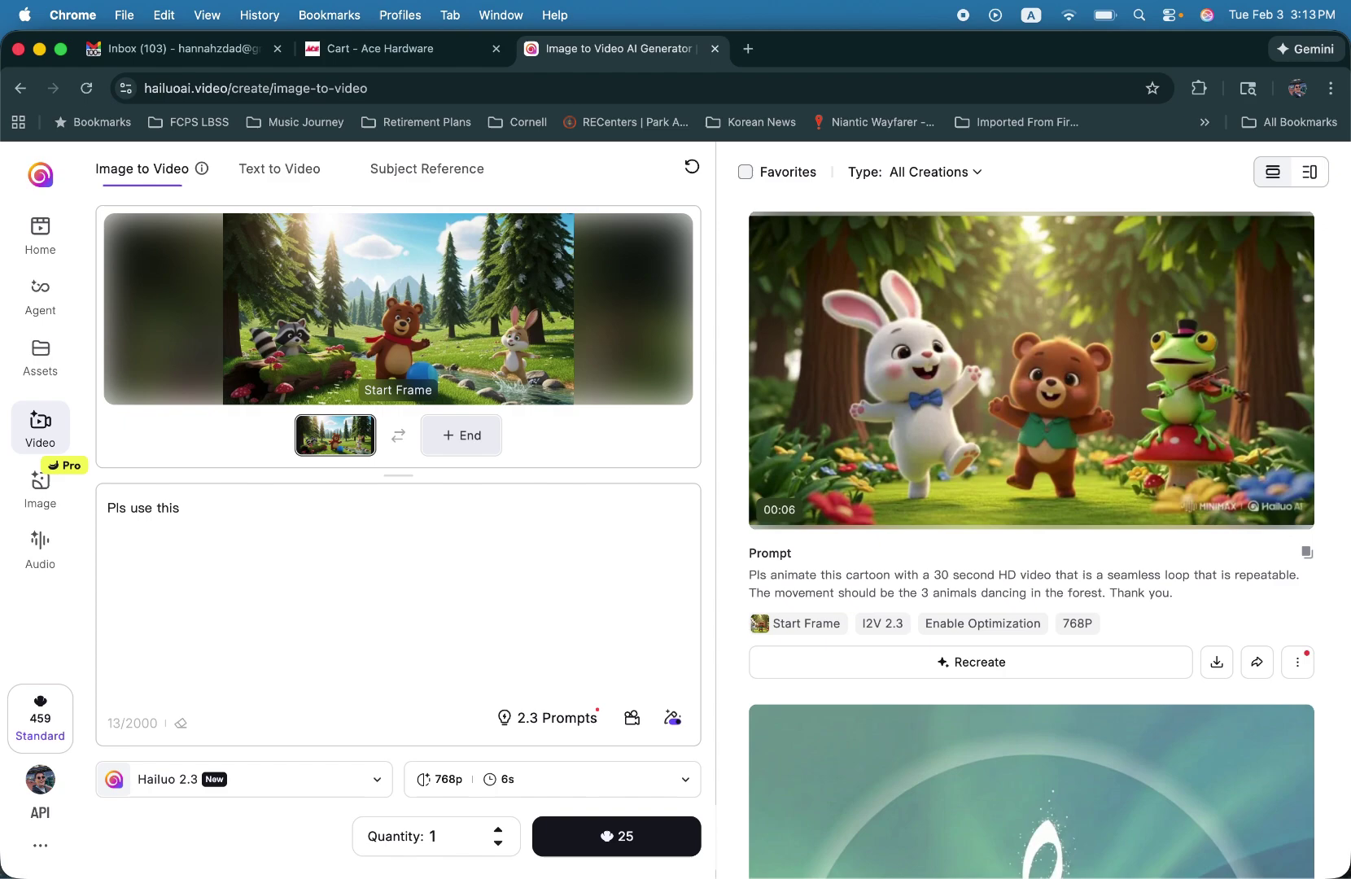
type("image to c")
type("reatea.")
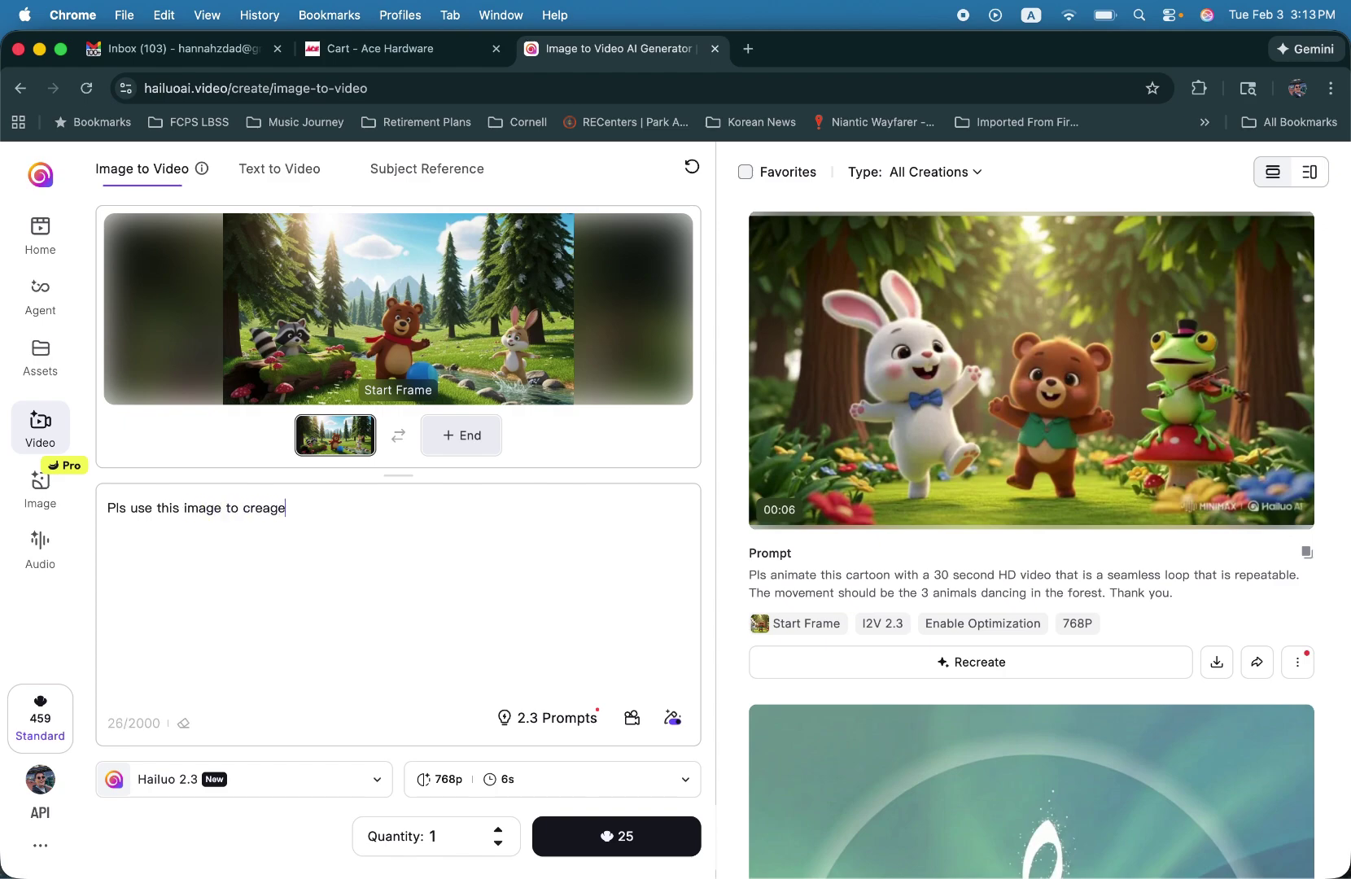
key("BackSpace")
key("BackSpace")
type("a HD 3D video file, ")
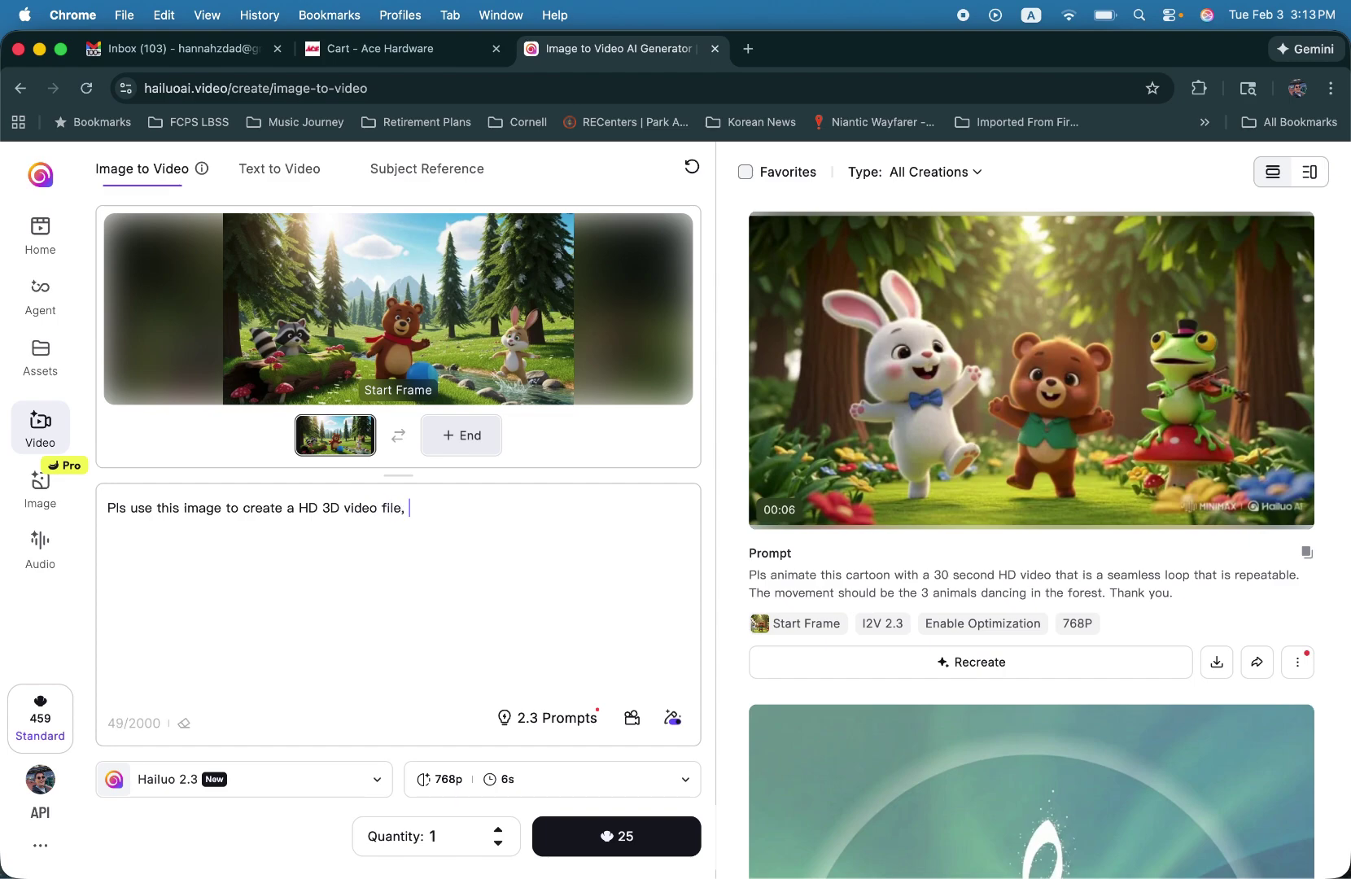
- Continue the prompt with "10 seconds long, showing the animals dancing in the forest."
type("`10")
key("BackSpace")
key("BackSpace")
key("BackSpace")
type("10seconds")
key("BackSpace")
key("BackSpace")
key("BackSpace")
key("BackSpace")
key("BackSpace")
key("BackSpace")
type("selconds long, sho")
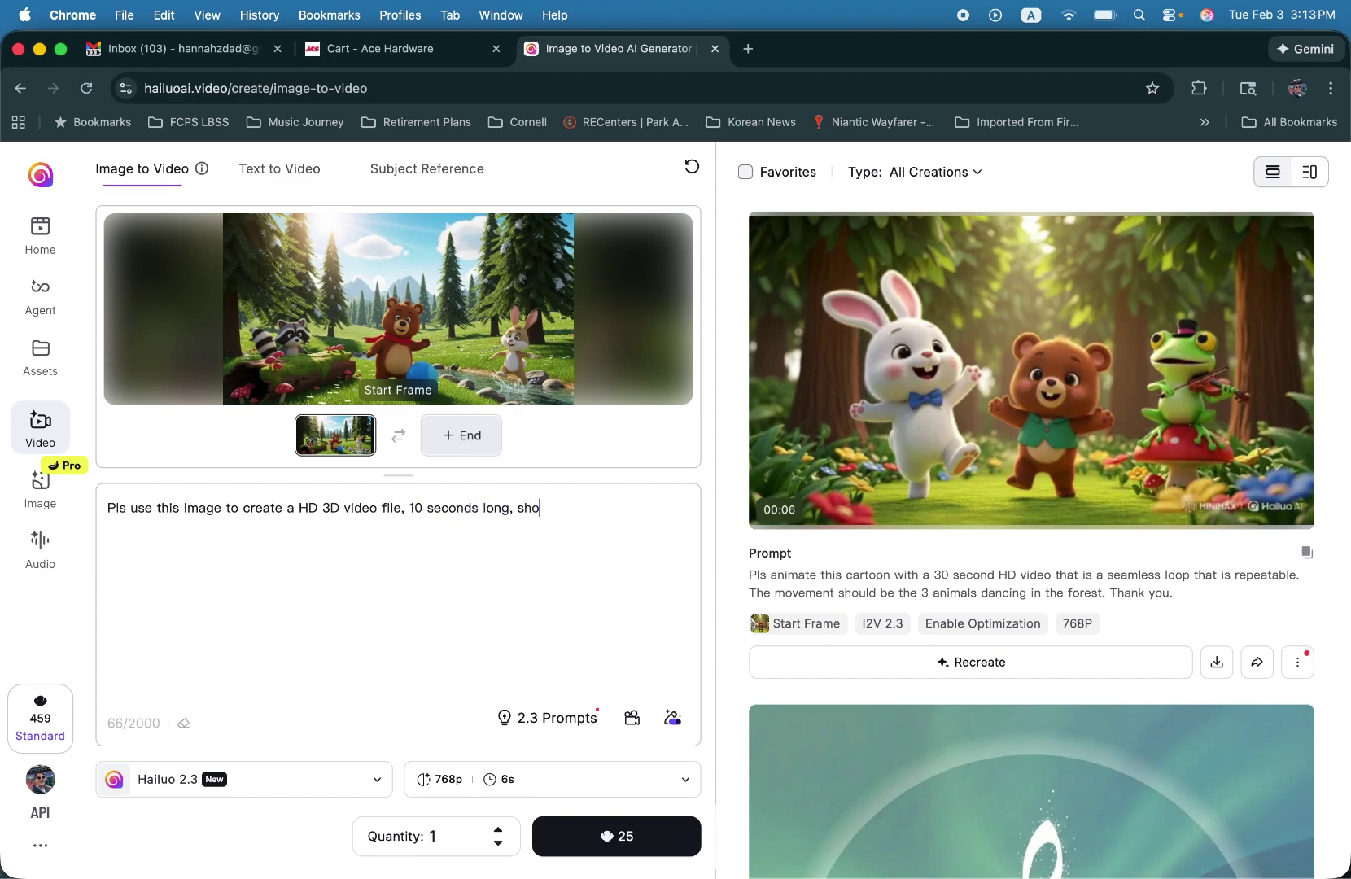
type("wing the animals dancing in the fors")
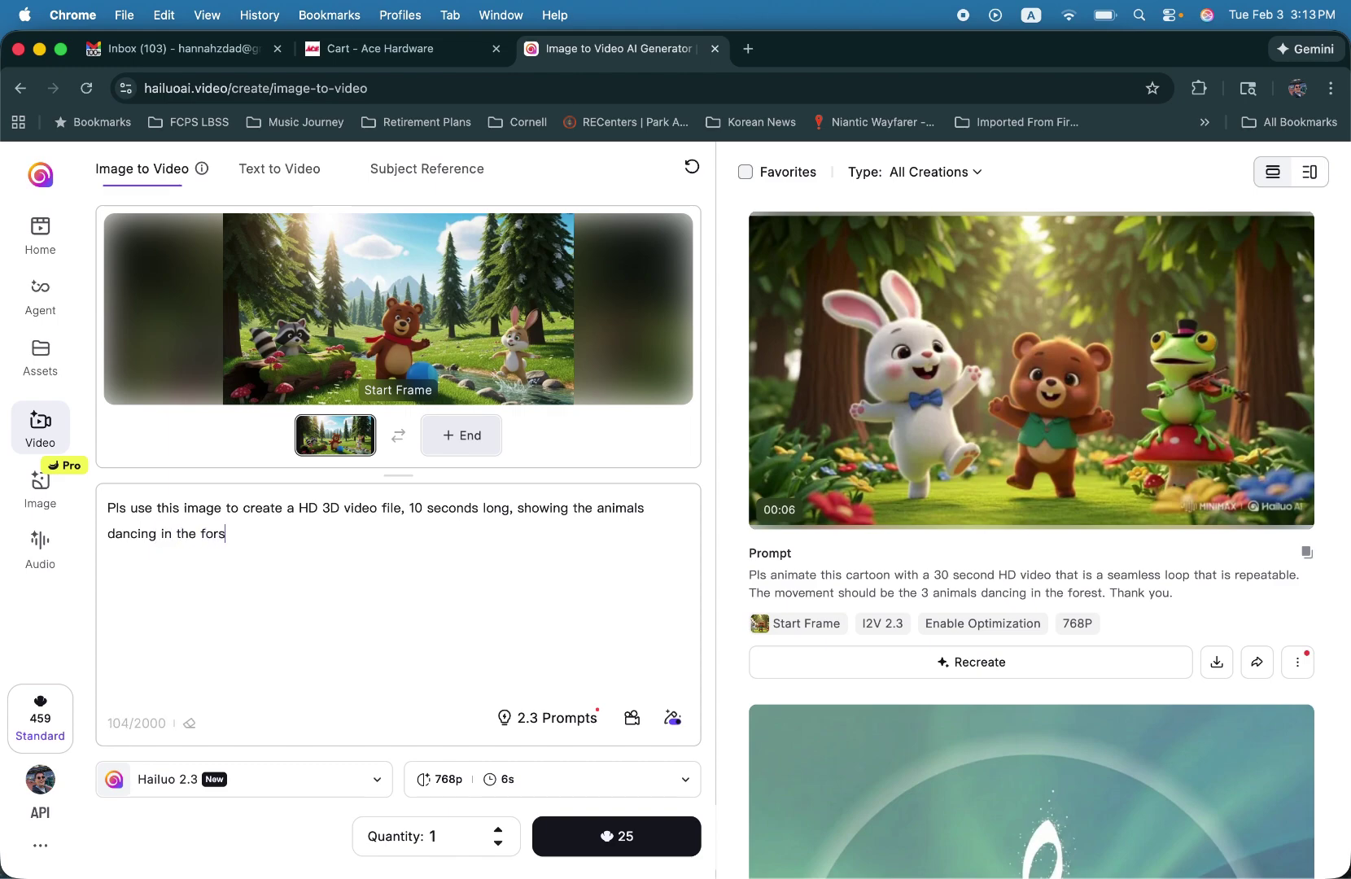
key("BackSpace")
key("BackSpace")
type("rest.  The movemt")
- Finish the prompt with "The movement should be natural and minimal, but showing dance moves." and generate the video
key("BackSpace")
type("ent should be natural qand")
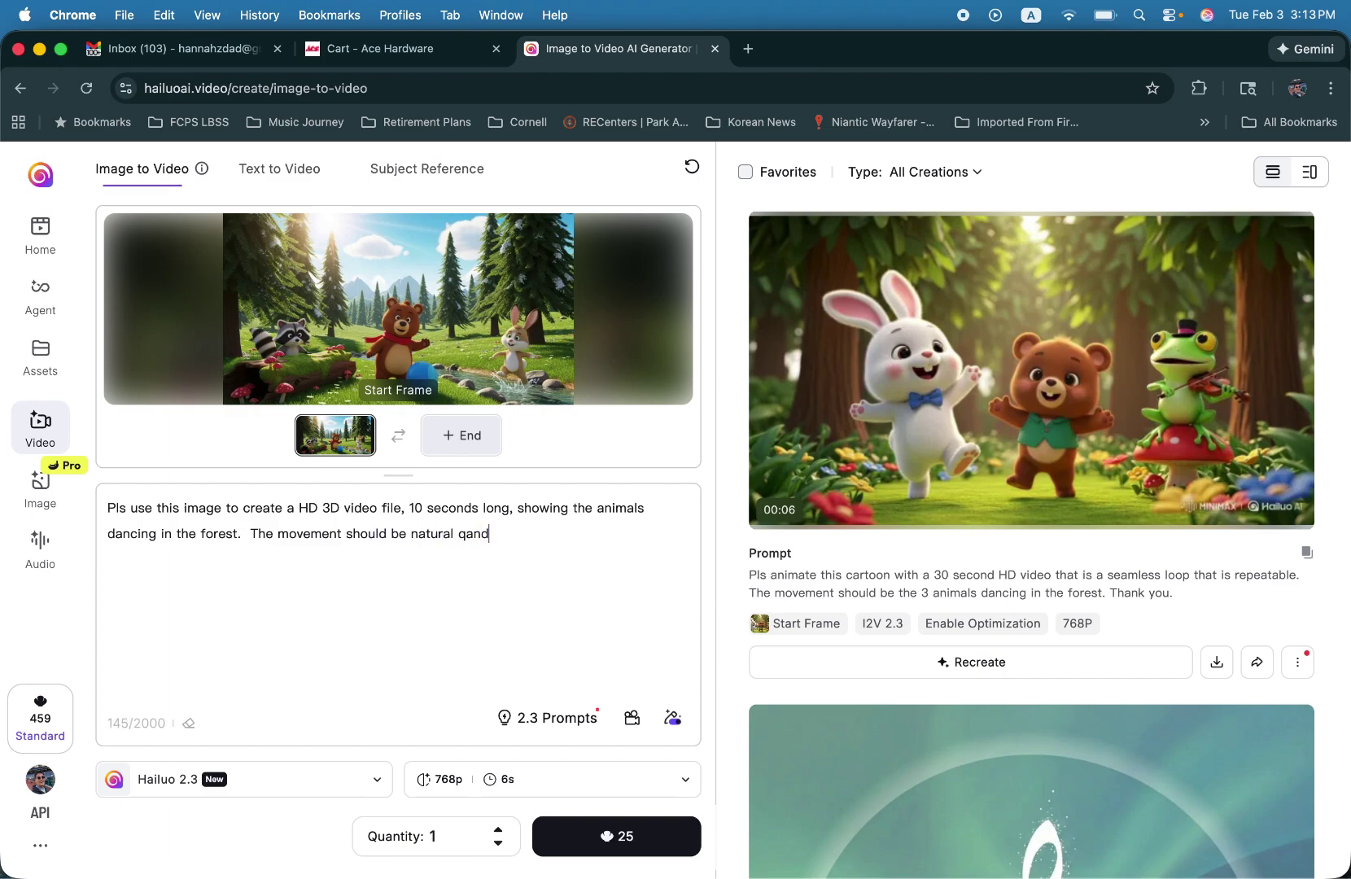
key("BackSpace")
key("BackSpace")
key("BackSpace")
key("BackSpace")
type("and minimal, but showing dan")
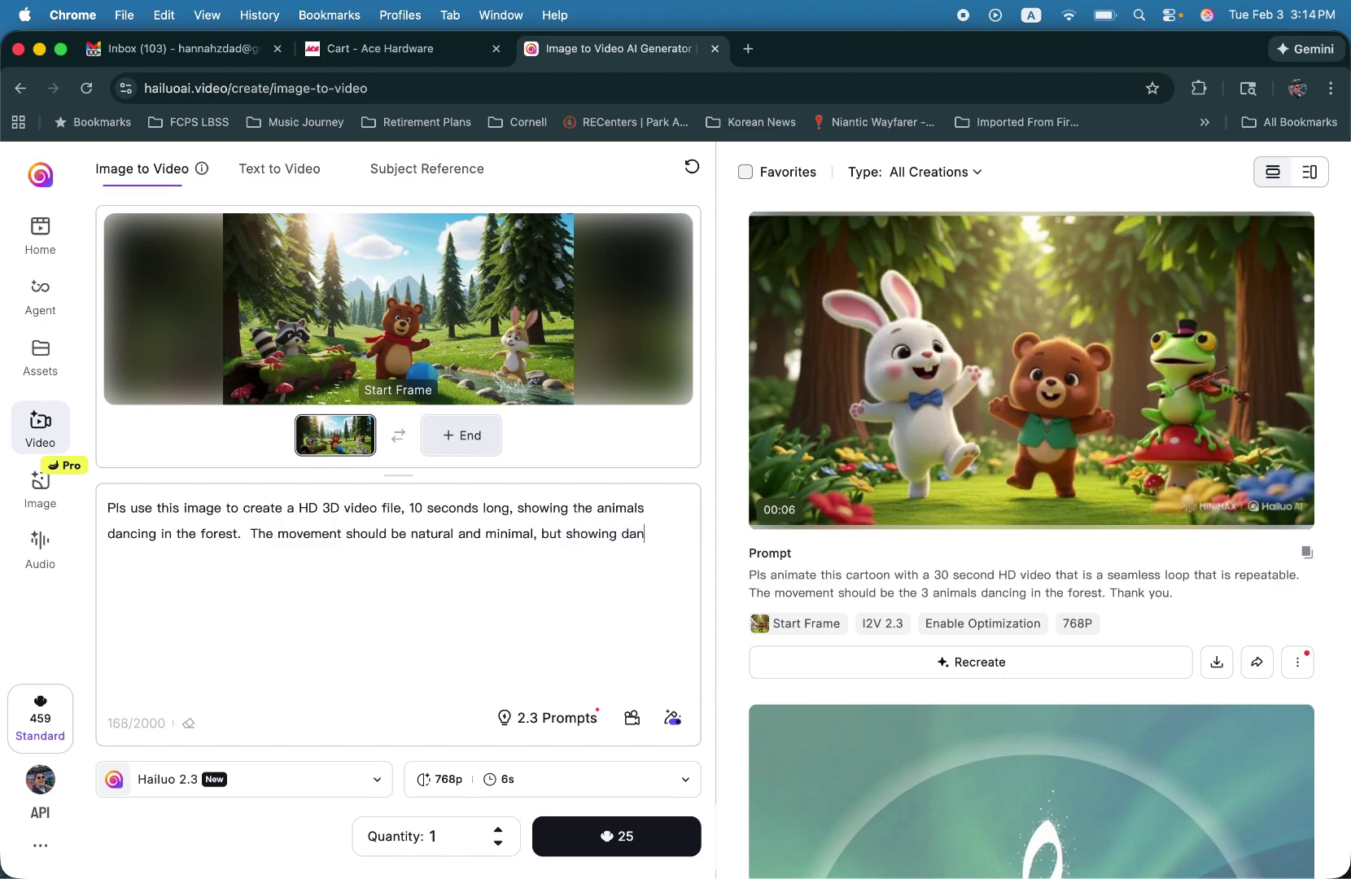
type("ce moves.")
left_click(586, 844)
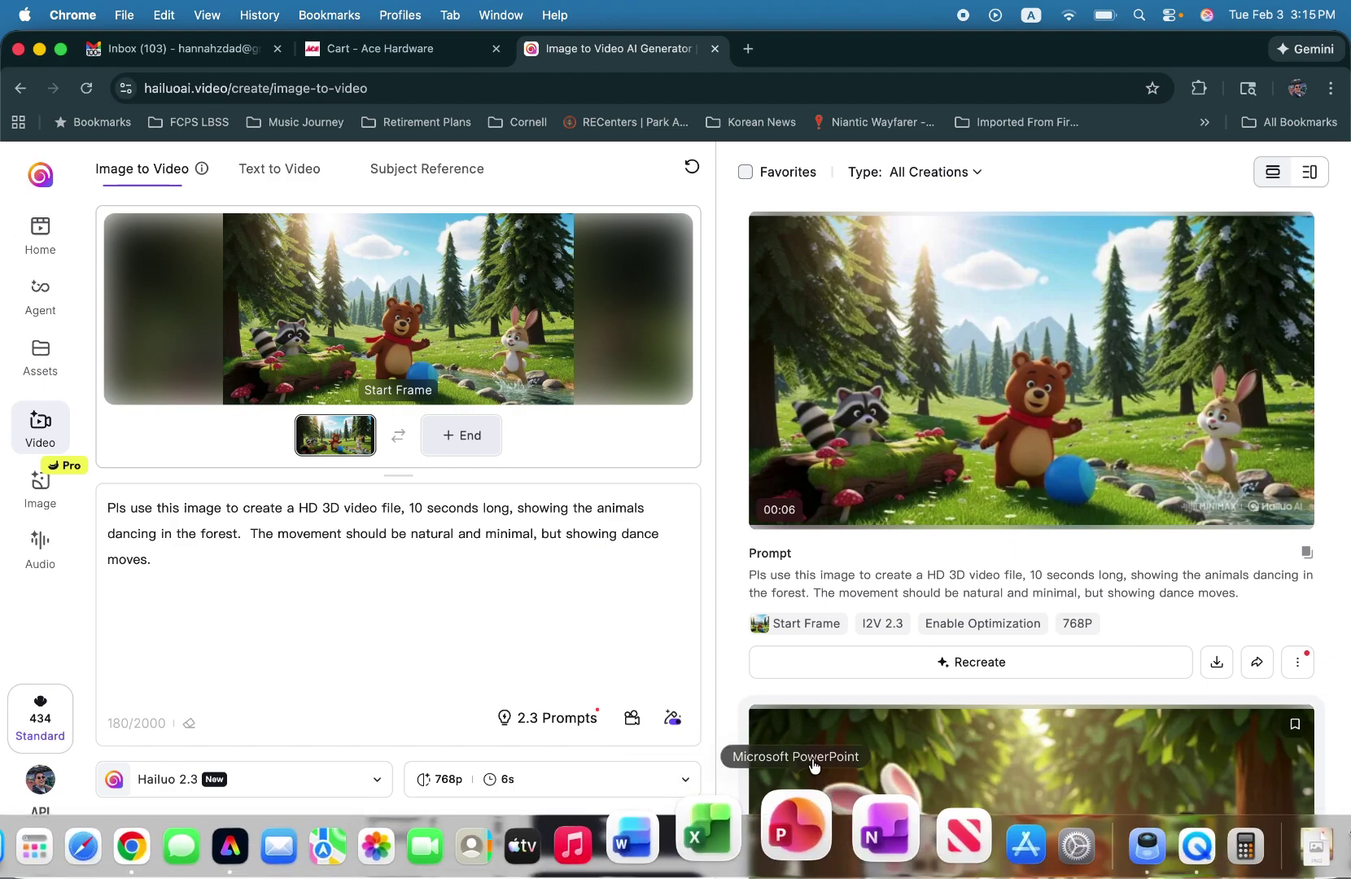
- Open the newly generated forest animals video, download it without a watermark, and return to the creation page
left_click(1038, 408)
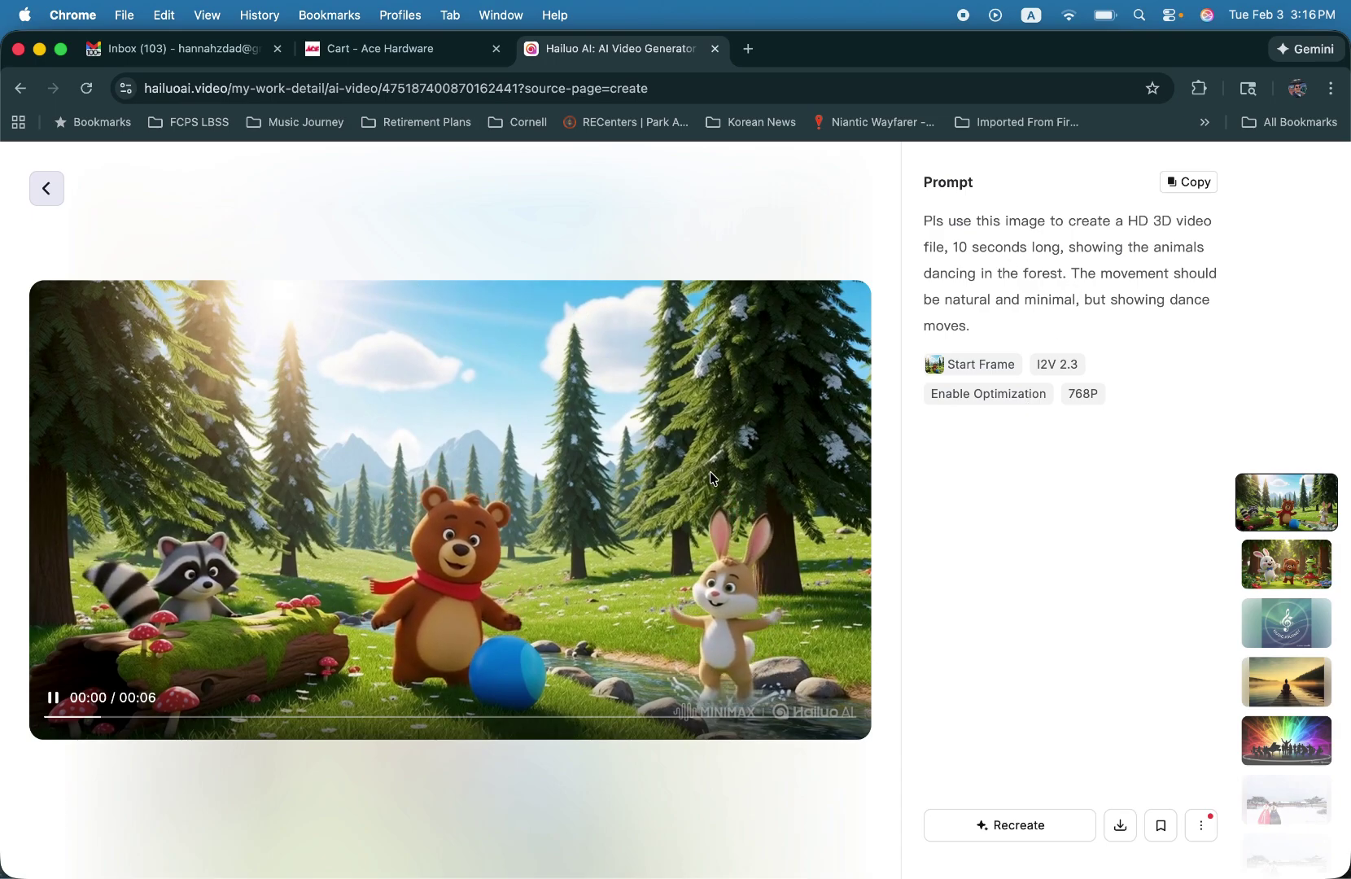
left_click(1122, 827)
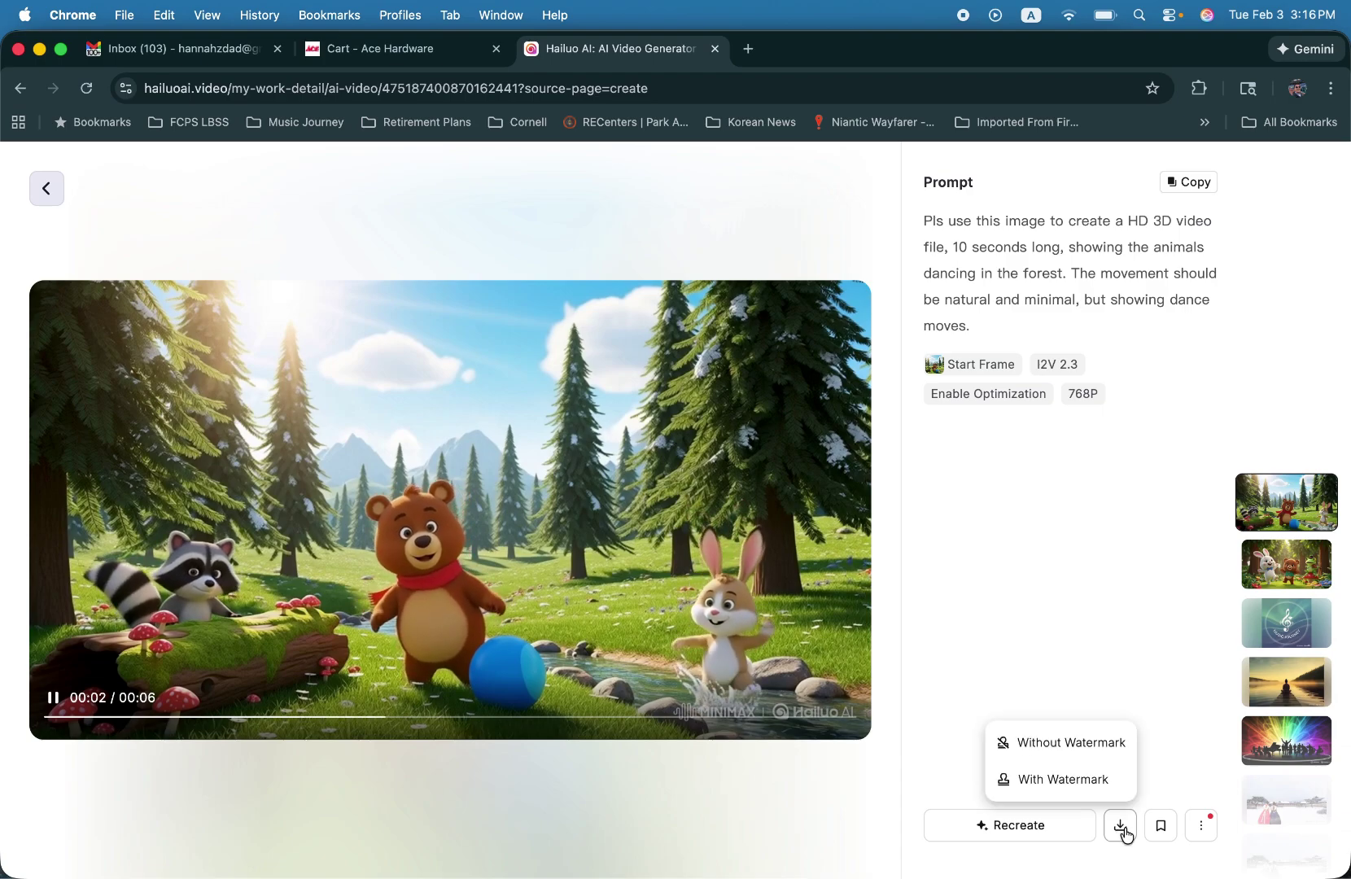
left_click(1091, 742)
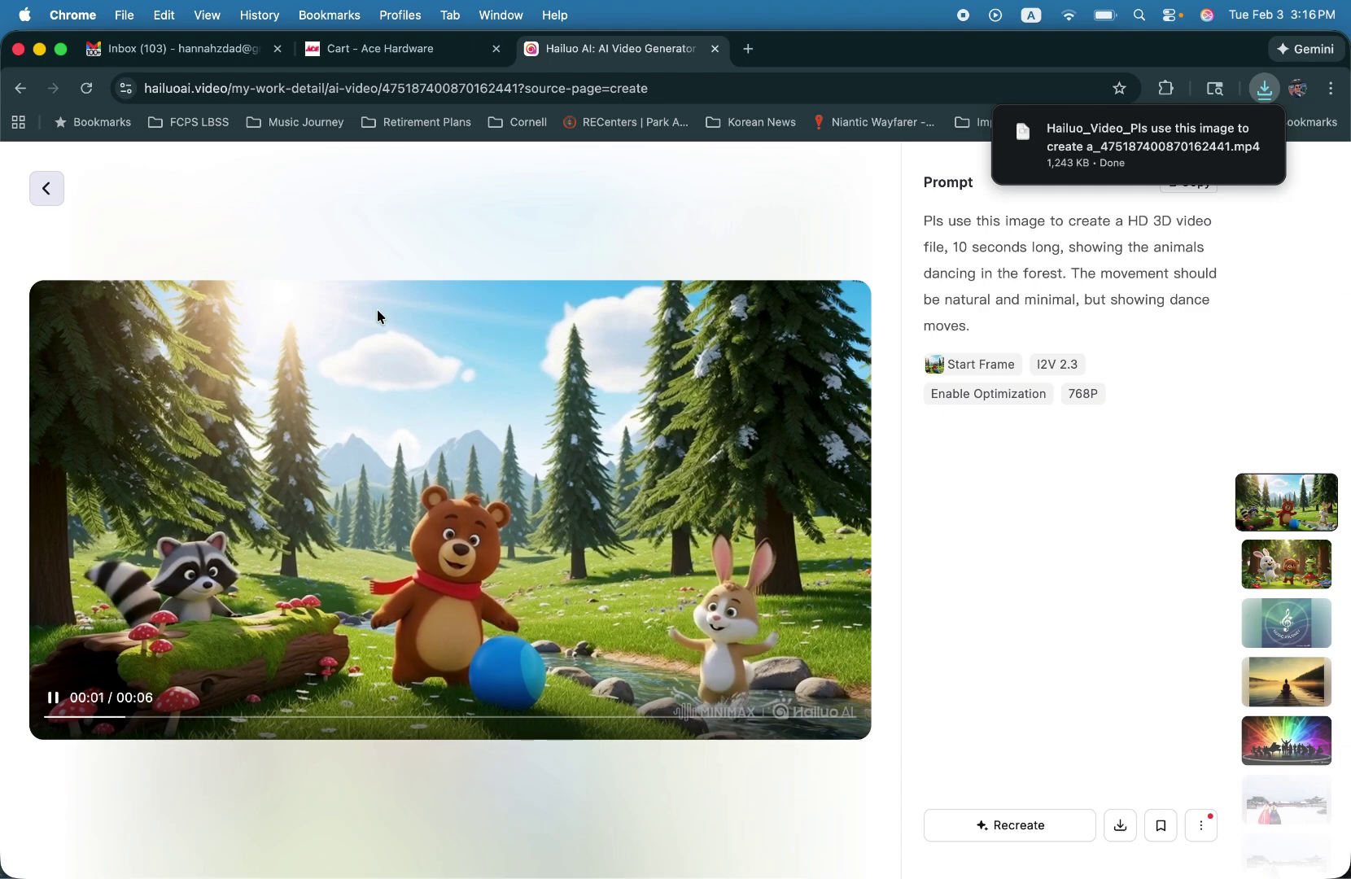
left_click(48, 191)
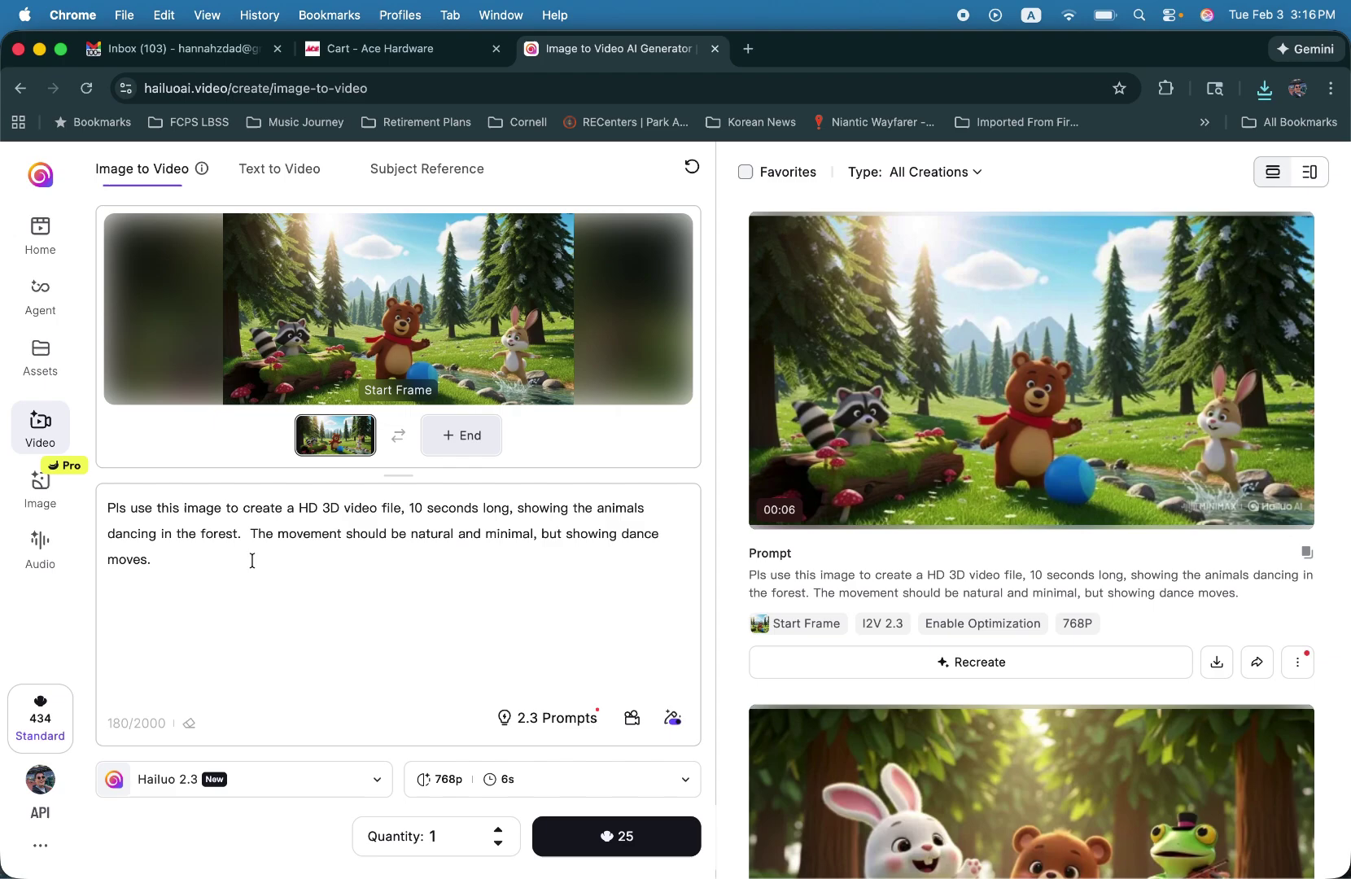
- Append "Pls have the blue ball bounce up and down." to the prompt and generate another video
type("Pls have the blue ball bounce up ")
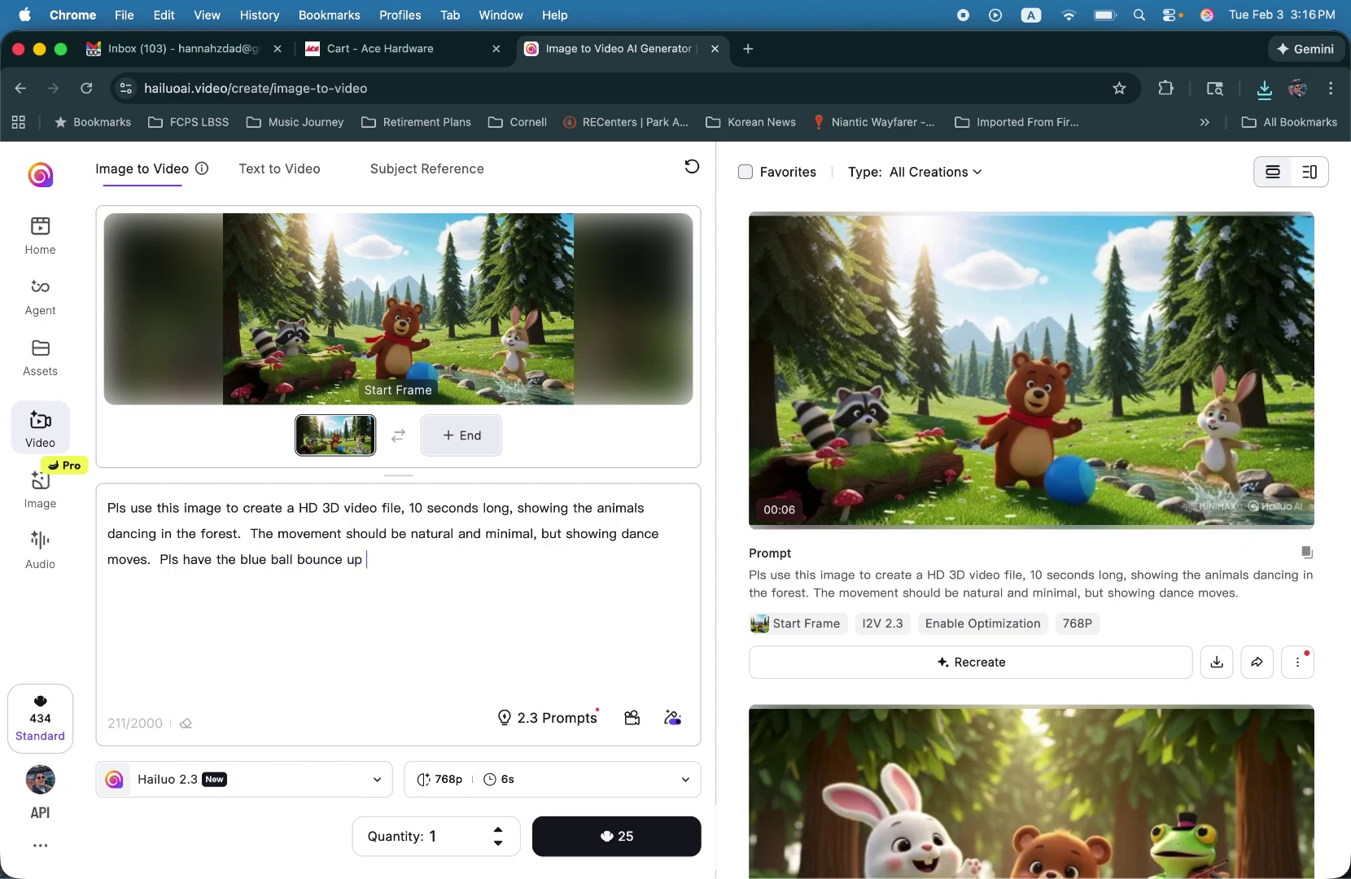
type("and down,")
key("BackSpace")
key("BackSpace")
type(".")
left_click(567, 845)
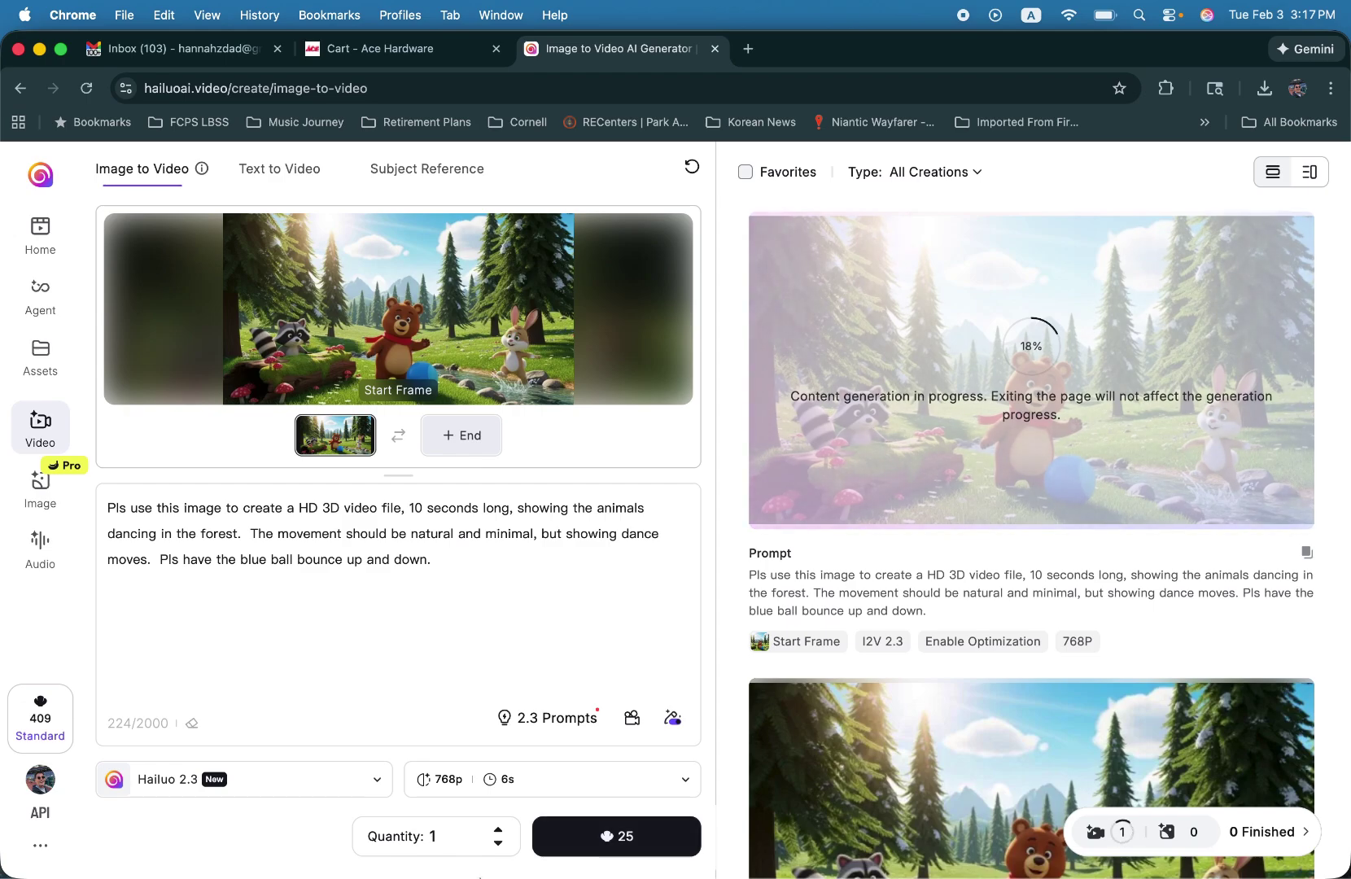
mouse_move(437, 876)
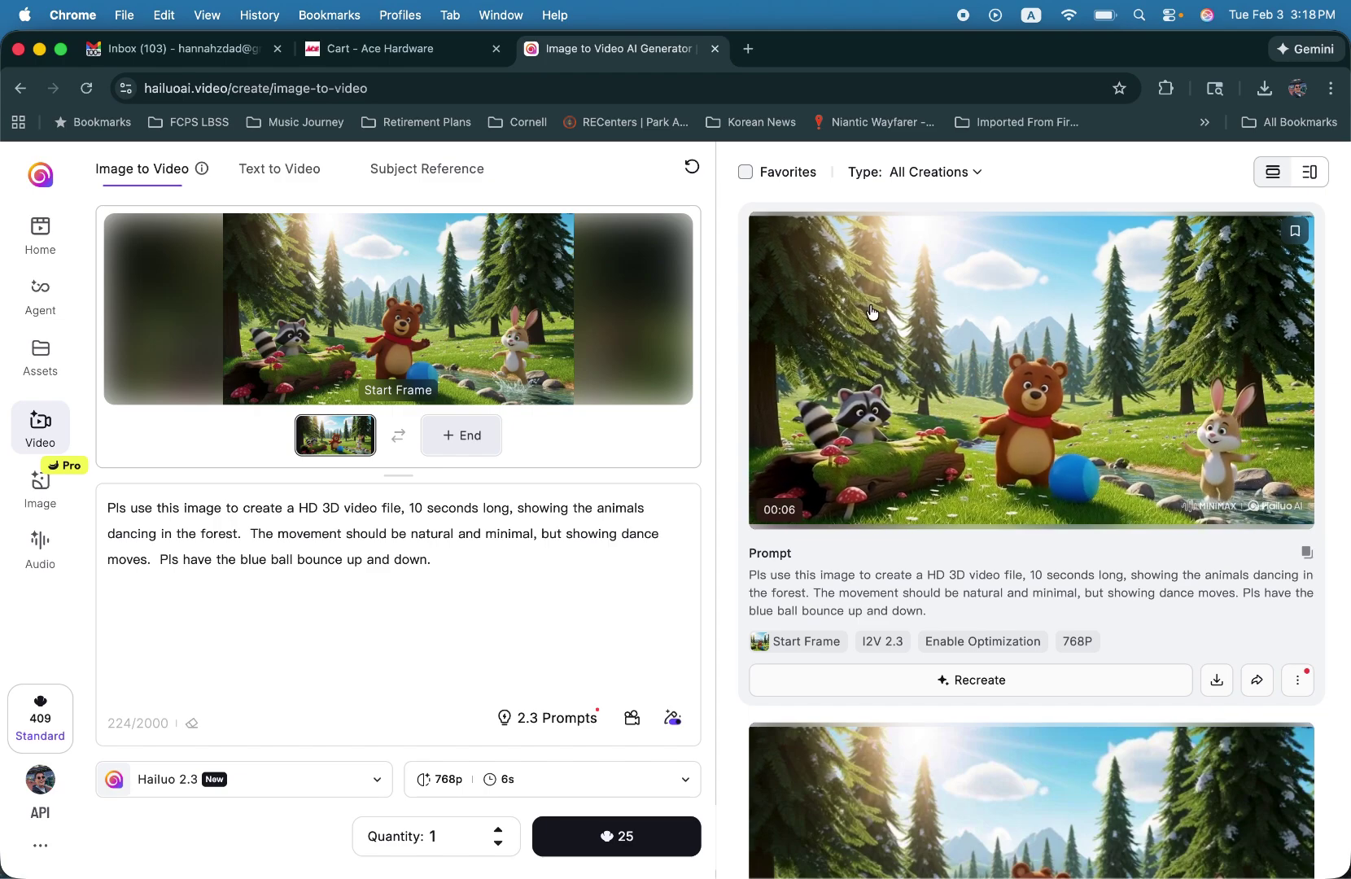
- Minimize the browser, hide the Preview app showing Video file.png, and switch to Adobe Express
left_click(39, 49)
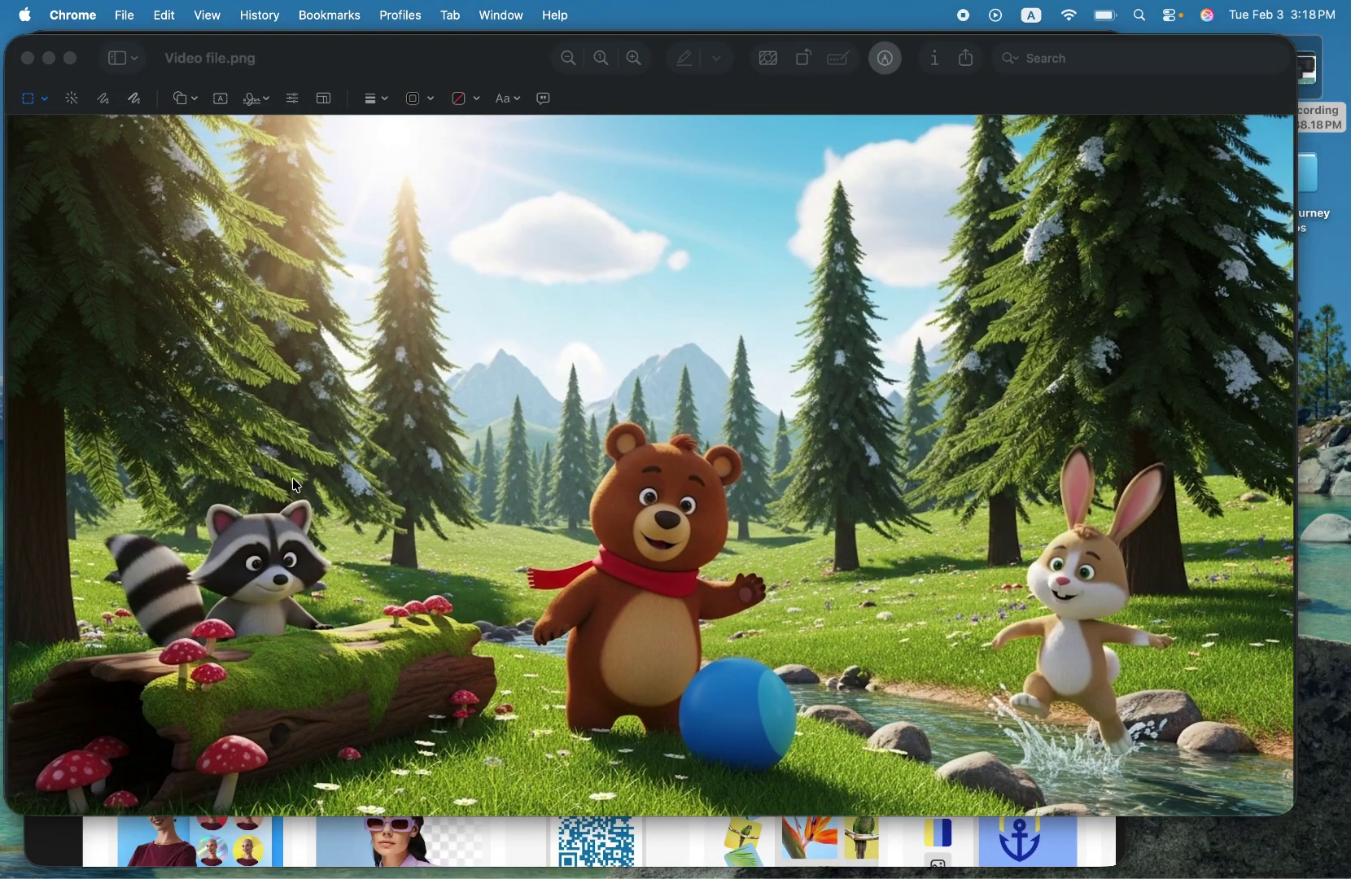
left_click(205, 54)
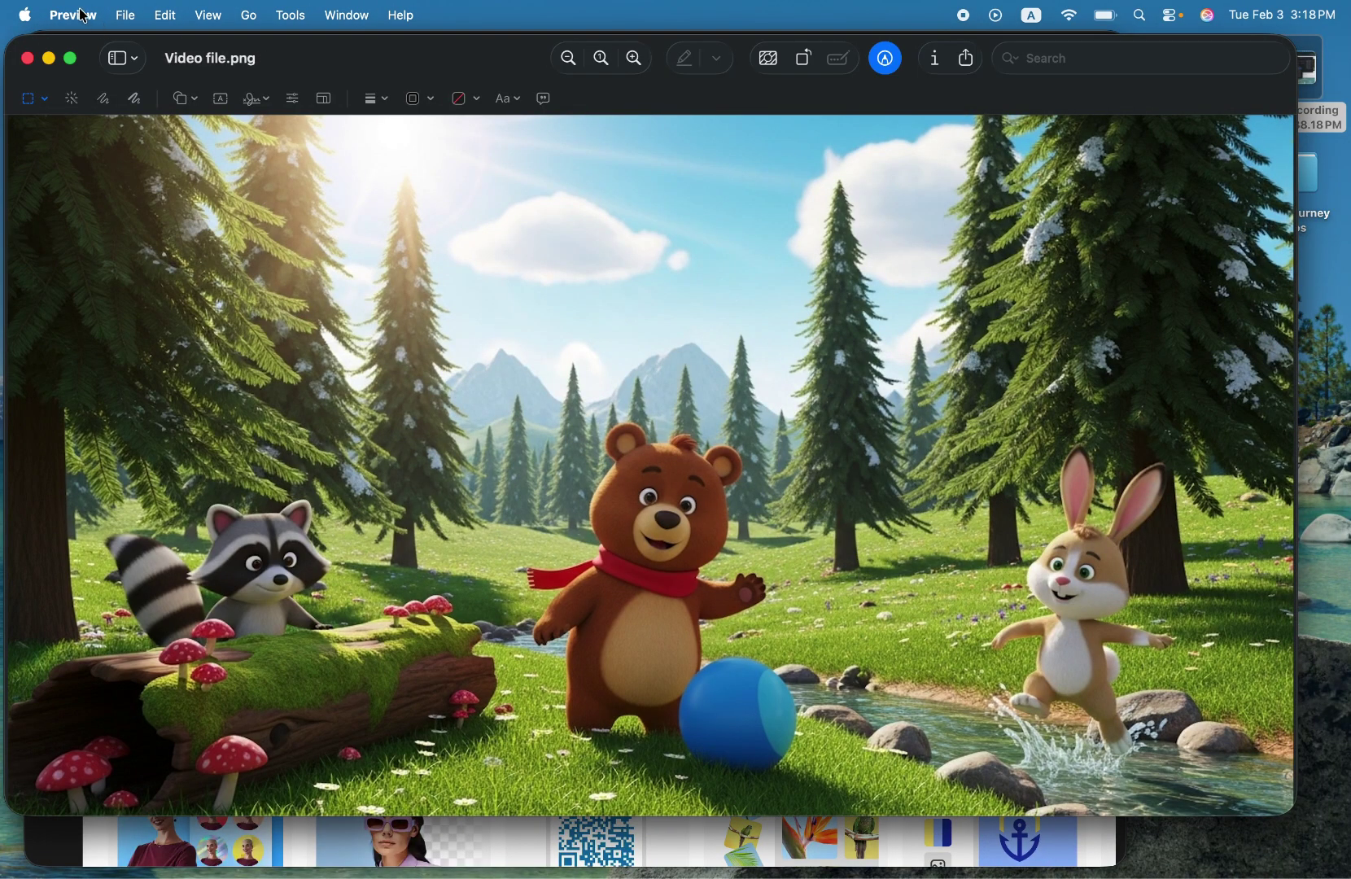
left_click(79, 15)
left_click(92, 217)
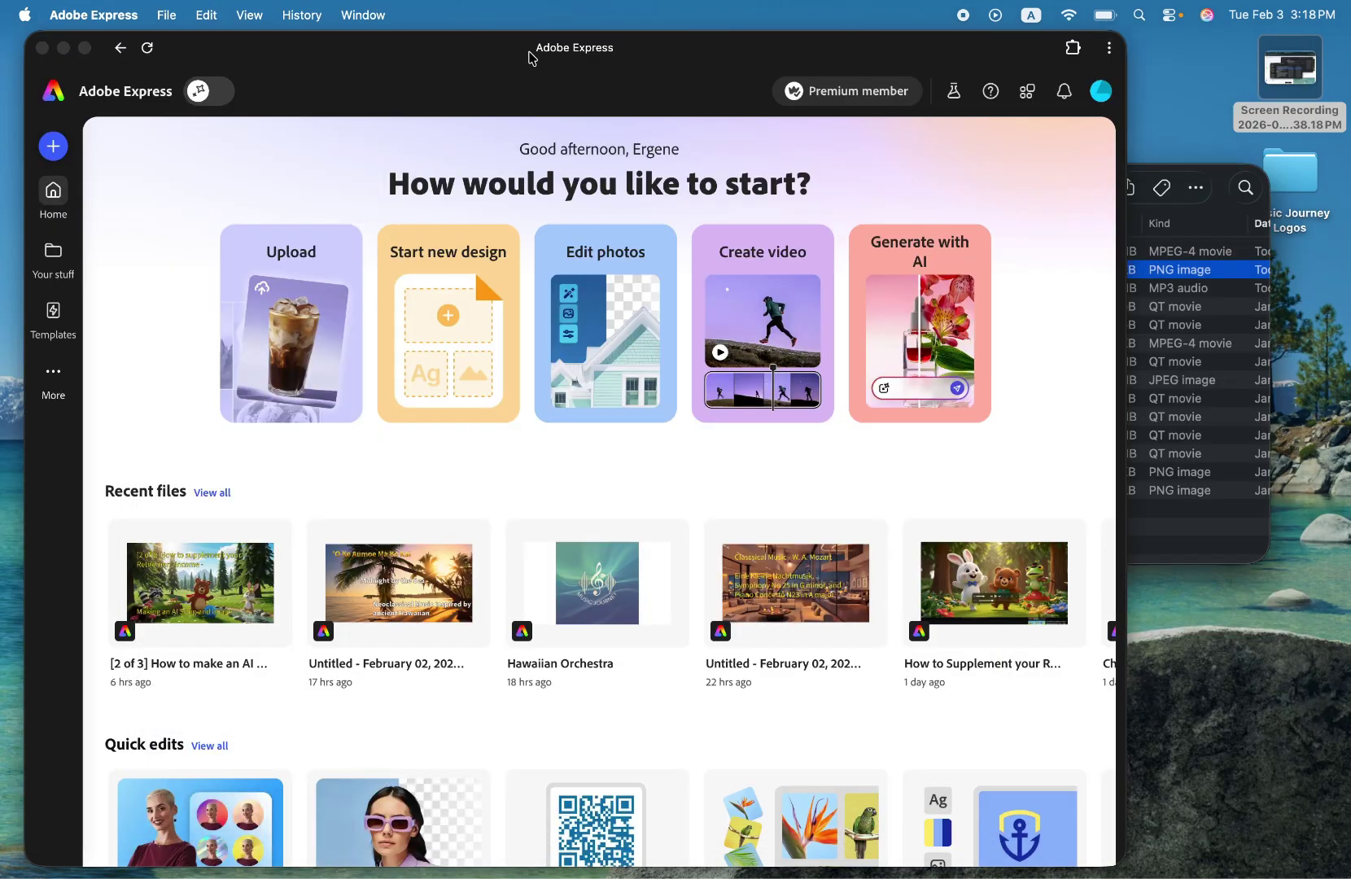
left_click(531, 57)
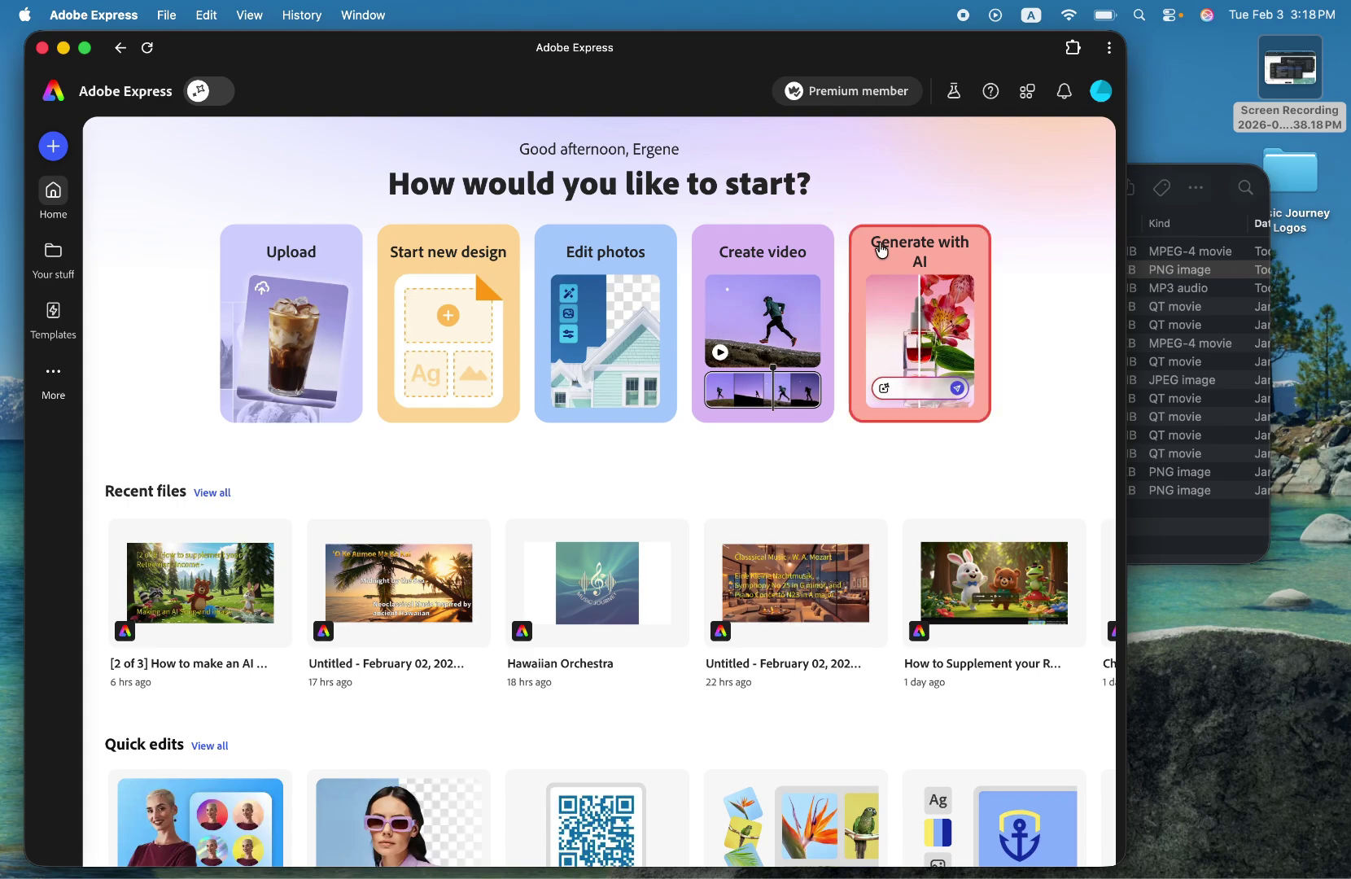
- Open the newest Hailuo video in the Downloads folder, play part of it, and quit the player
left_click(1187, 539)
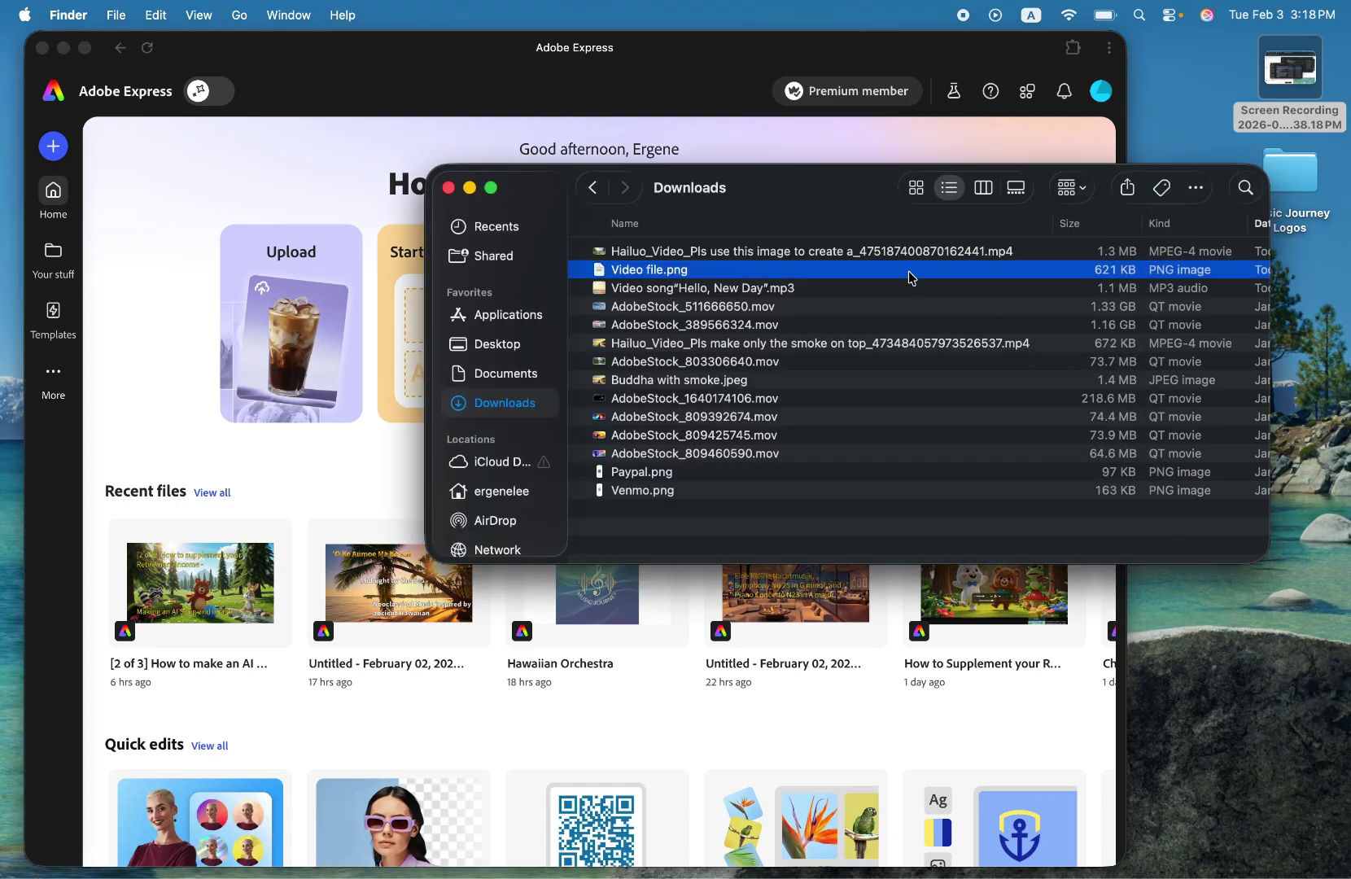
left_click(854, 254)
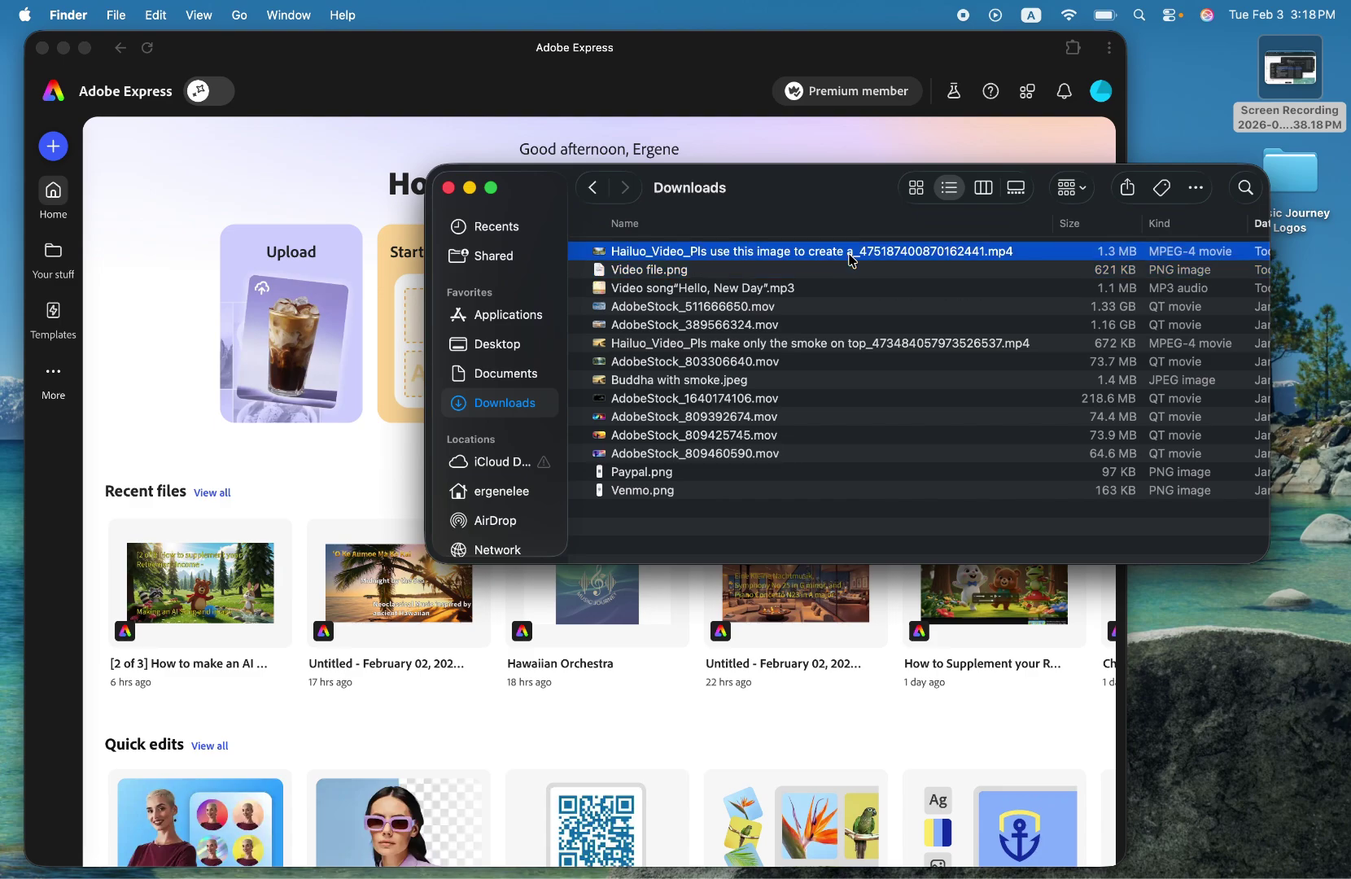
double_click(852, 255)
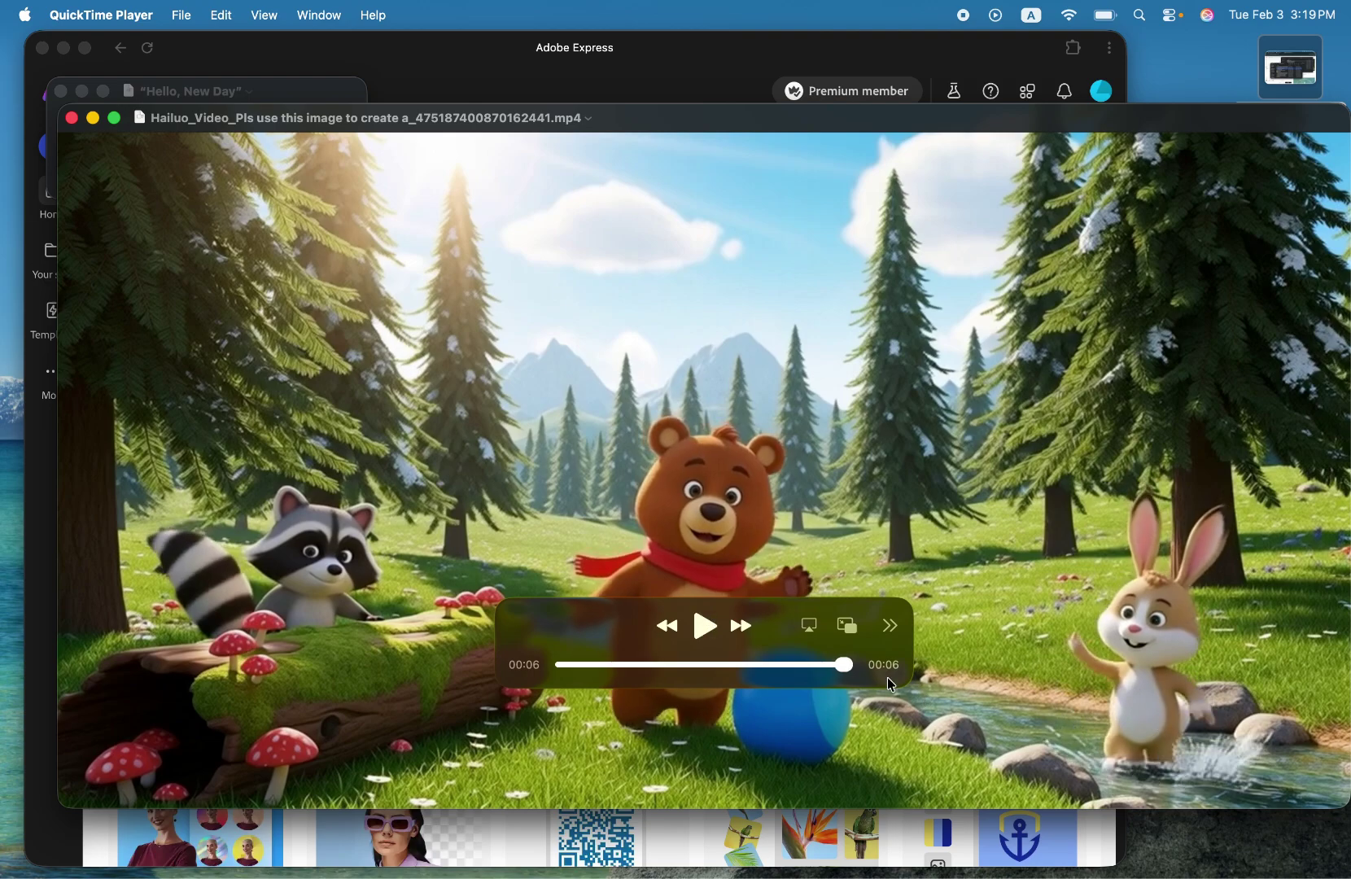
left_click(712, 636)
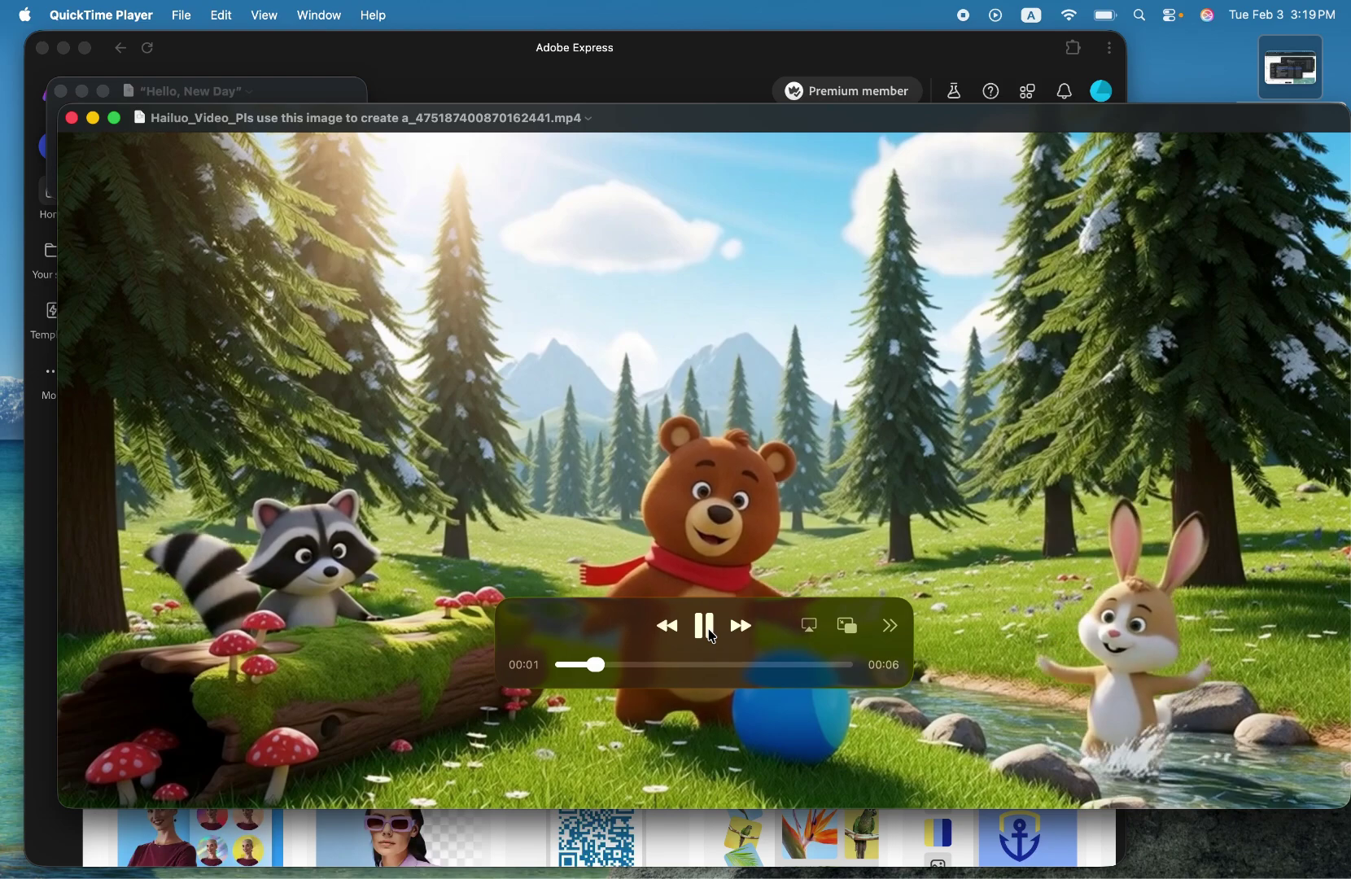
left_click(705, 627)
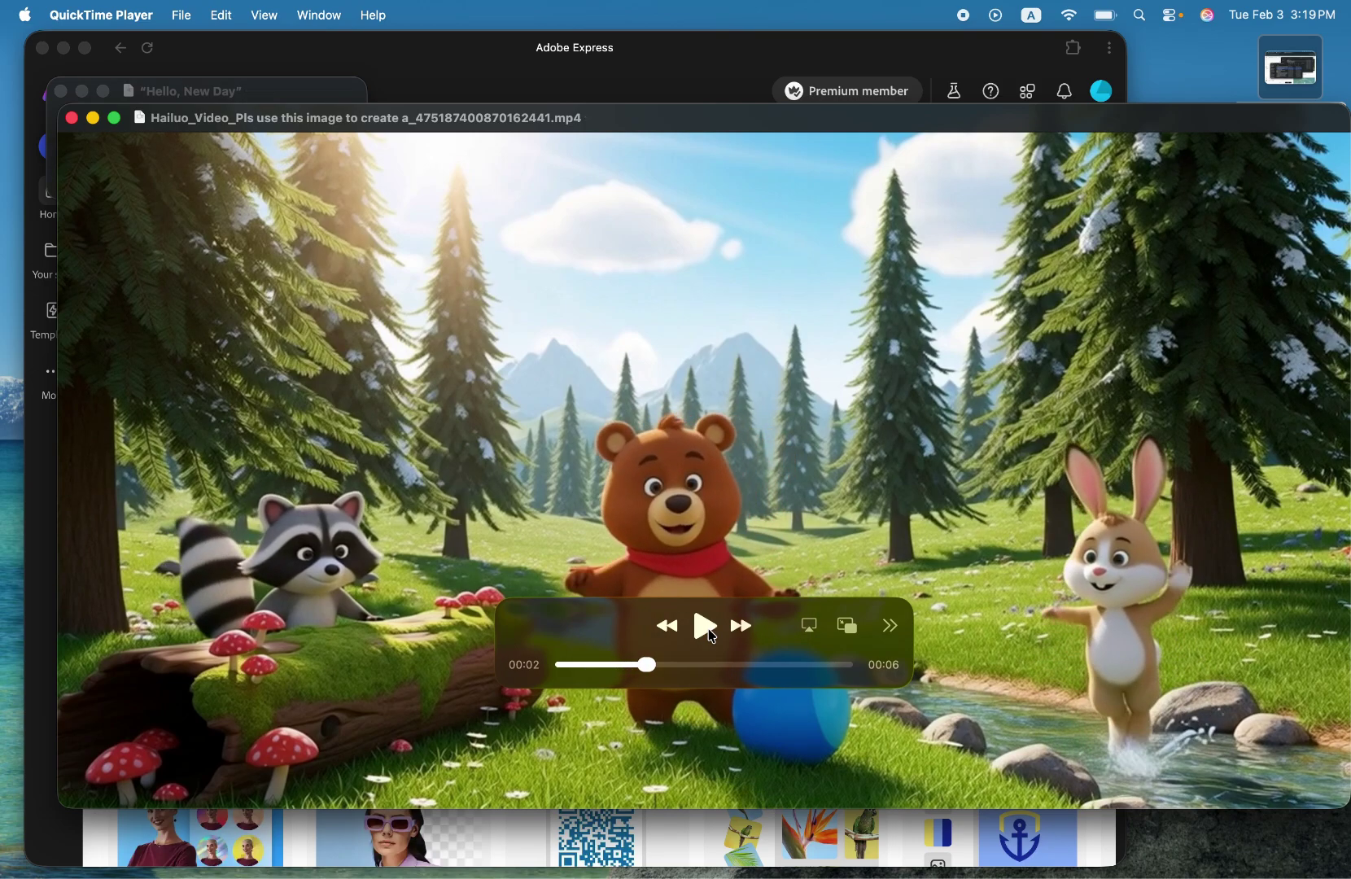
key("super+q")
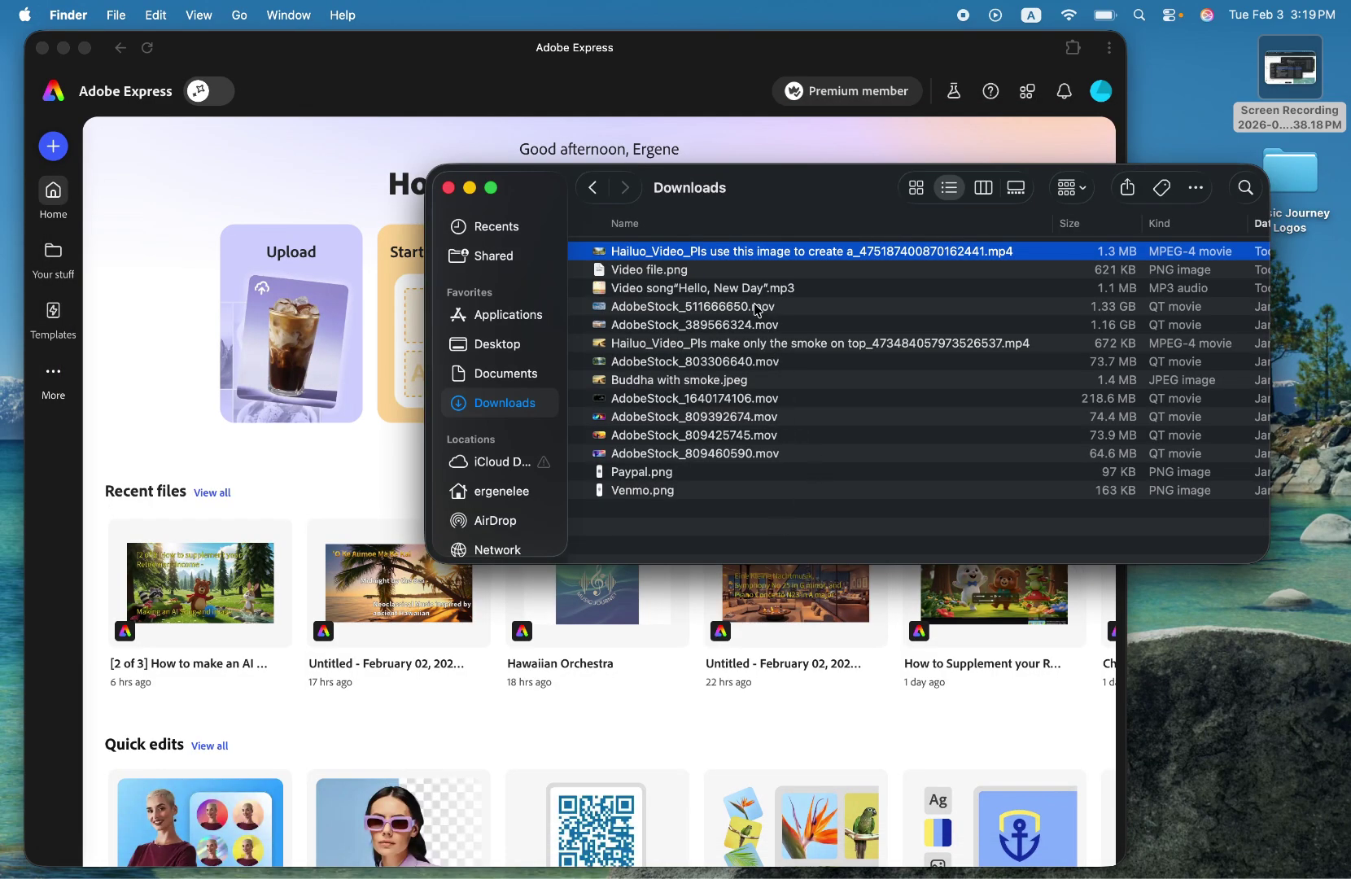
- Upload the newest Hailuo video from Downloads to Adobe Express and open it for video editing
left_click(236, 152)
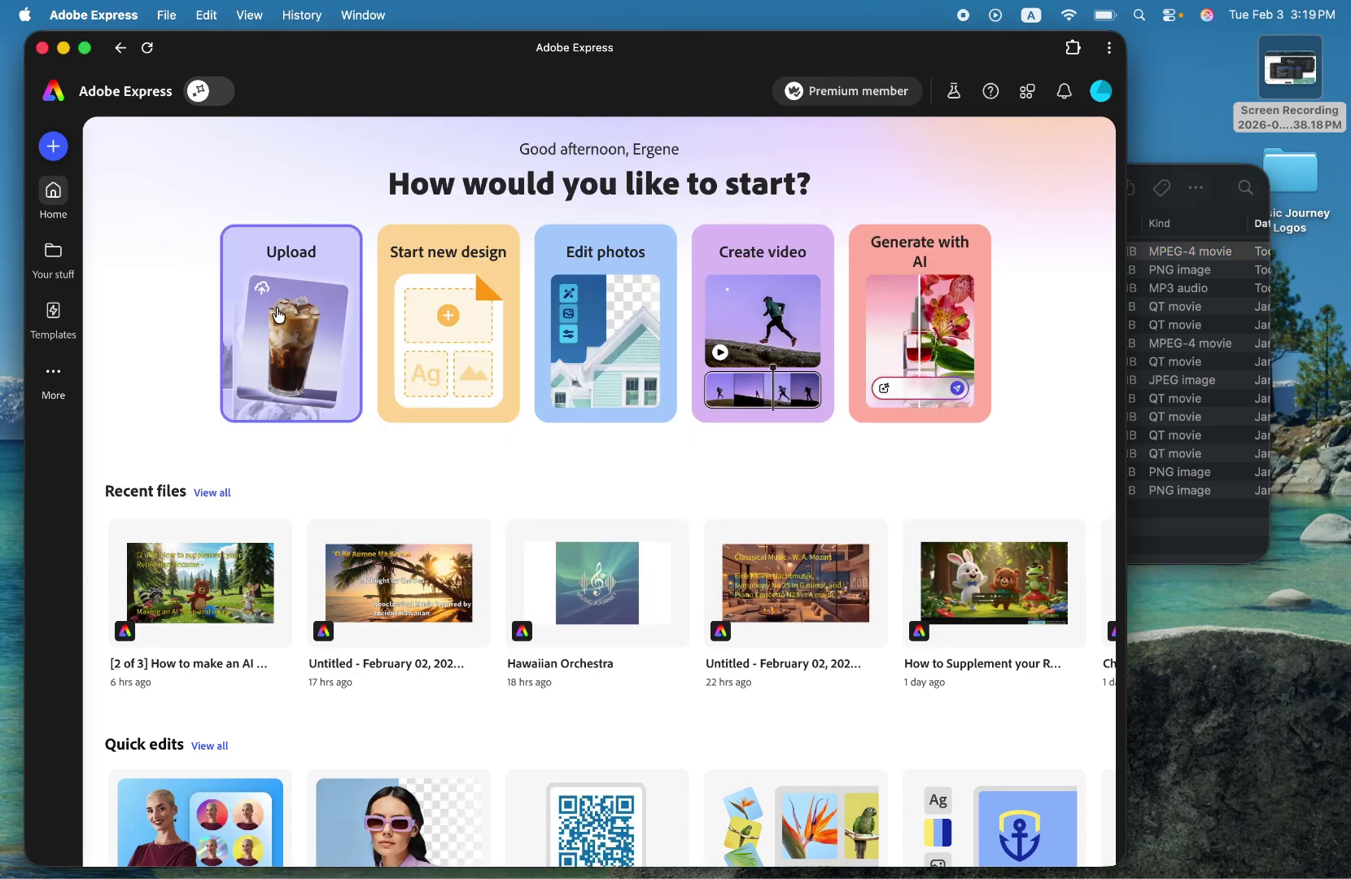
left_click(278, 315)
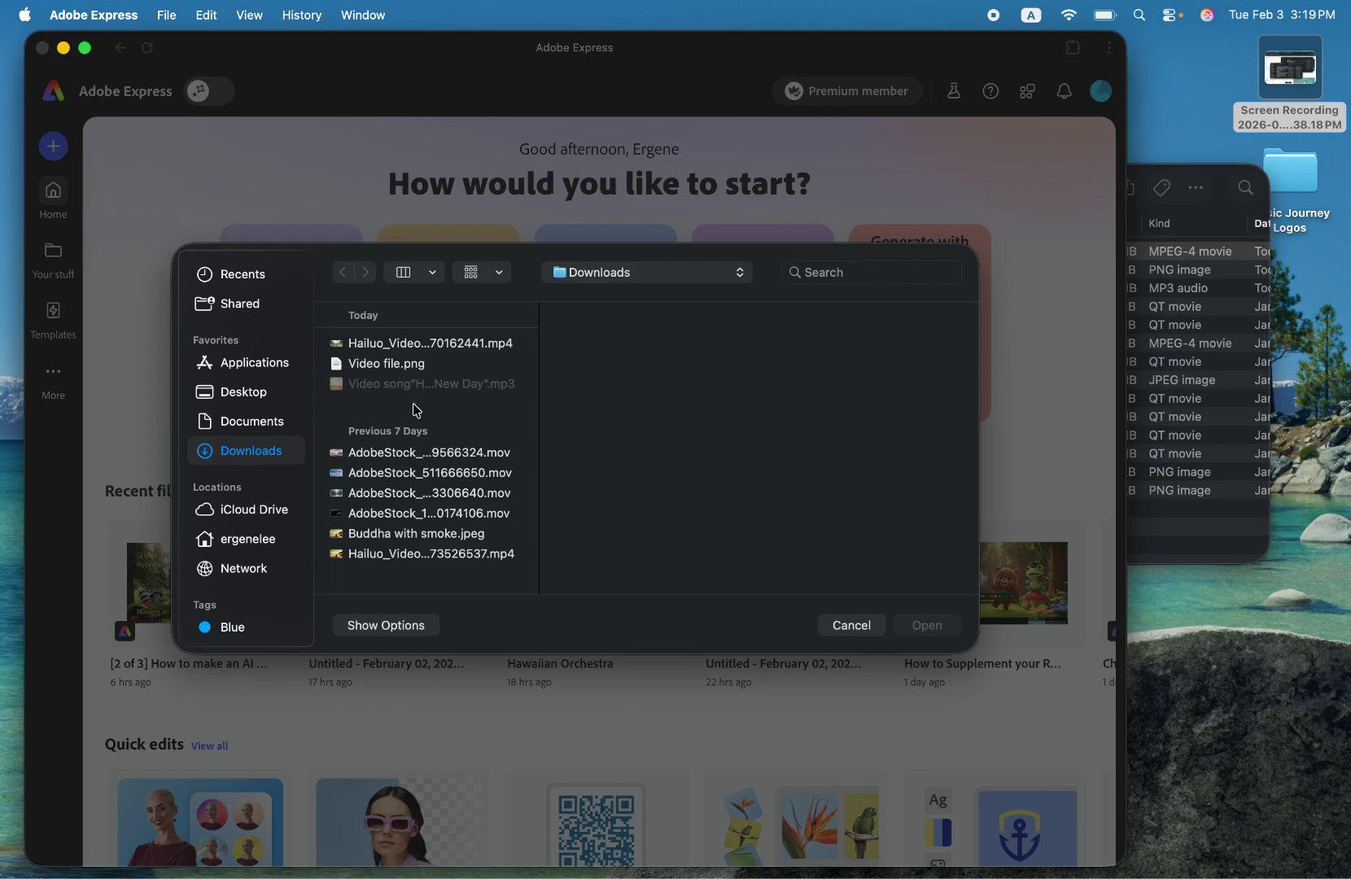
left_click(424, 346)
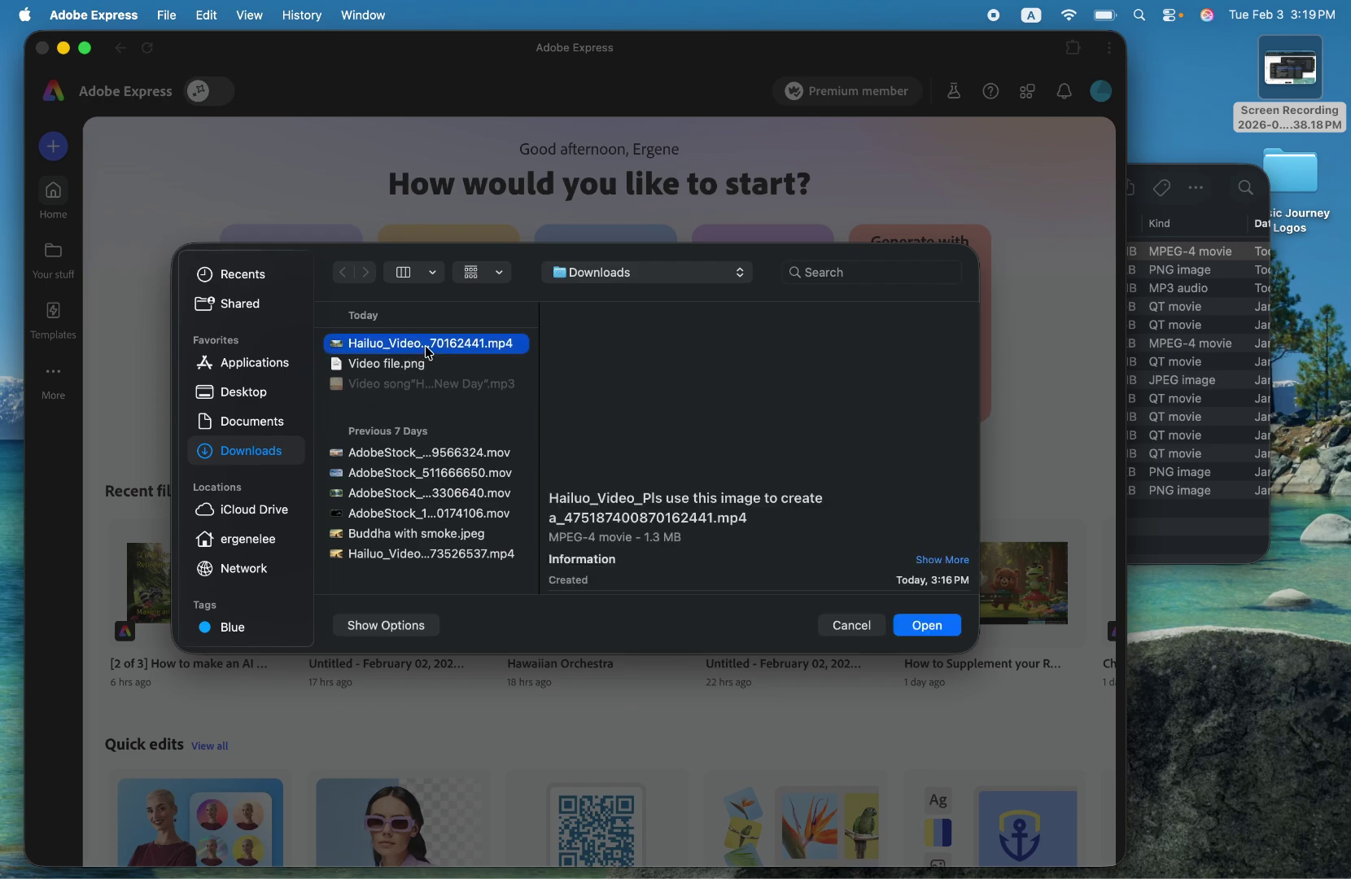
left_click(928, 626)
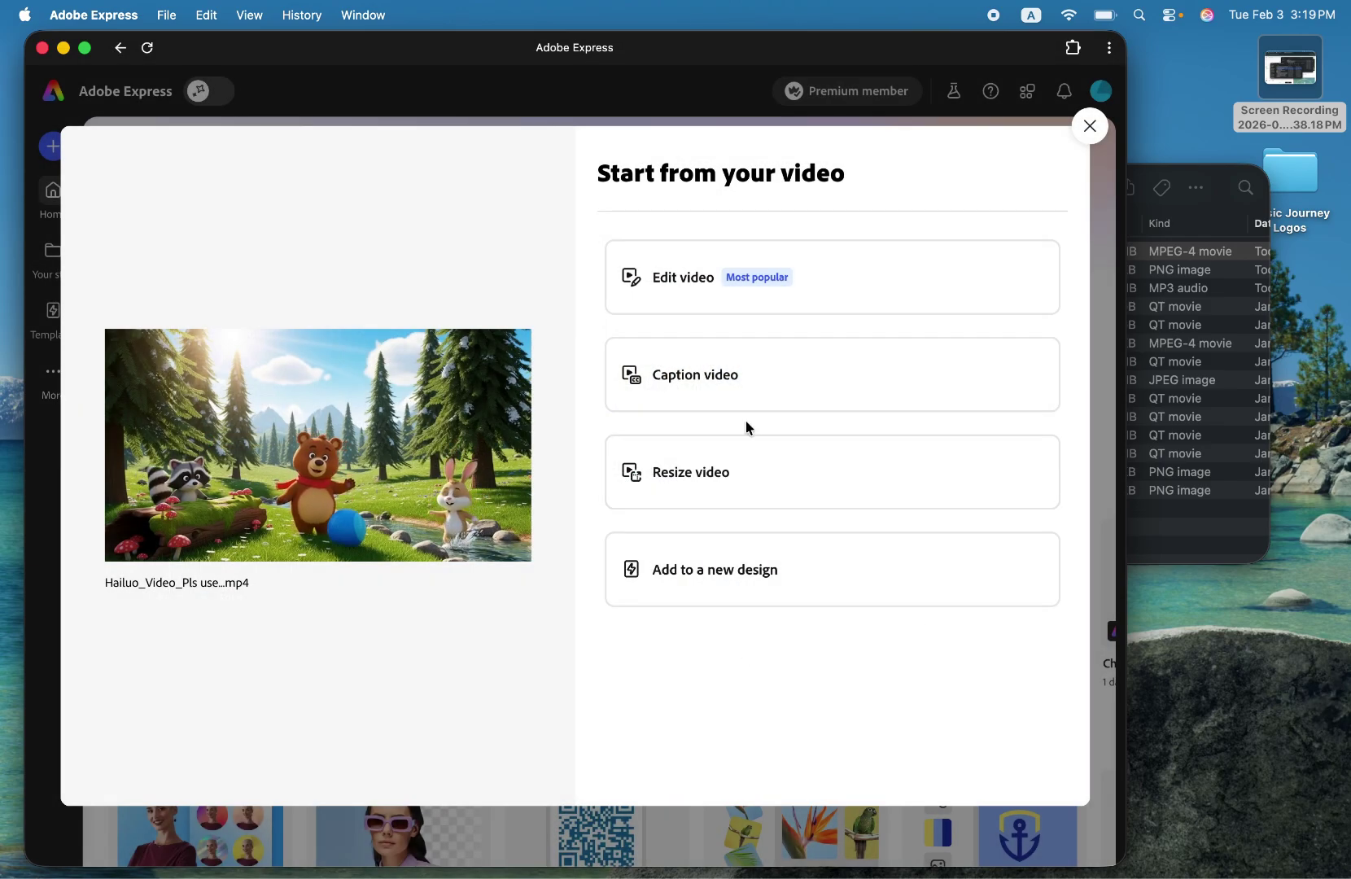
left_click(713, 292)
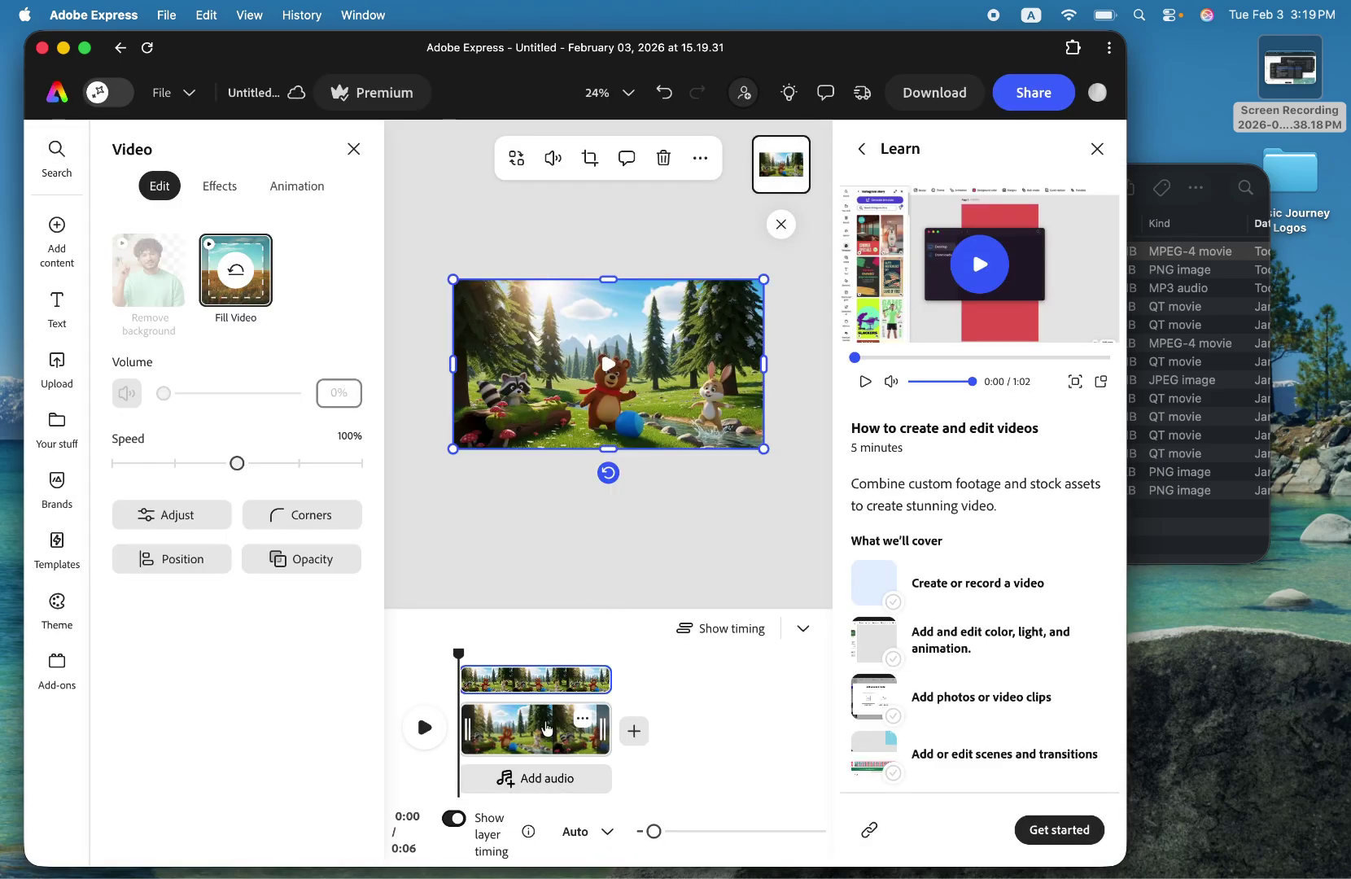
- Duplicate the forest scene three times, move the playhead to the timeline's end, and close the Learn panel
left_click(532, 727)
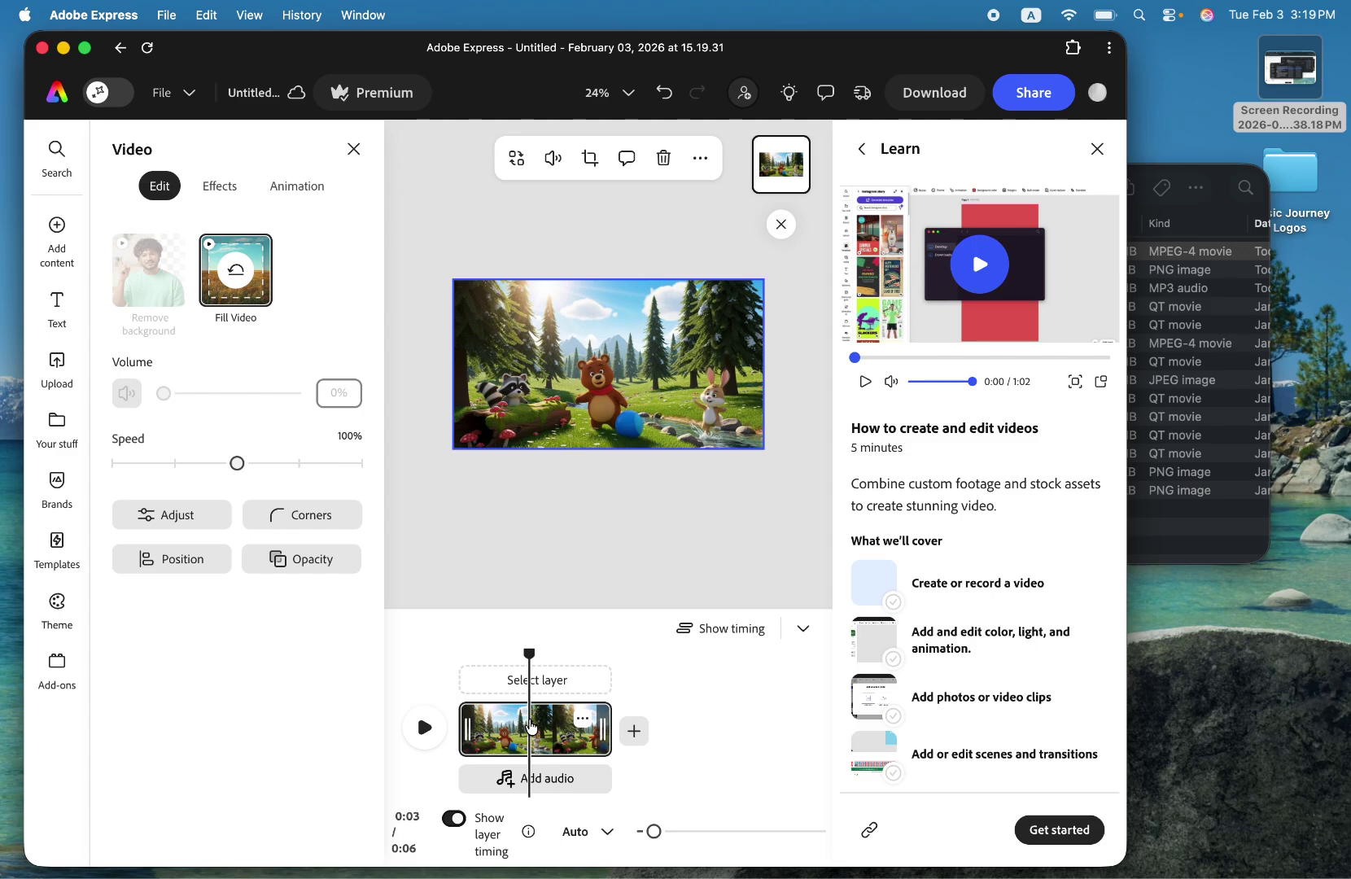
key("super+d")
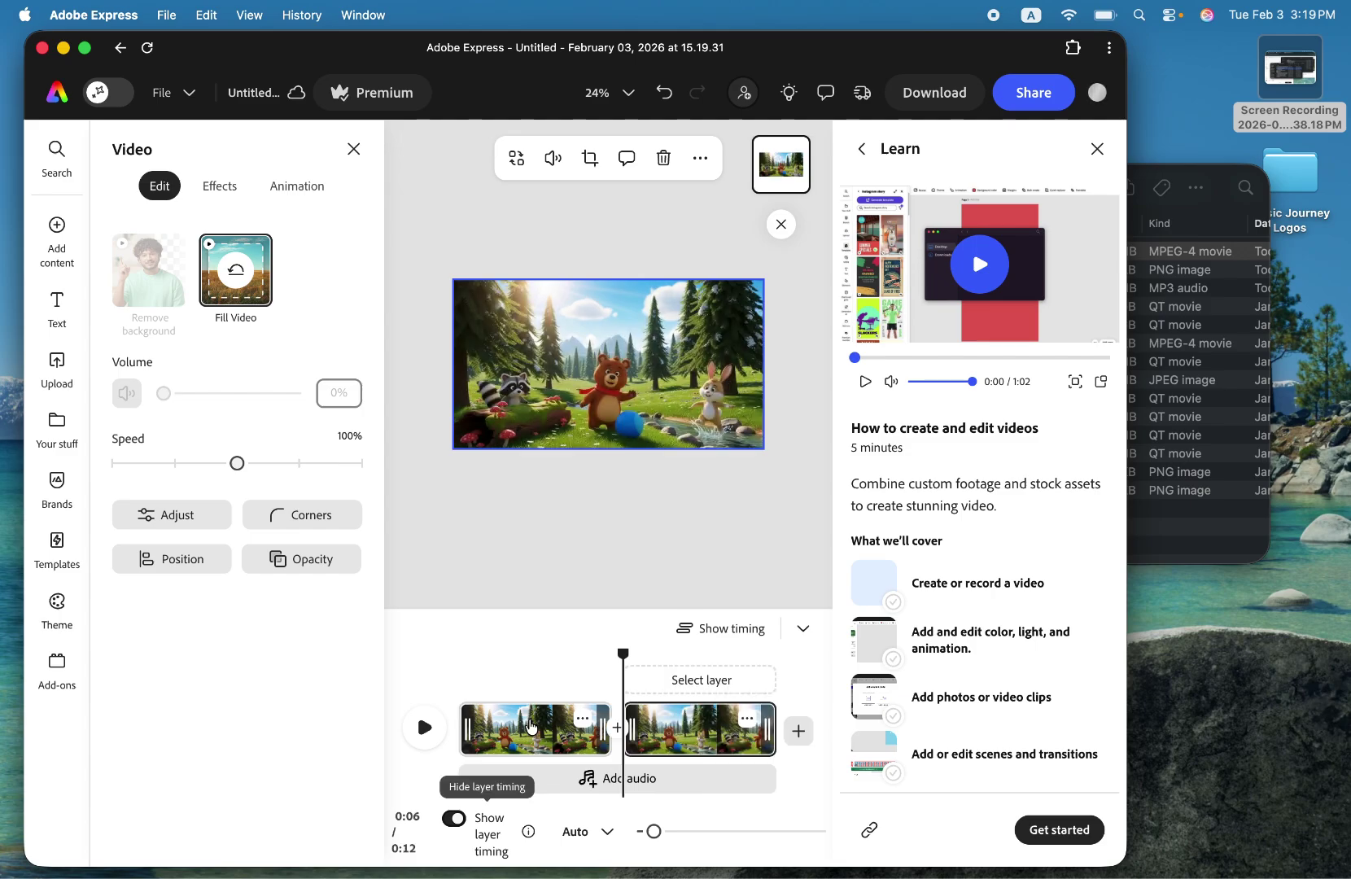
key("super+d")
key("super+d")
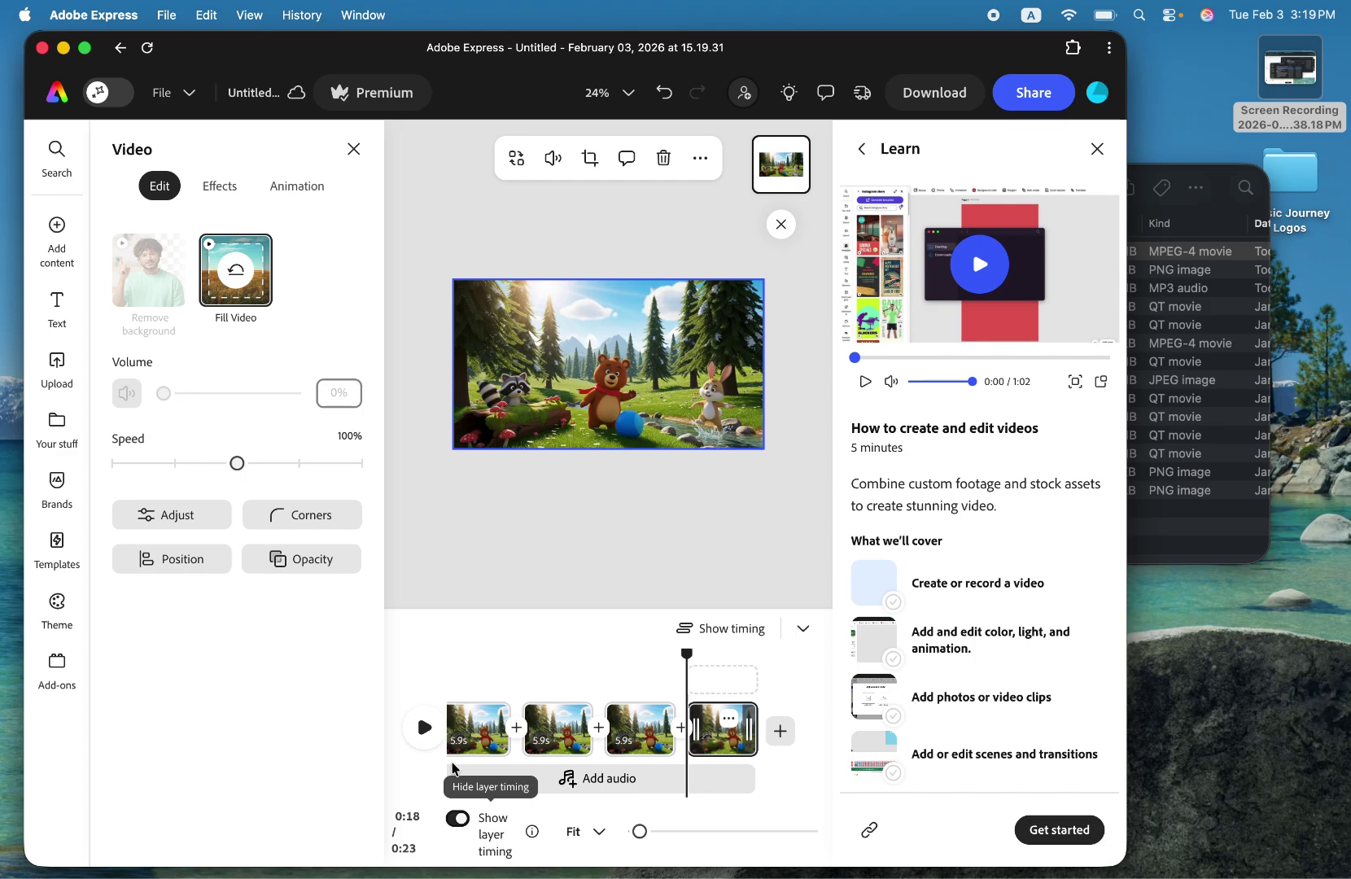
left_click_drag(690, 654, 758, 656)
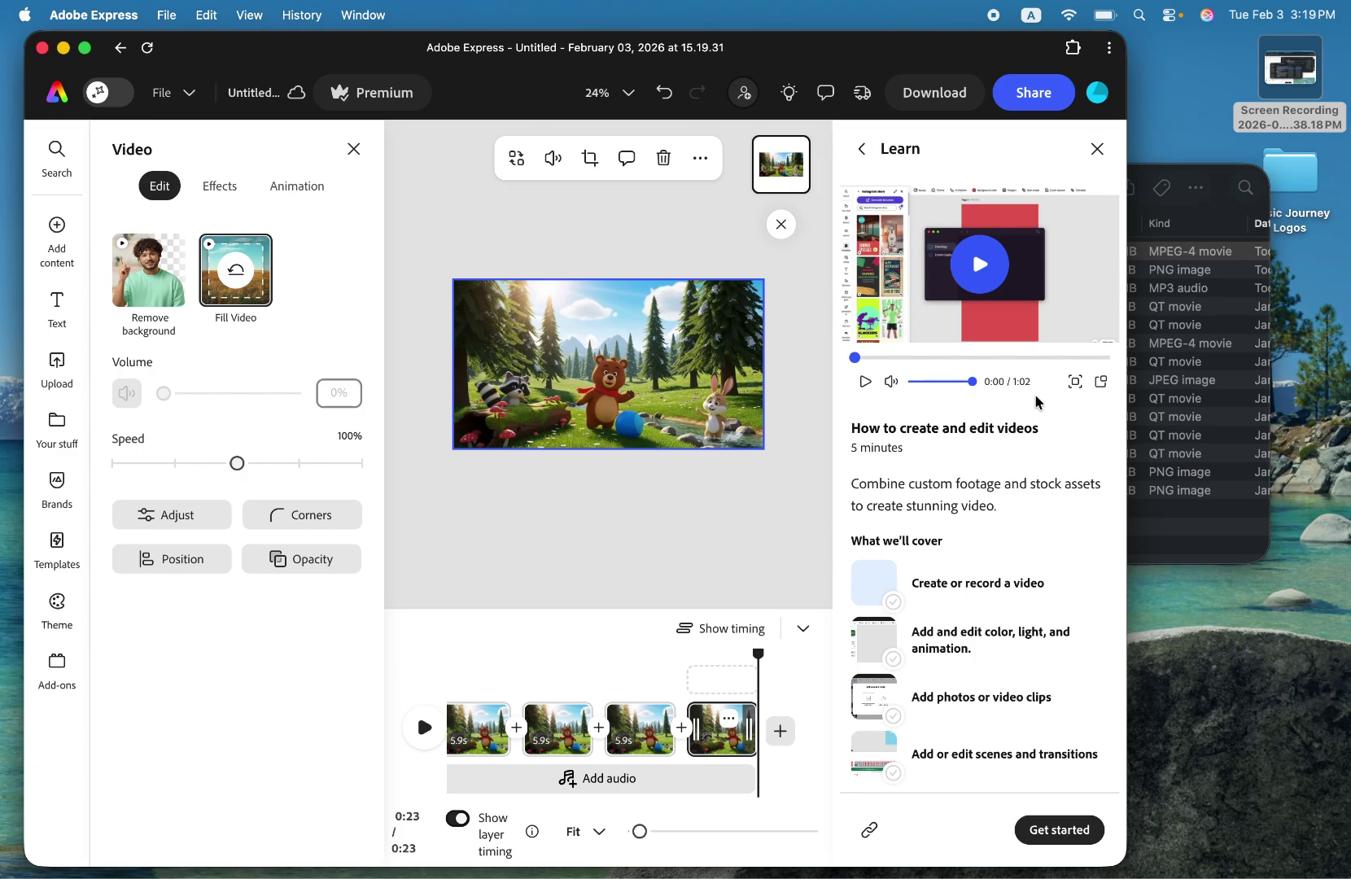
left_click(1097, 148)
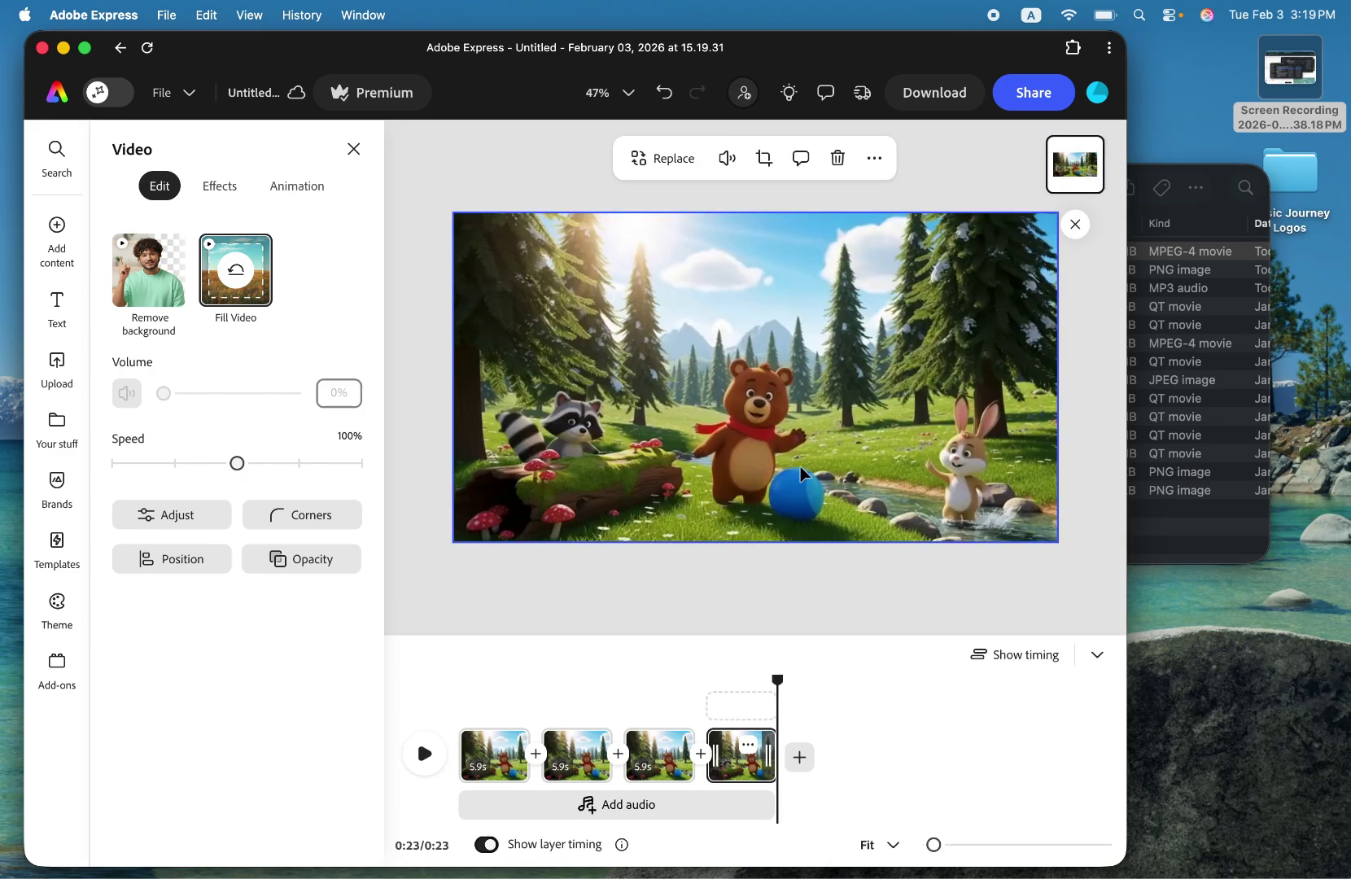
- Select all four forest scenes and duplicate them to make twelve scenes on the timeline
key("super+d")
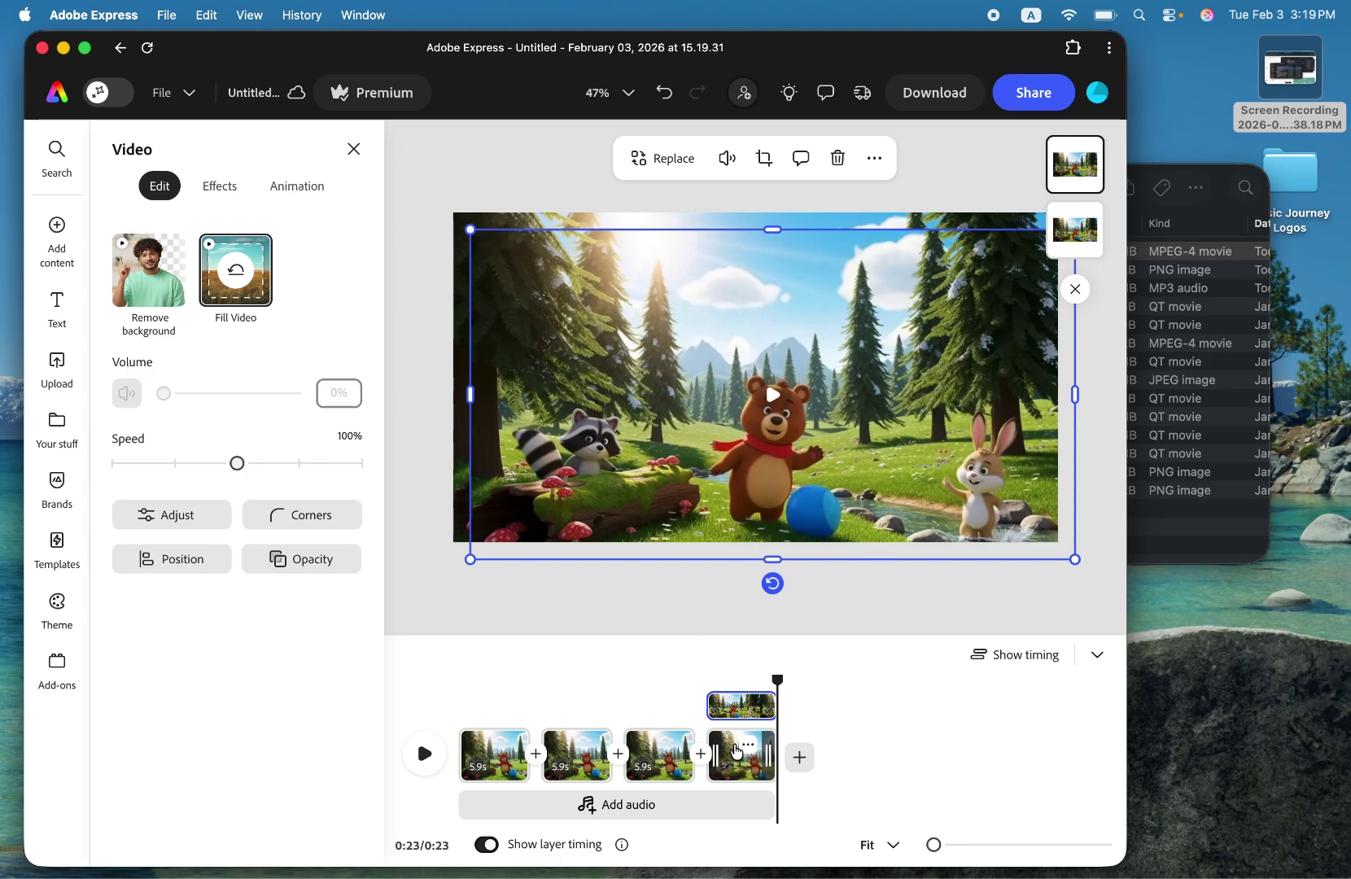
left_click(736, 752)
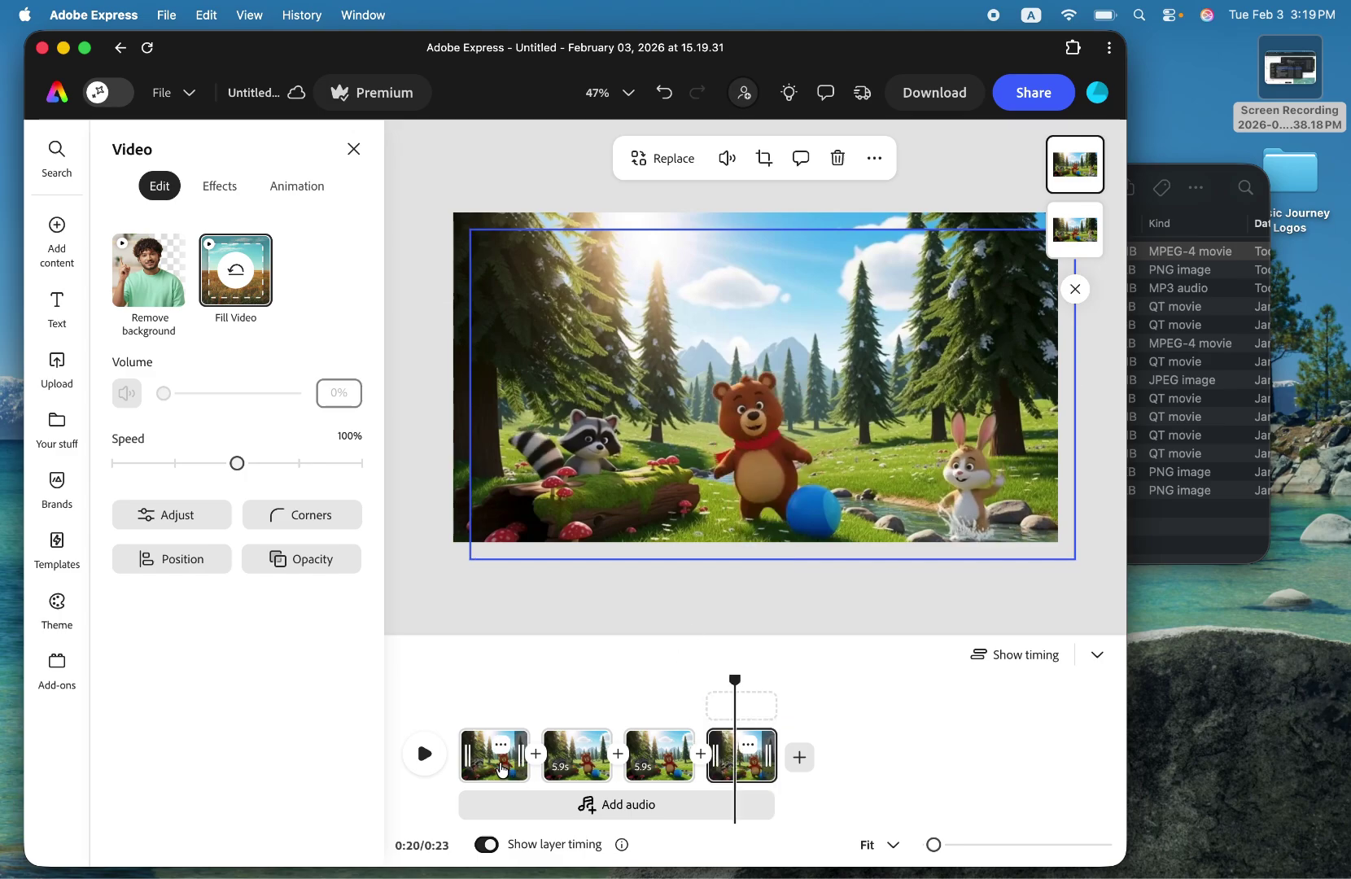
key("Escape")
left_click(502, 770)
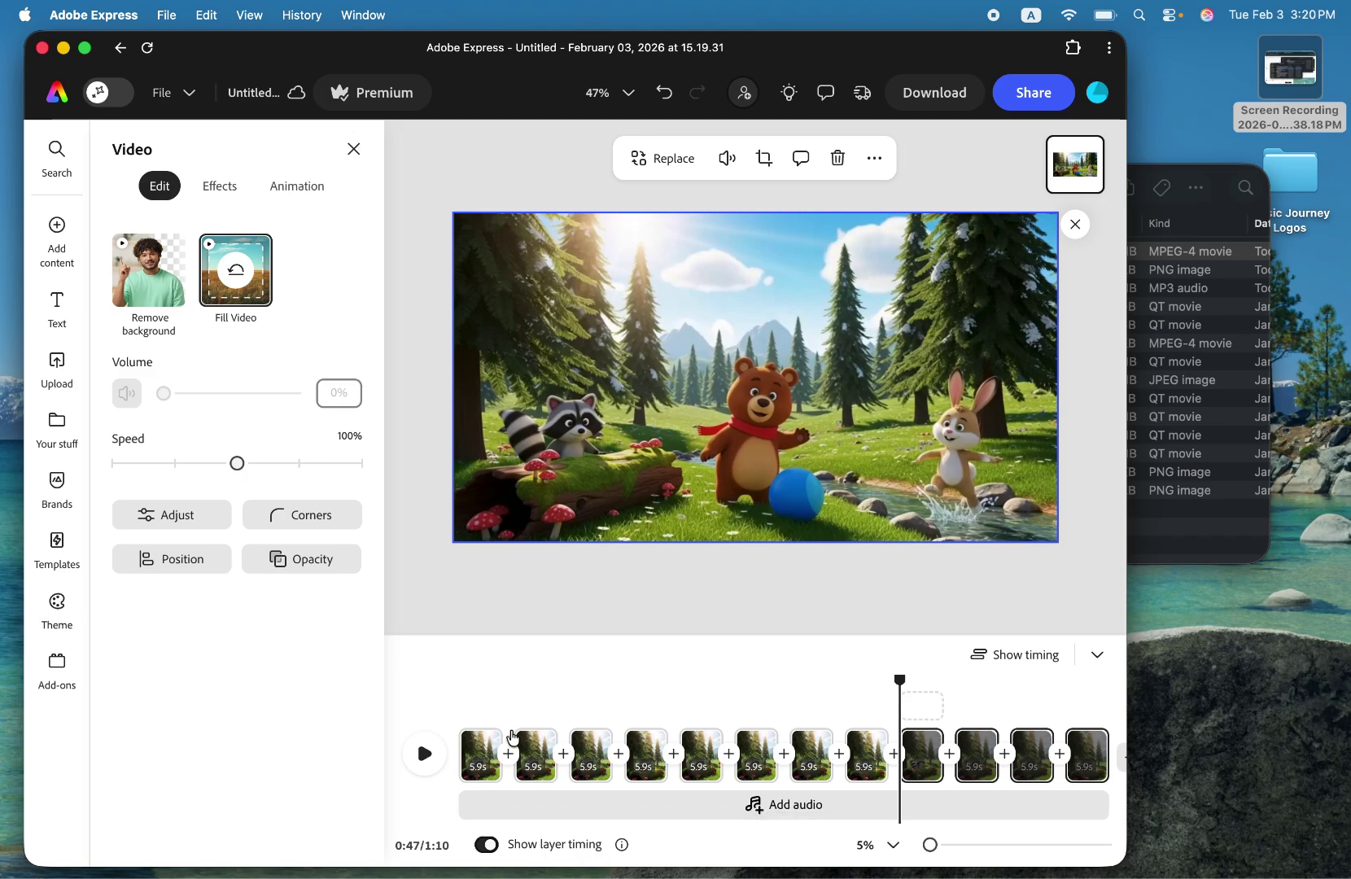
- Play the cut between the first two scenes and add a Dip to white transition there
left_click(510, 757)
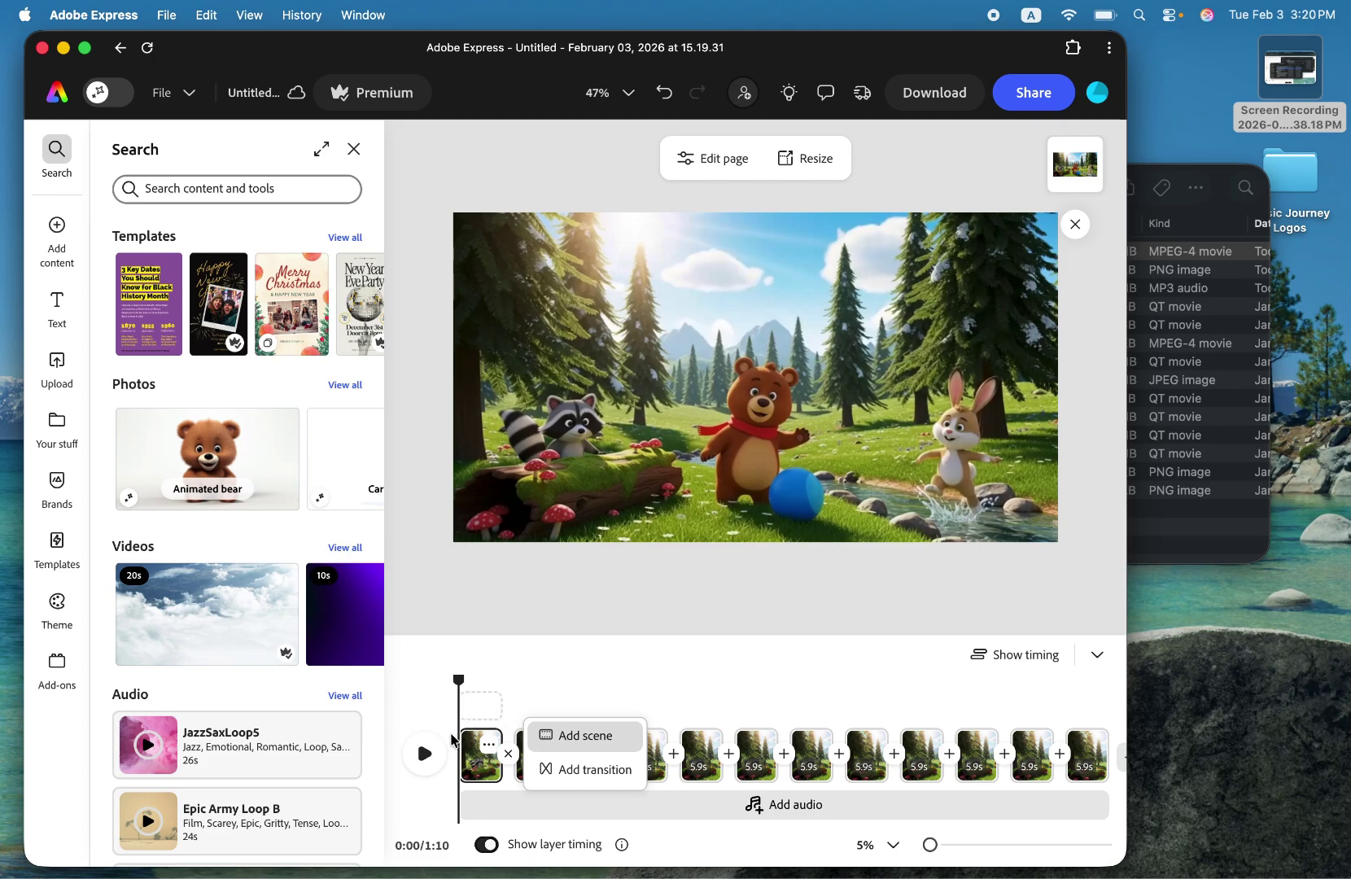
left_click(428, 757)
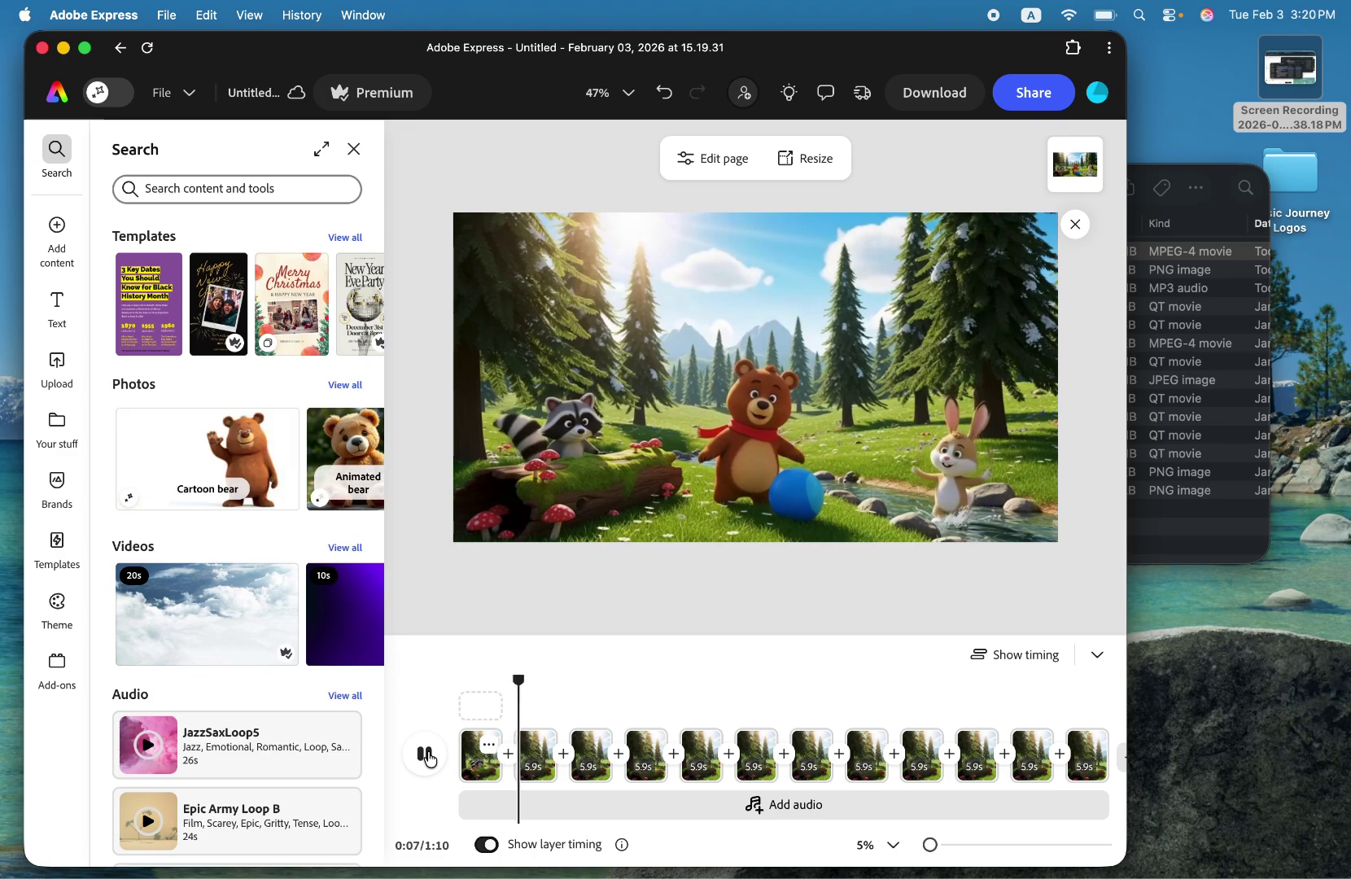
left_click(507, 753)
left_click(574, 769)
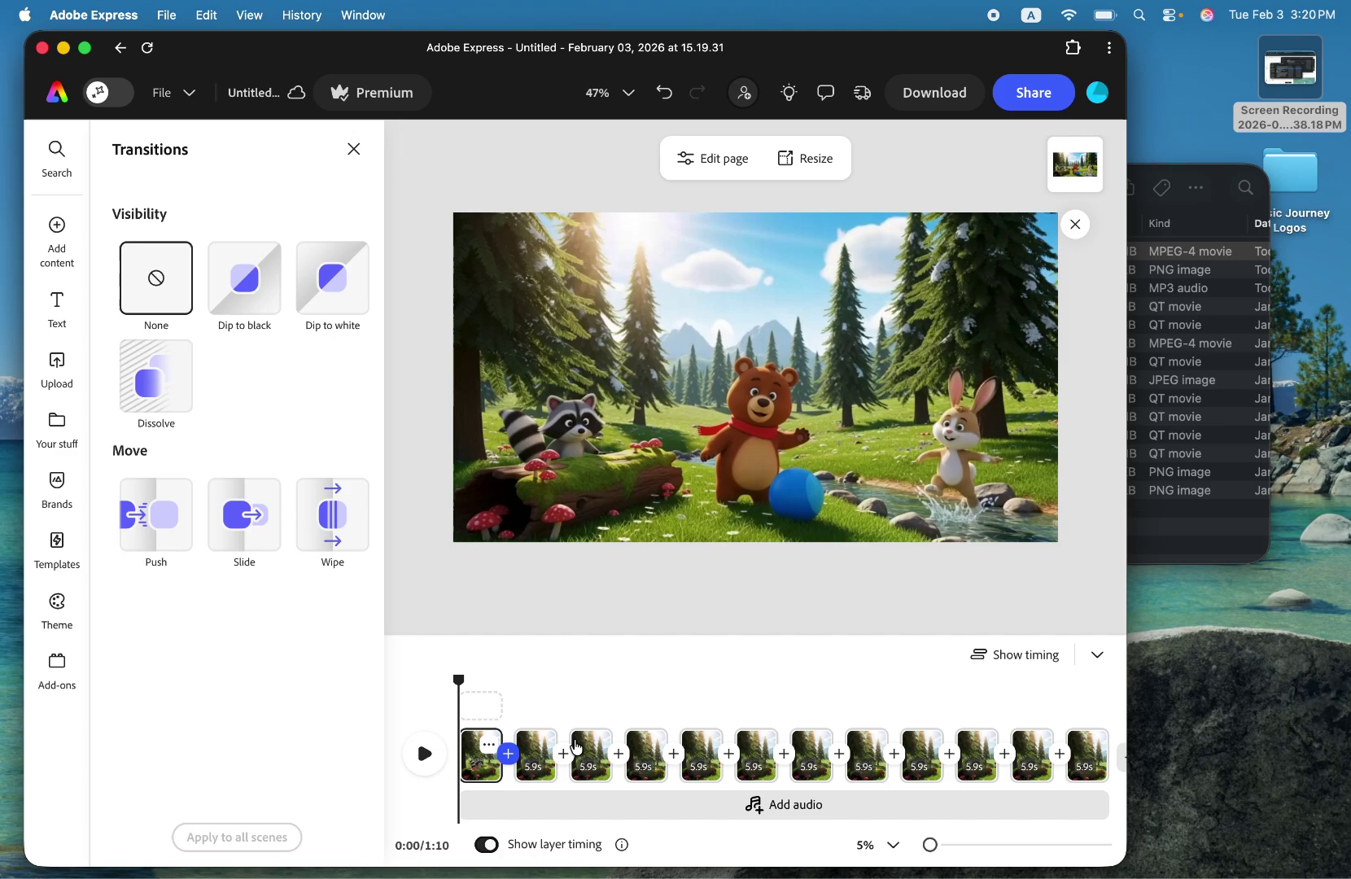
left_click(318, 282)
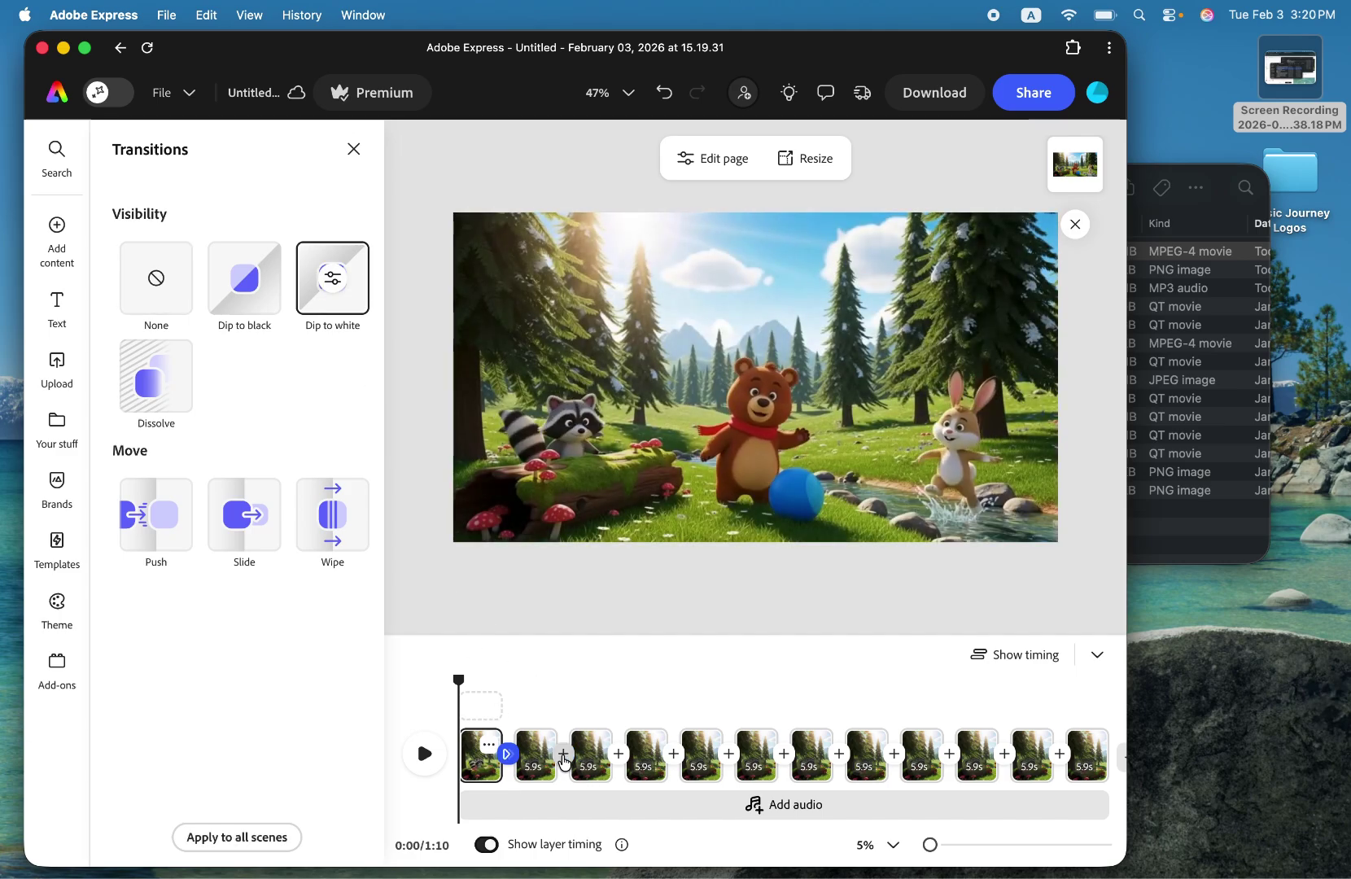
- Add a Dip to black transition between the second and third scenes
left_click(564, 755)
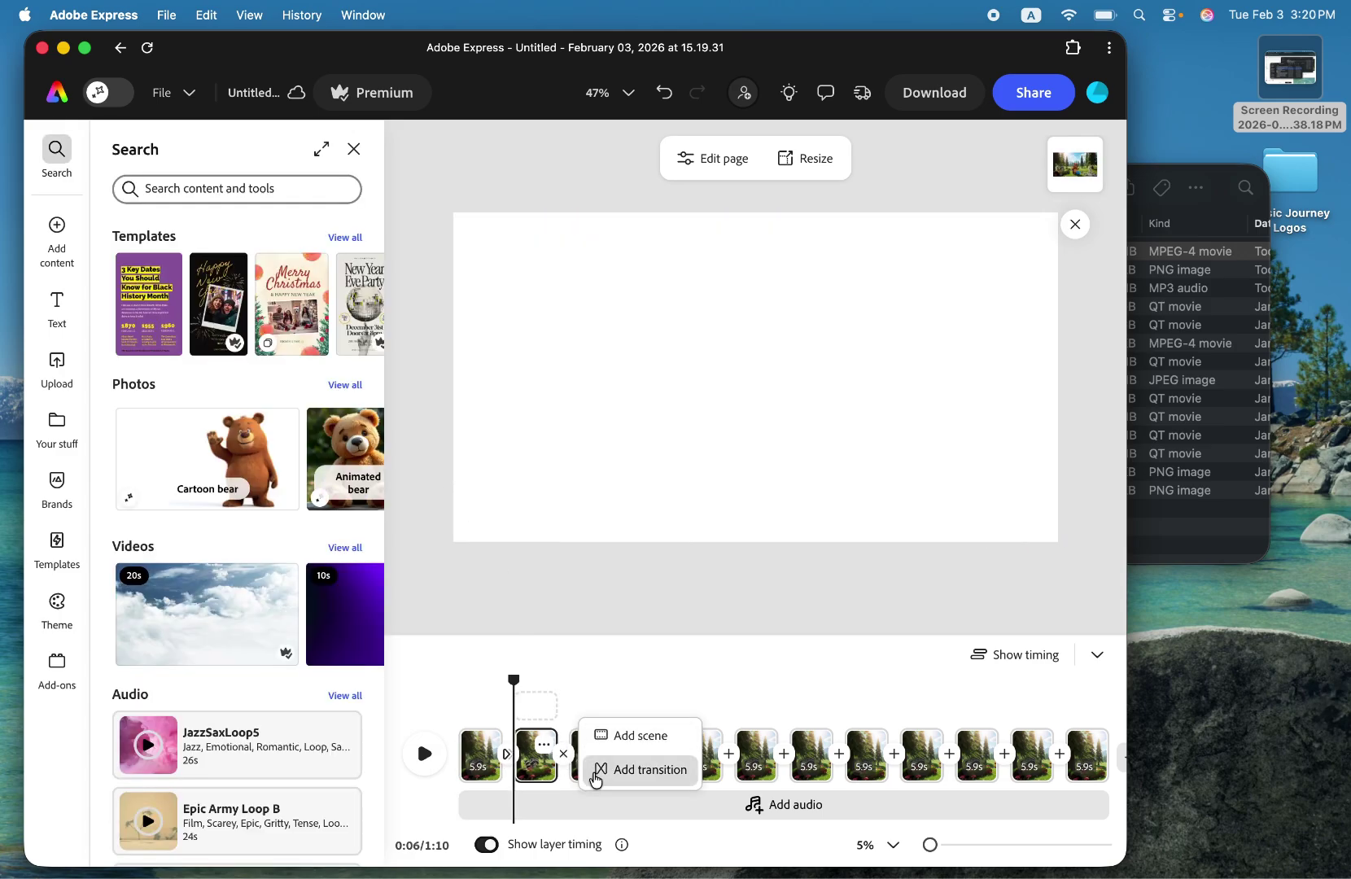
left_click(612, 770)
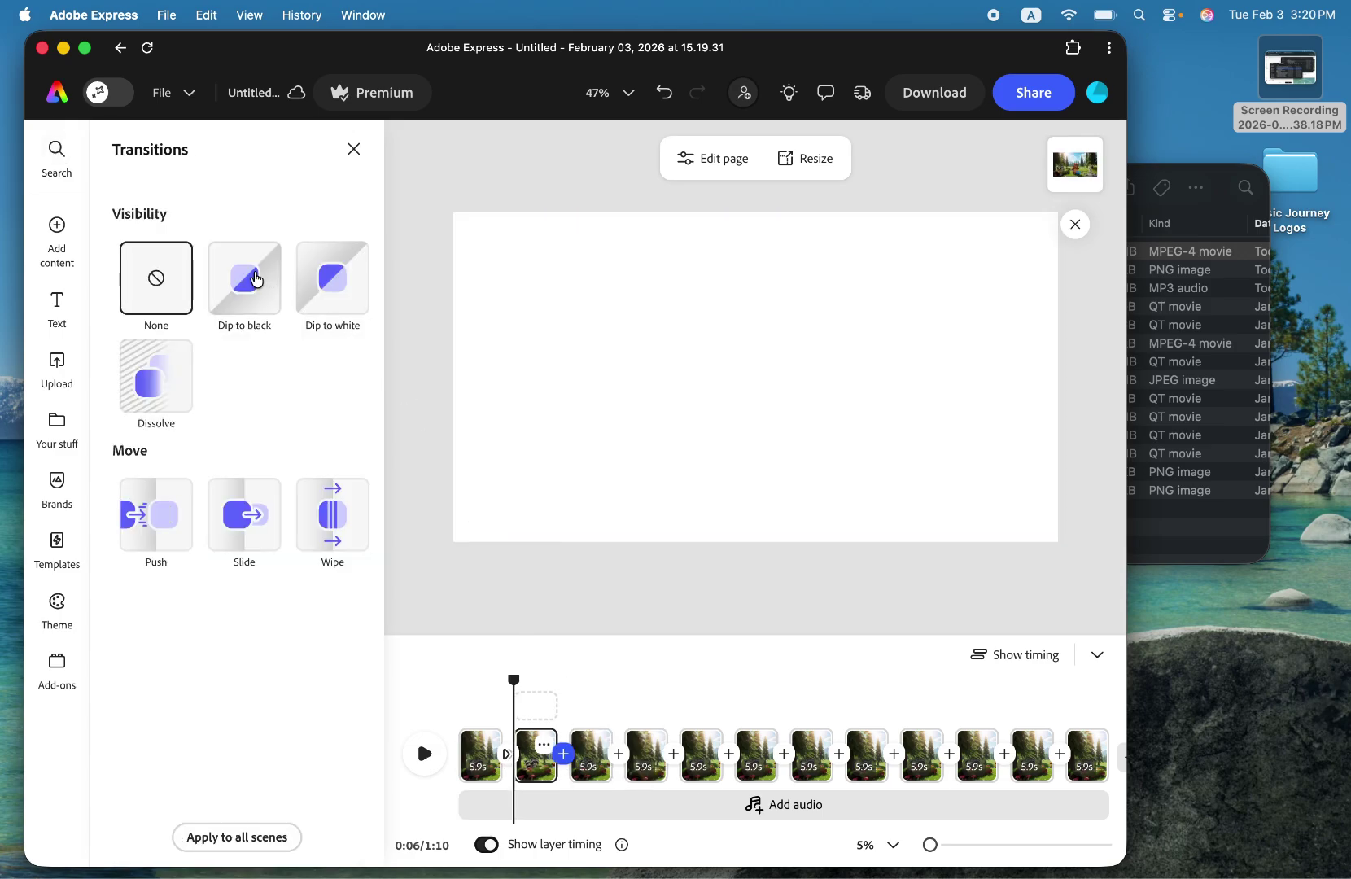
left_click(256, 280)
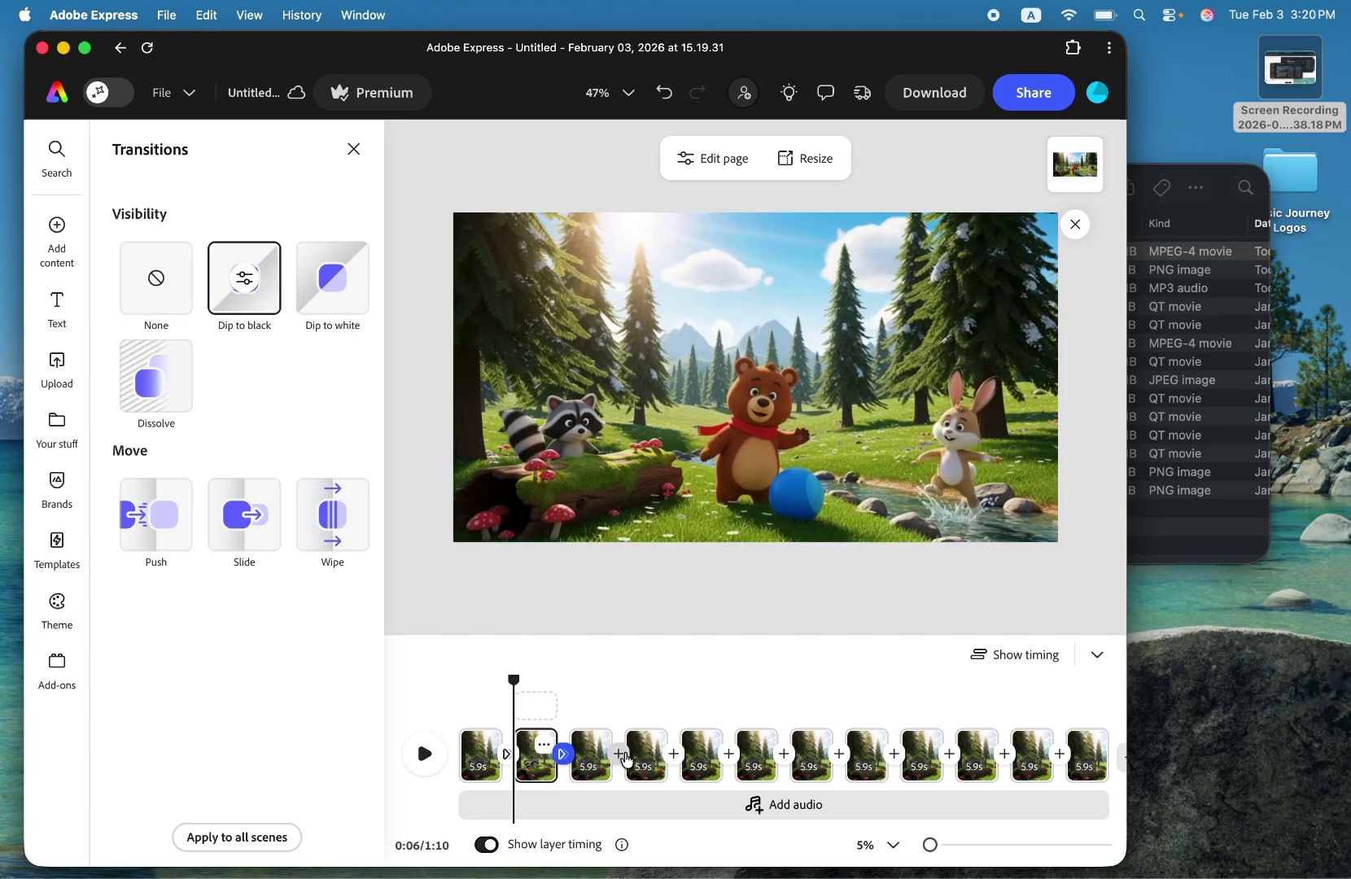
- Add a Dissolve transition between the third and fourth scenes and a Dip to black between the fourth and fifth
left_click(624, 755)
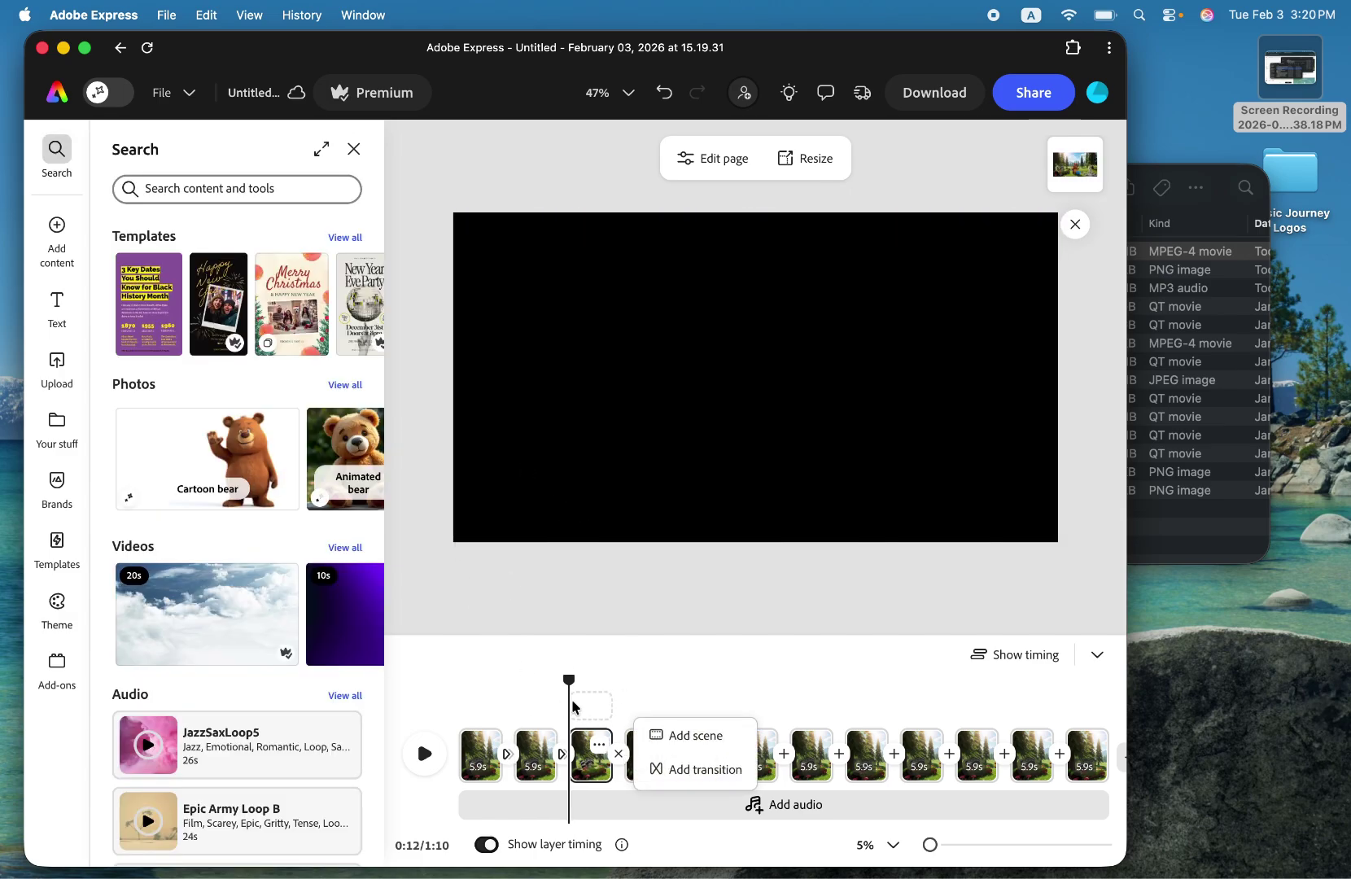
left_click(661, 769)
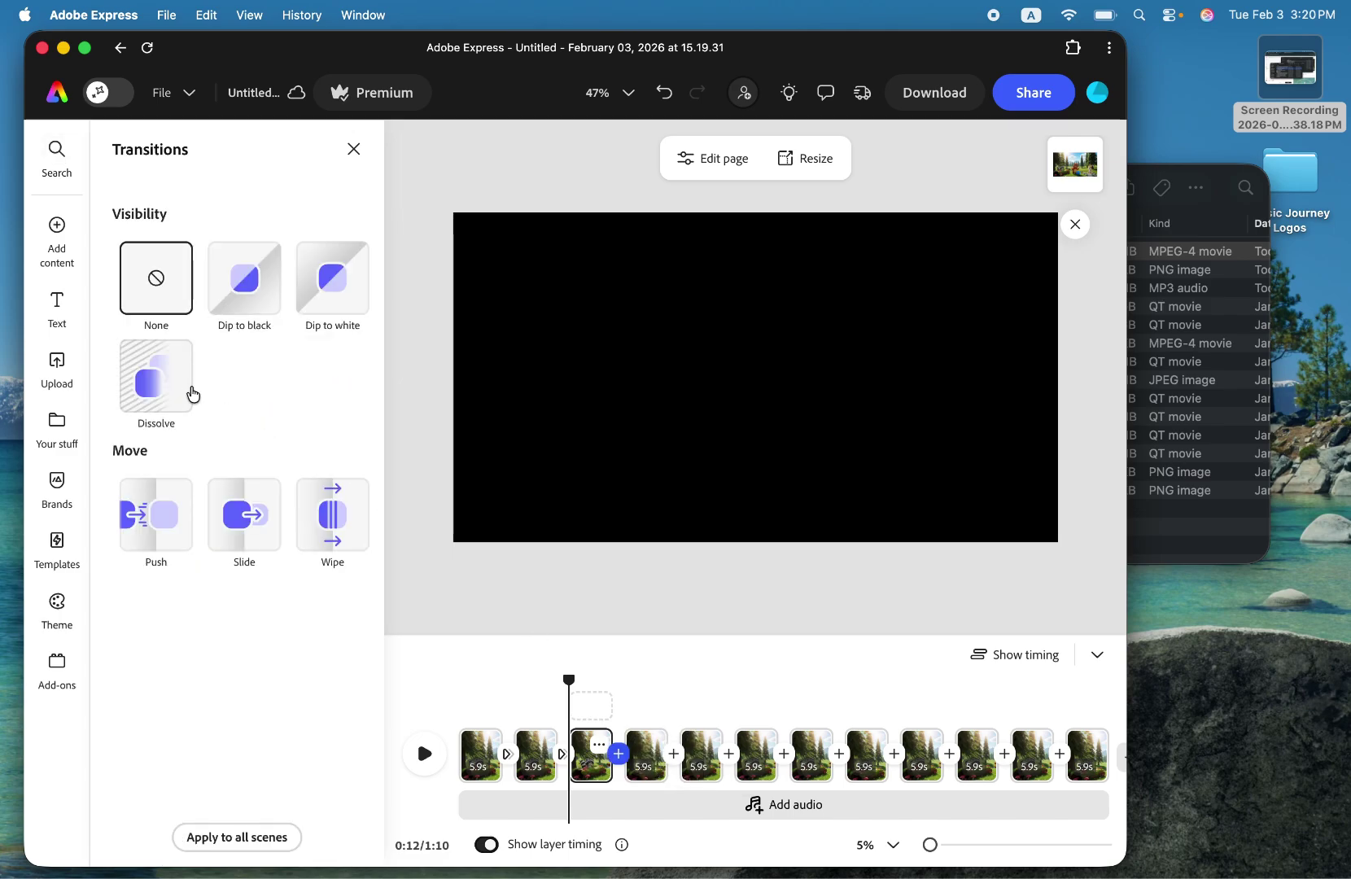
left_click(193, 395)
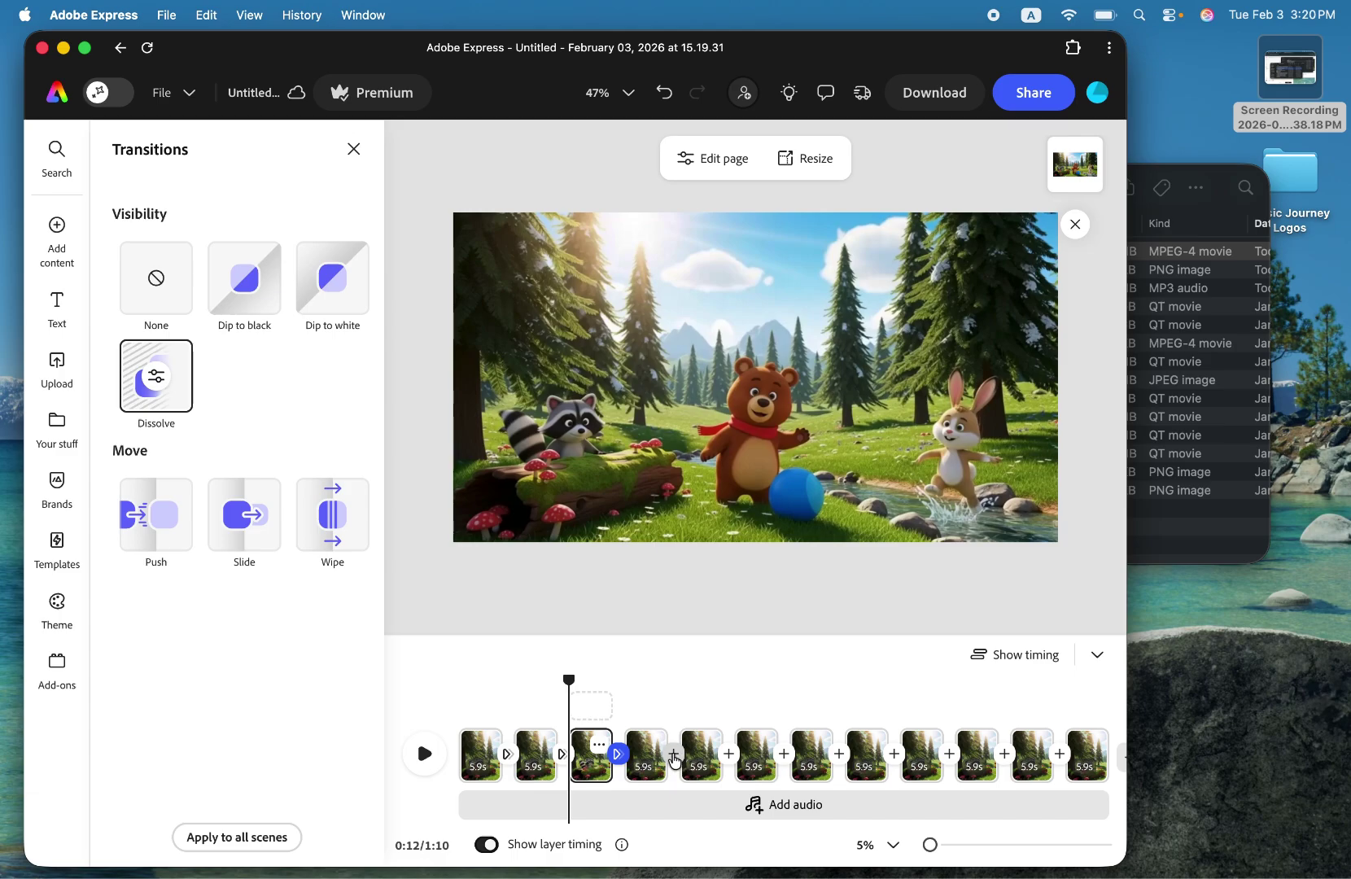
left_click(675, 761)
left_click(718, 767)
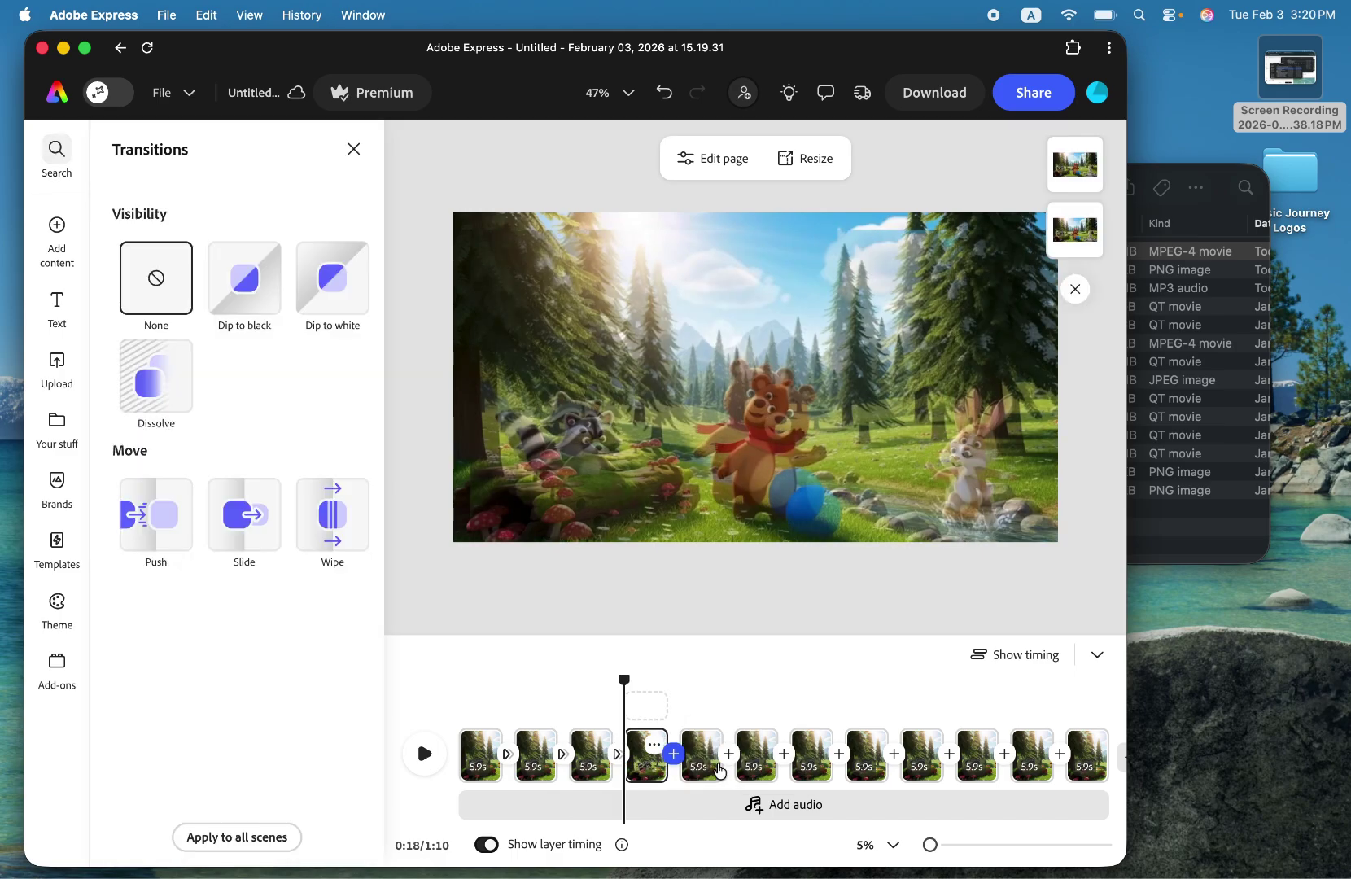
left_click(244, 276)
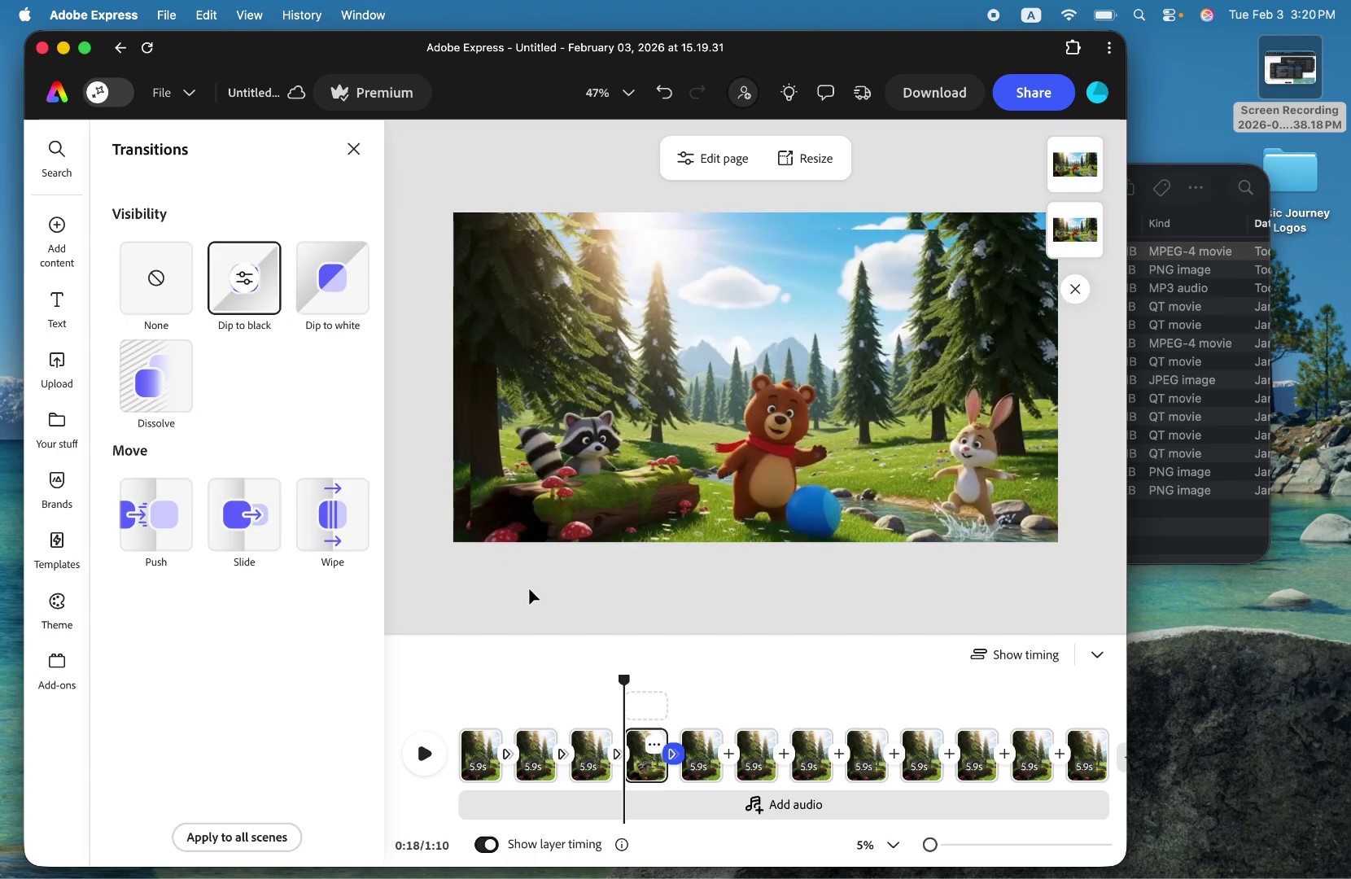
- Add a Dissolve transition between the fifth and sixth scenes and a Slide between the sixth and seventh
left_click(729, 765)
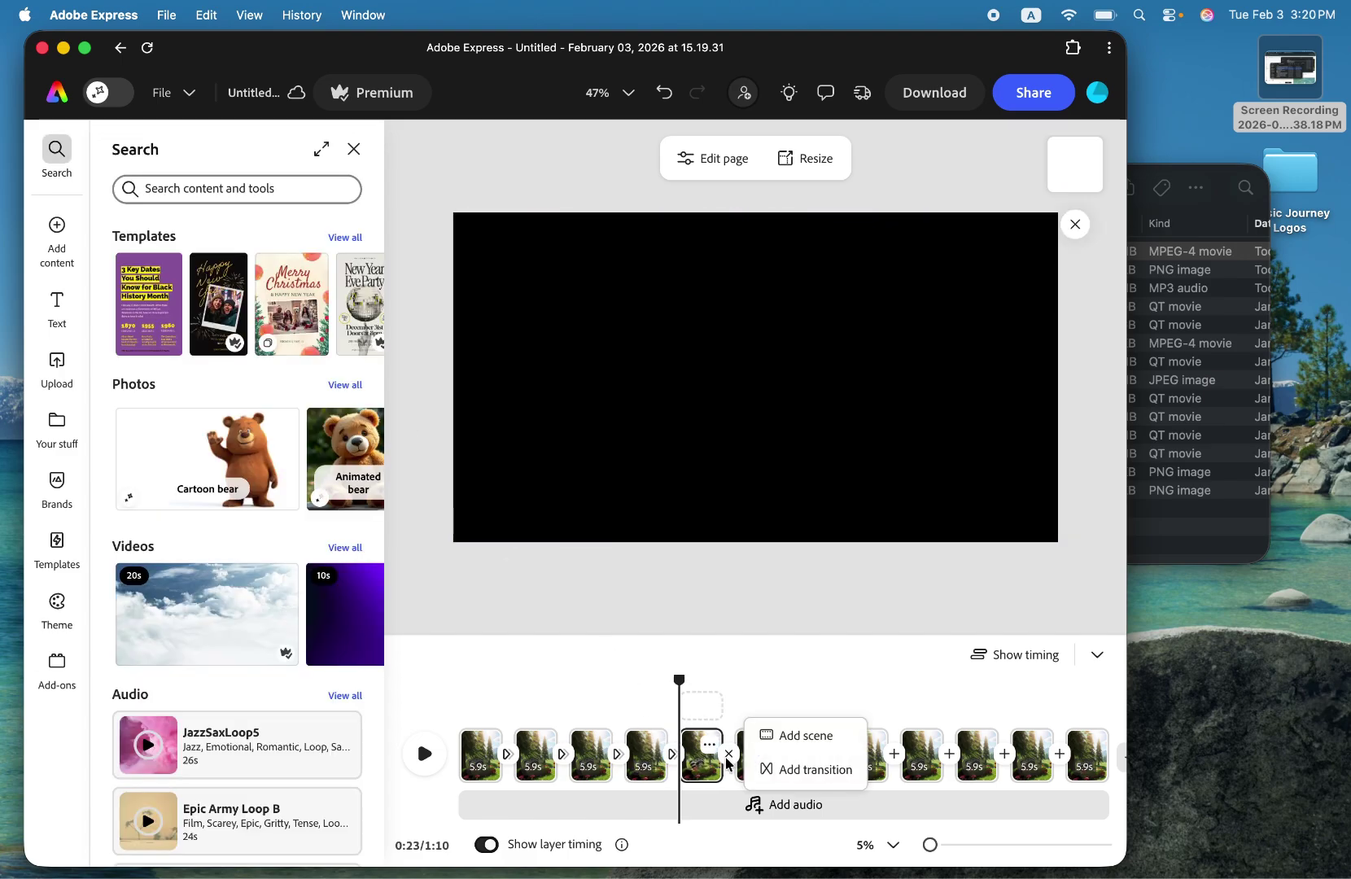
left_click(787, 771)
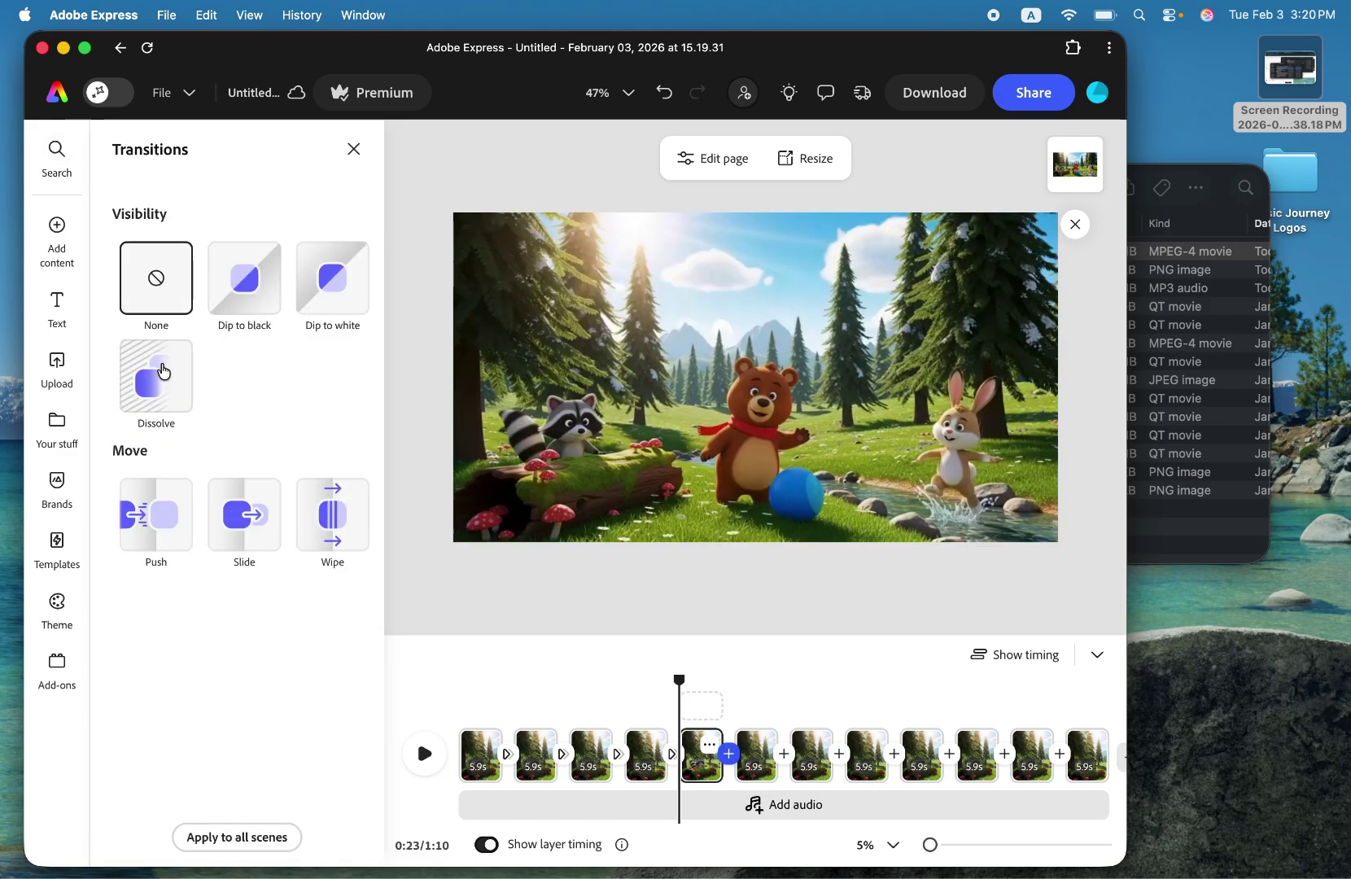
left_click(164, 371)
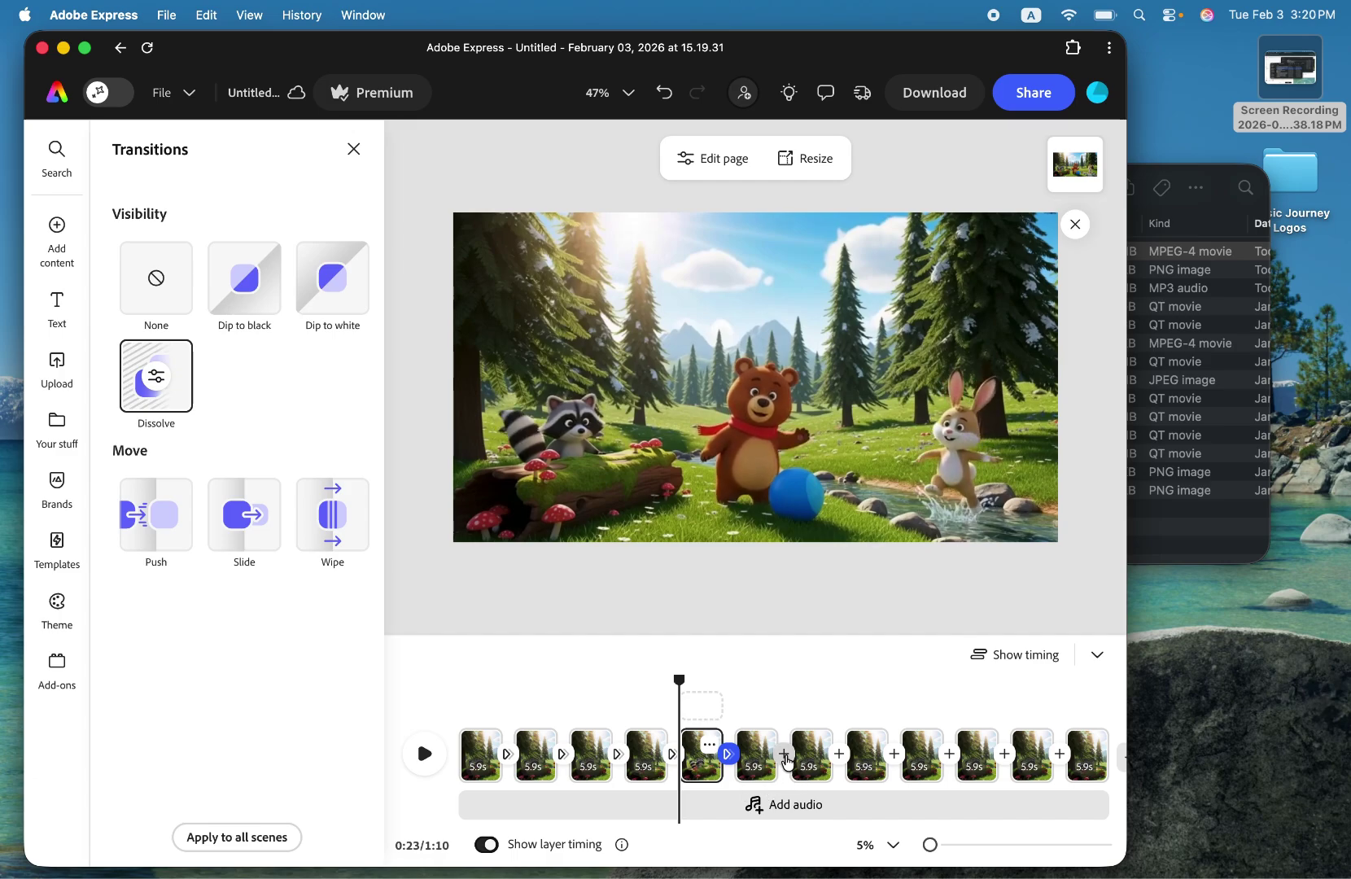
left_click(788, 763)
left_click(818, 777)
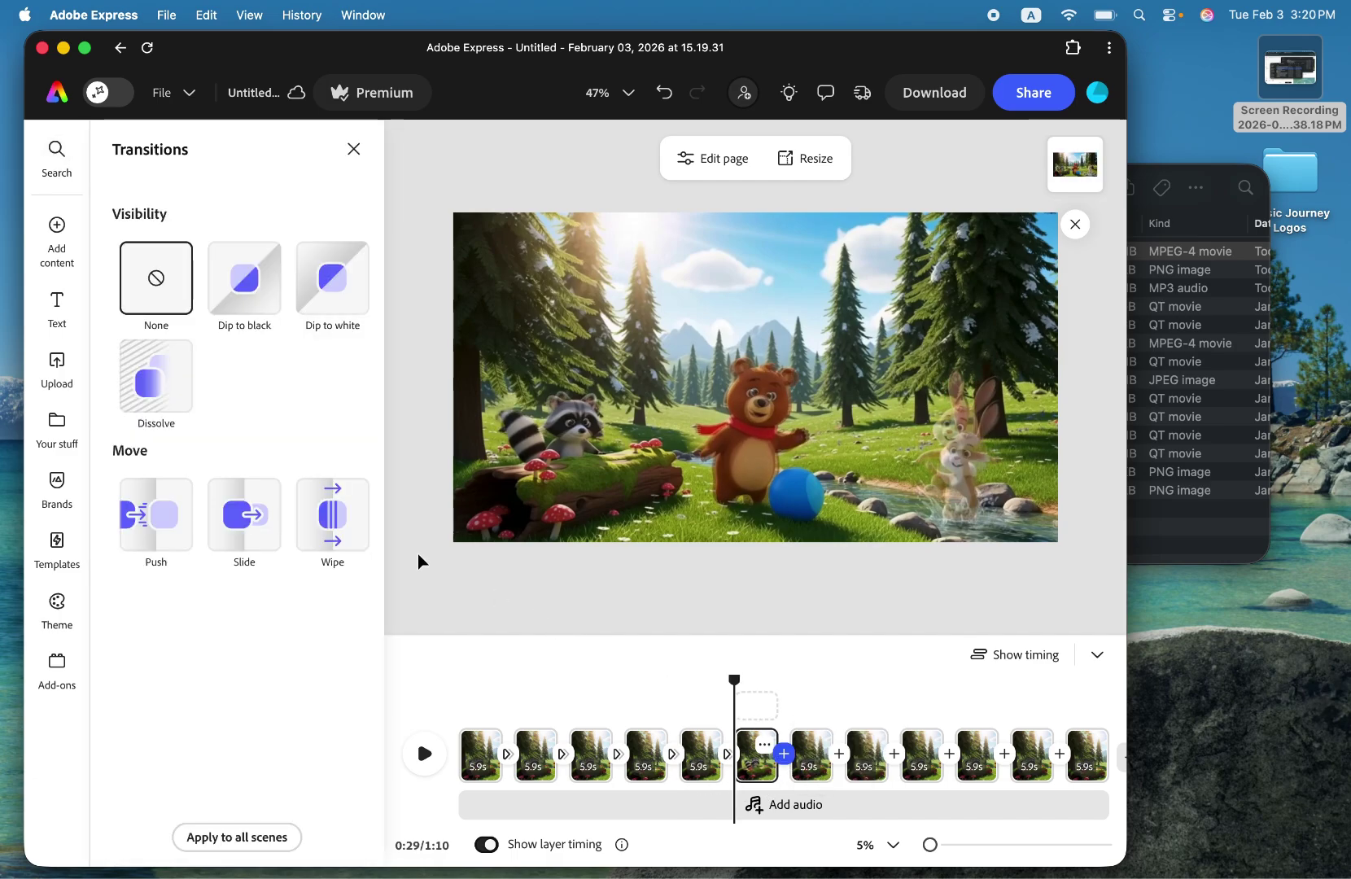
left_click(259, 506)
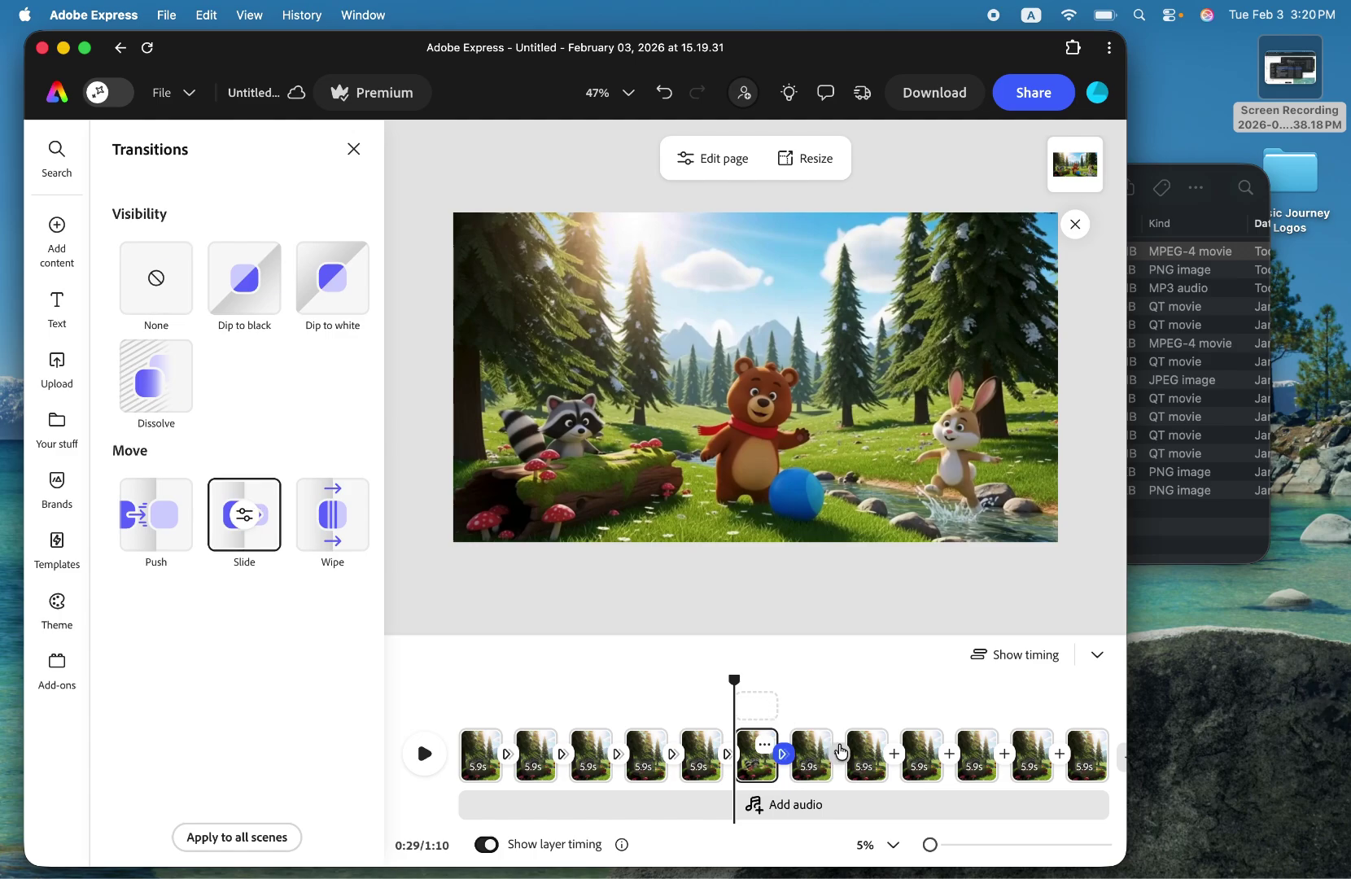
- Add a Dip to white transition between the seventh and eighth scenes and a Dip to black between the eighth and ninth
left_click(843, 759)
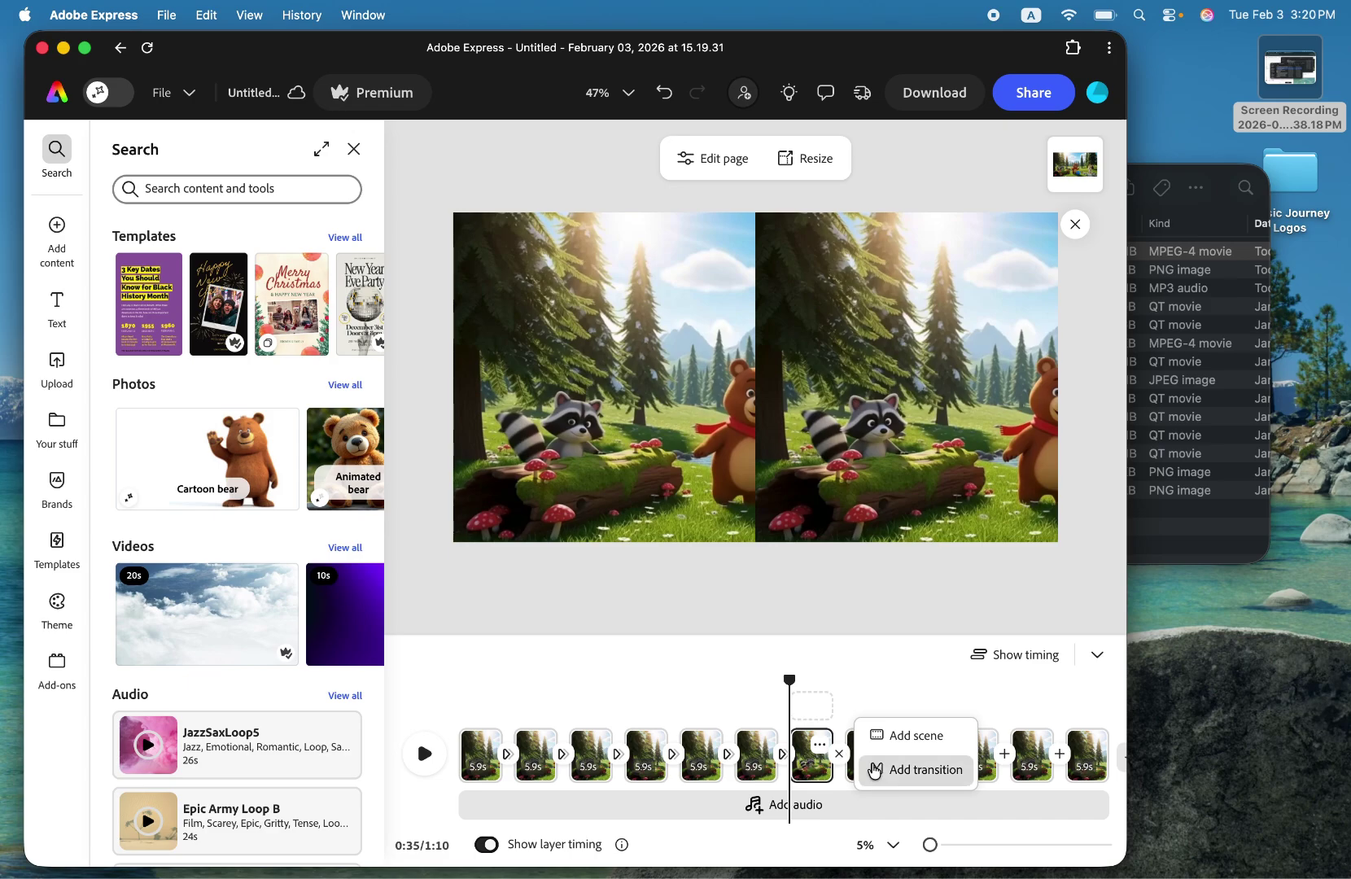
left_click(885, 773)
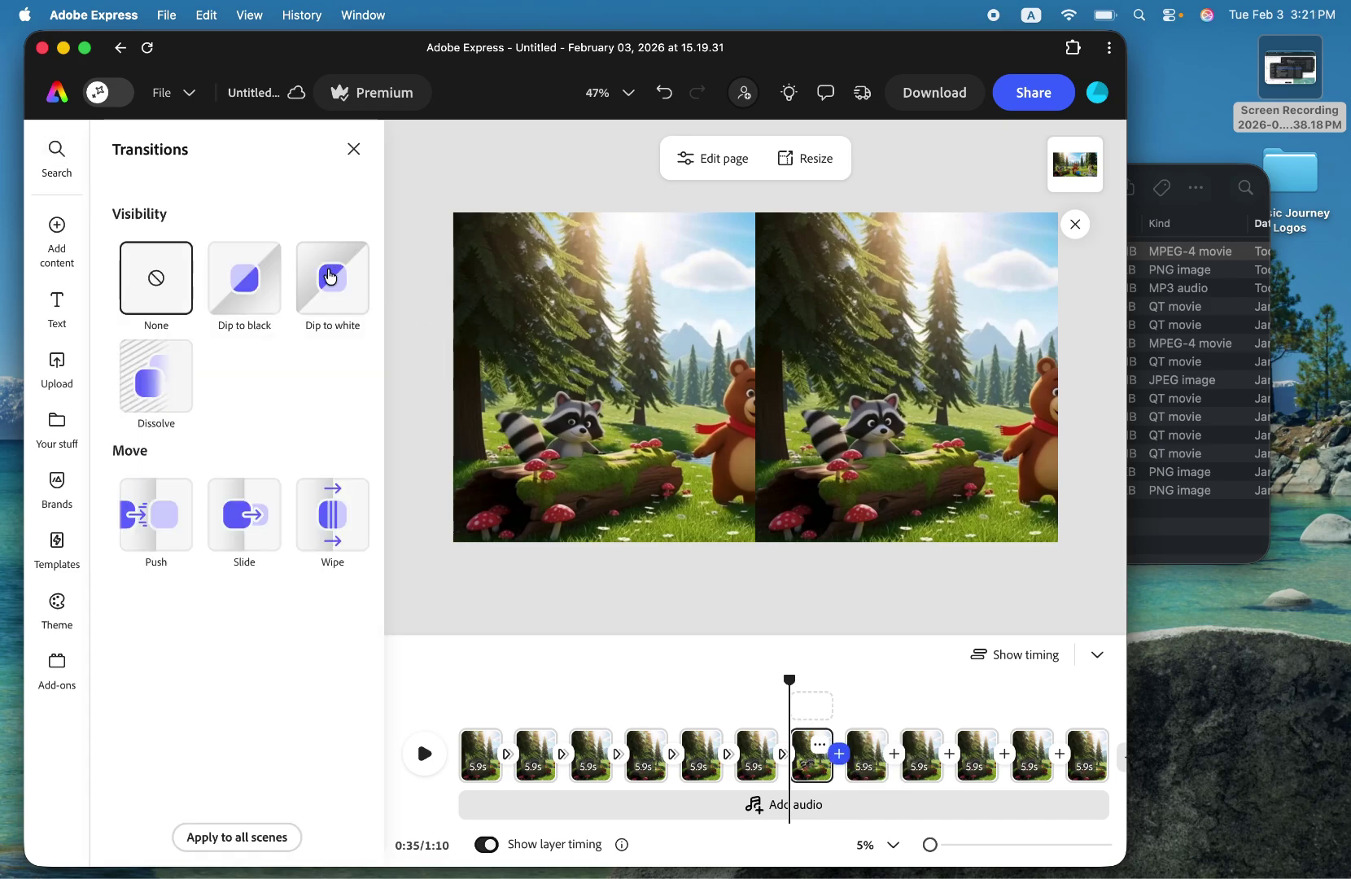
left_click(333, 277)
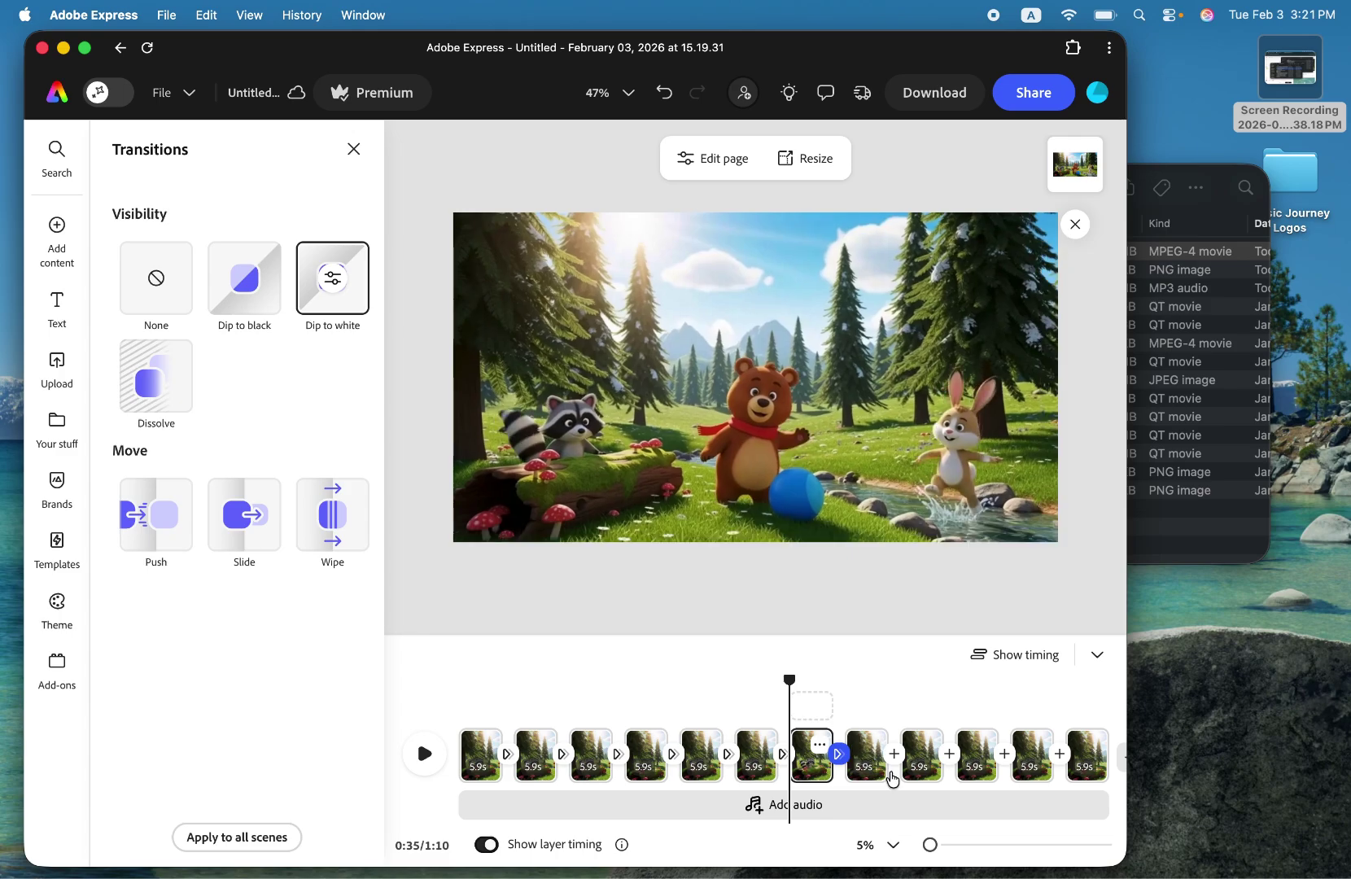
left_click(894, 754)
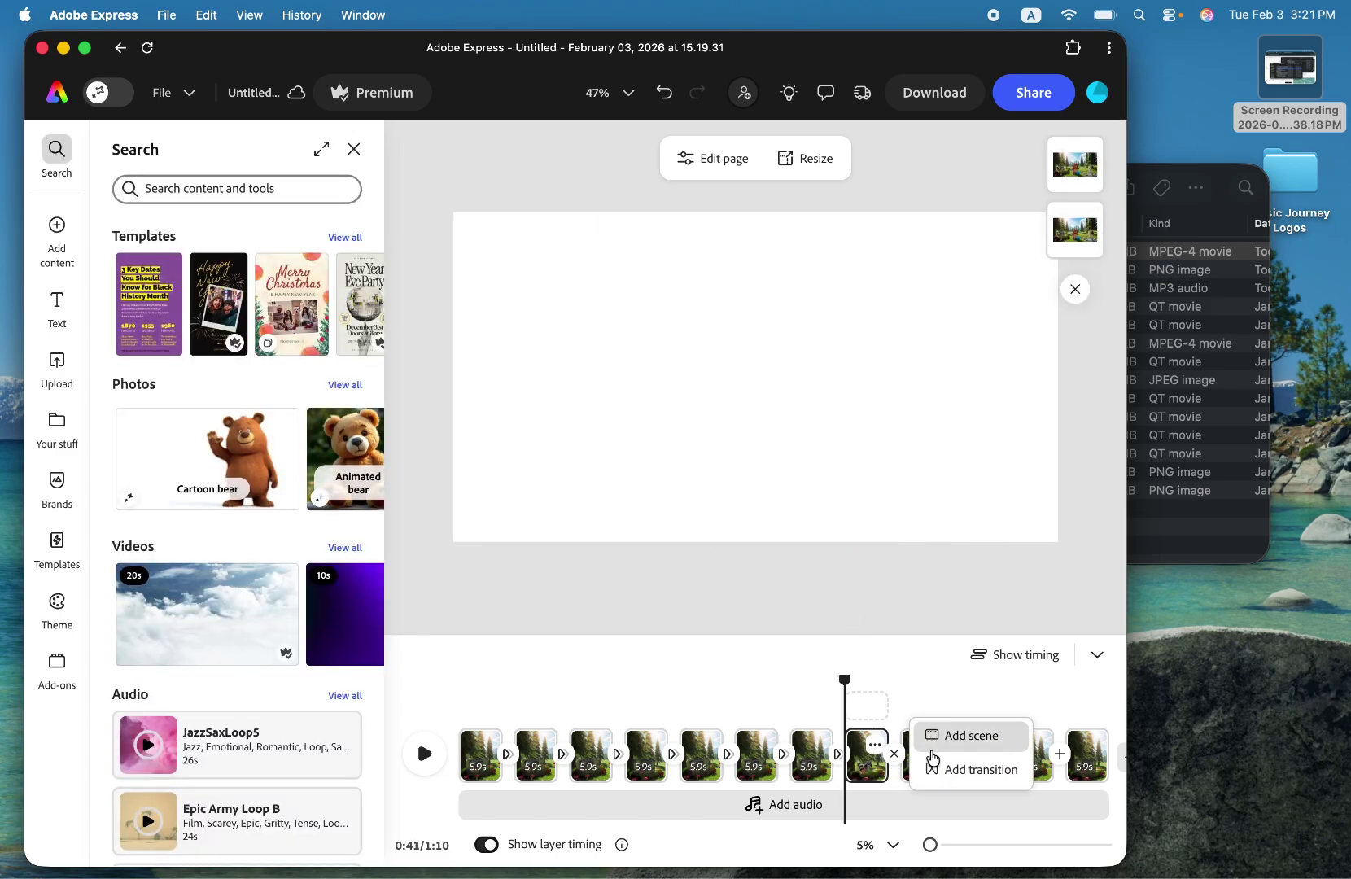
left_click(938, 767)
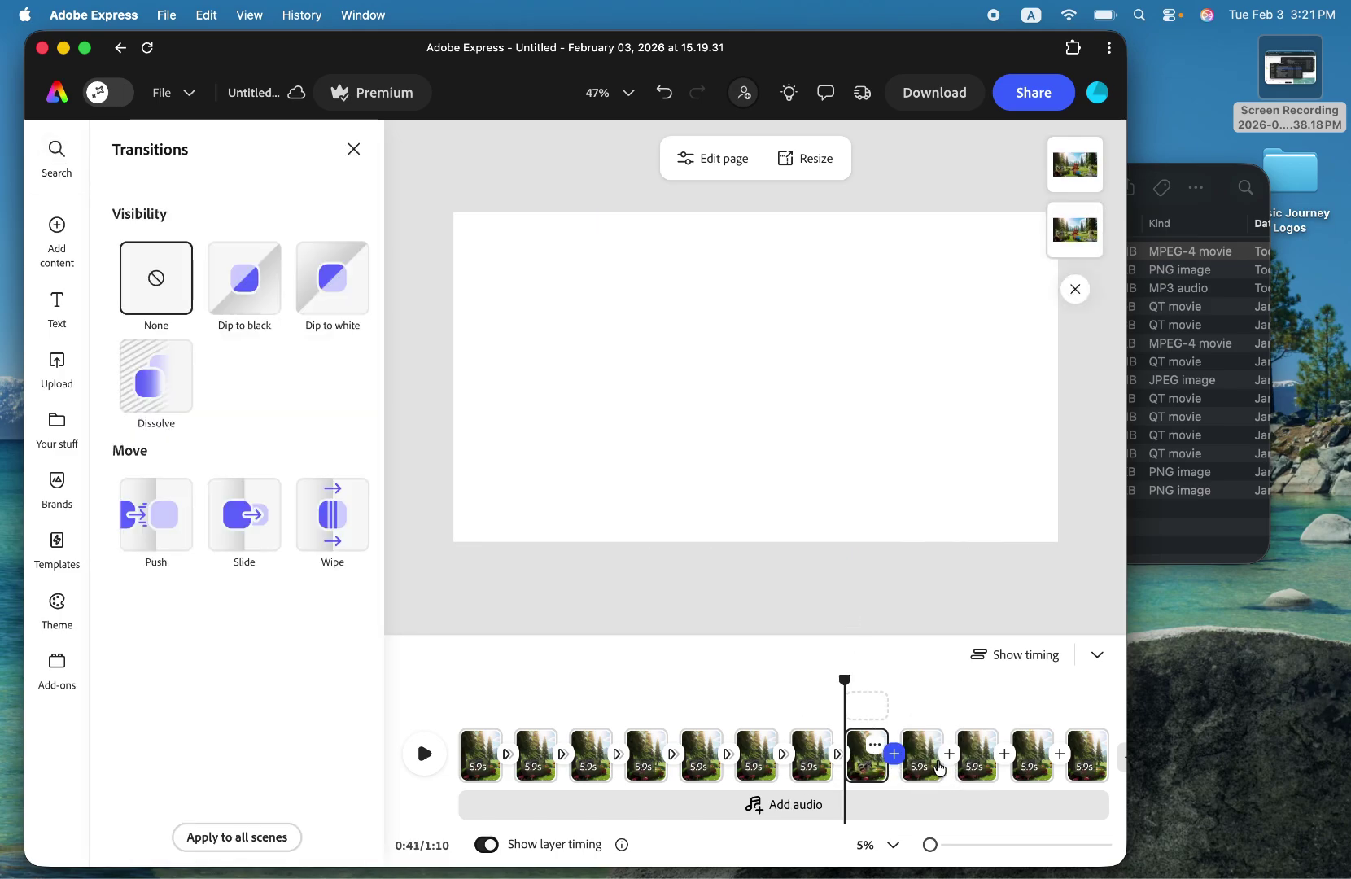
left_click(271, 309)
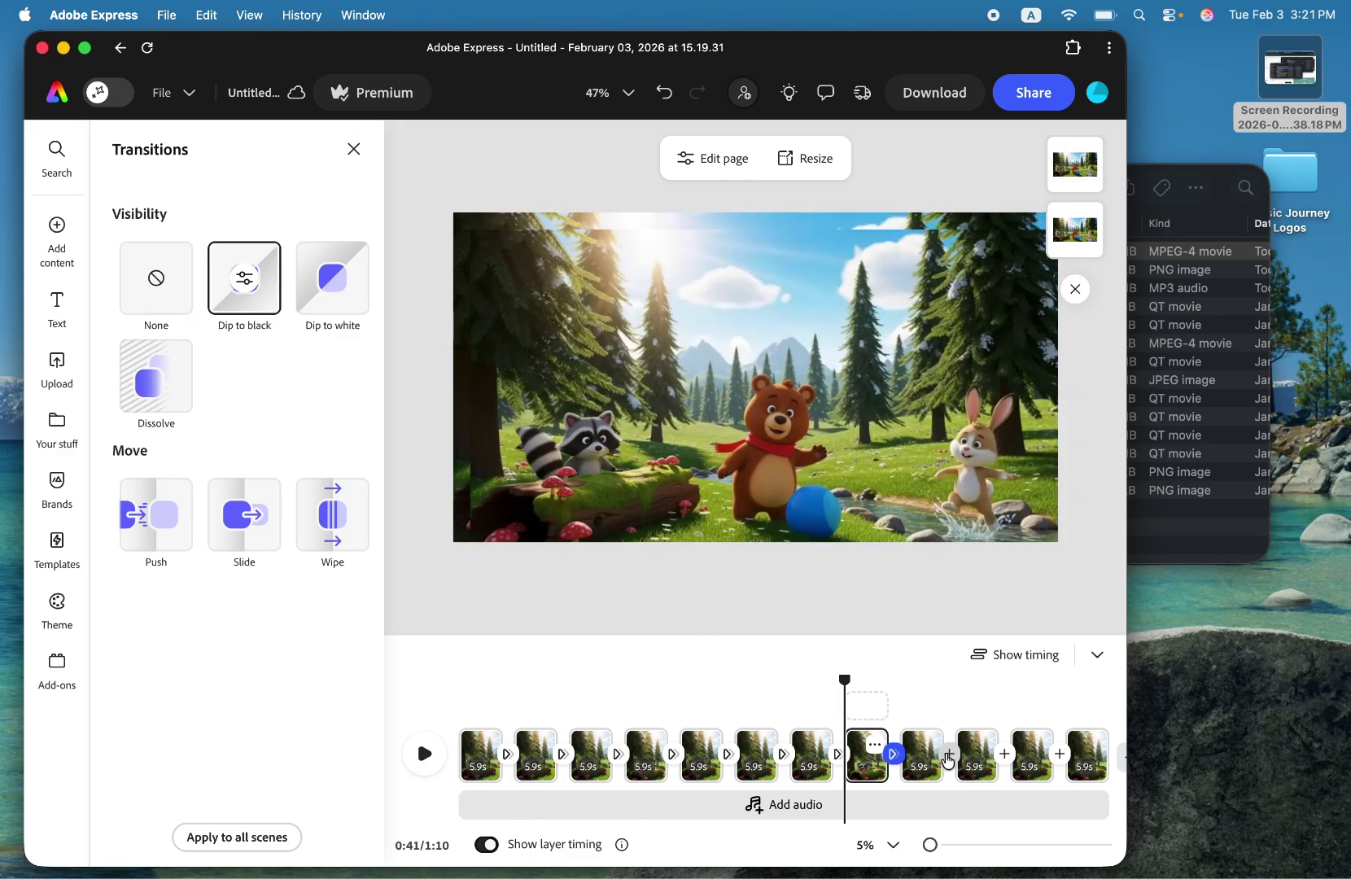
- Add a Wipe transition between the ninth and tenth scenes
left_click(949, 753)
left_click(985, 780)
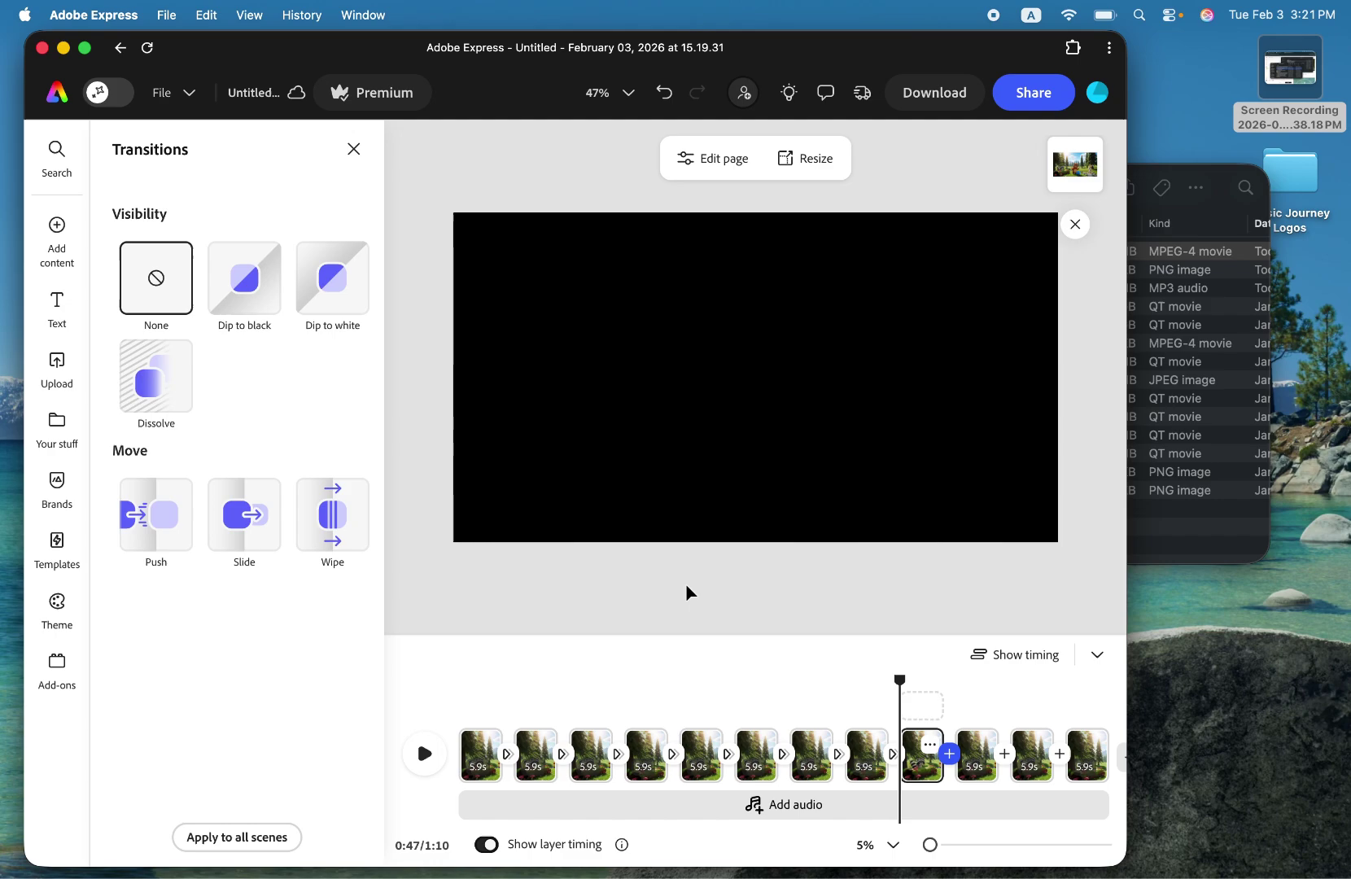
left_click(322, 522)
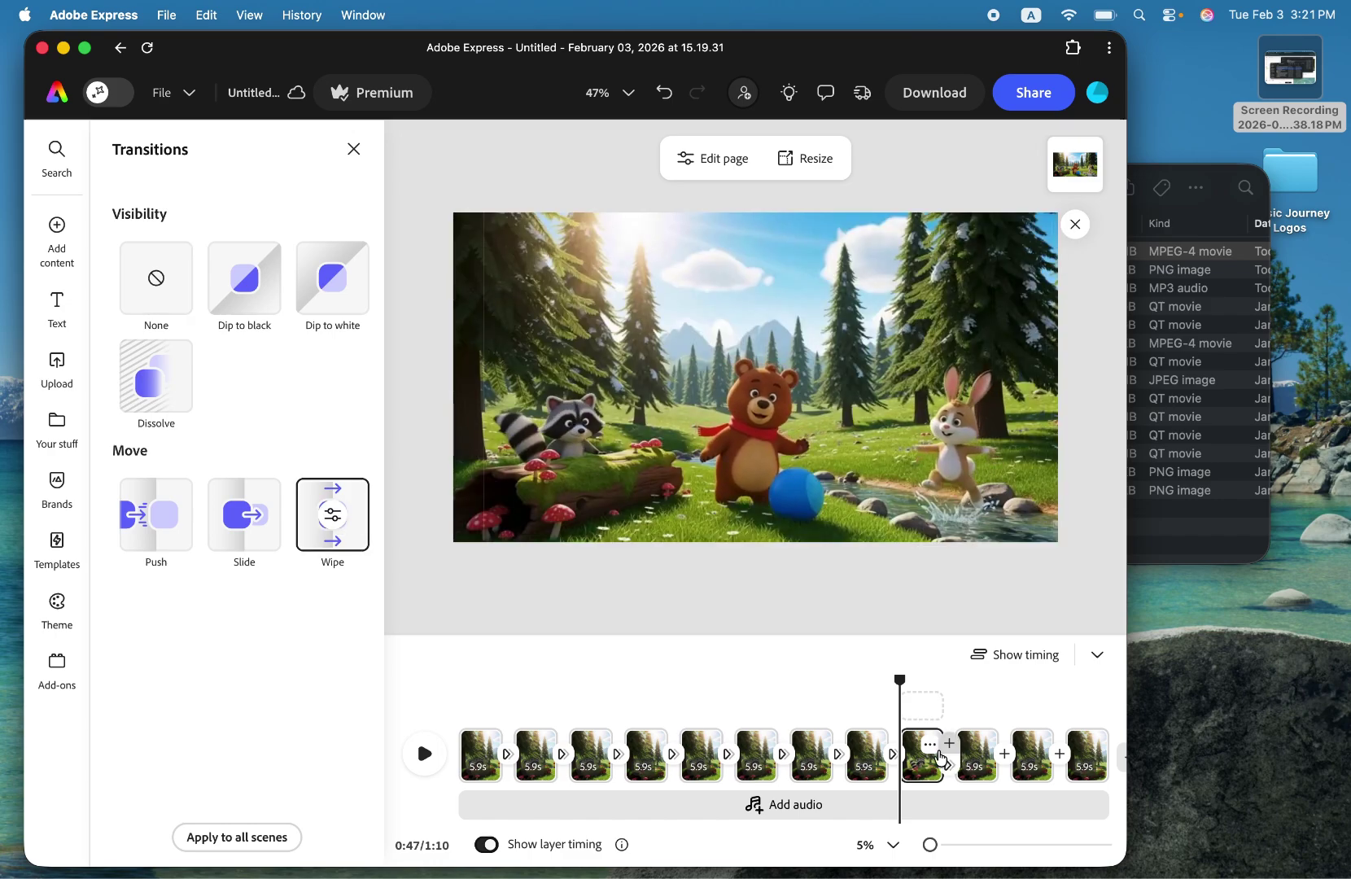
- Add Dip to black transitions between the tenth and eleventh scenes and between the eleventh and twelfth scenes
left_click(1007, 753)
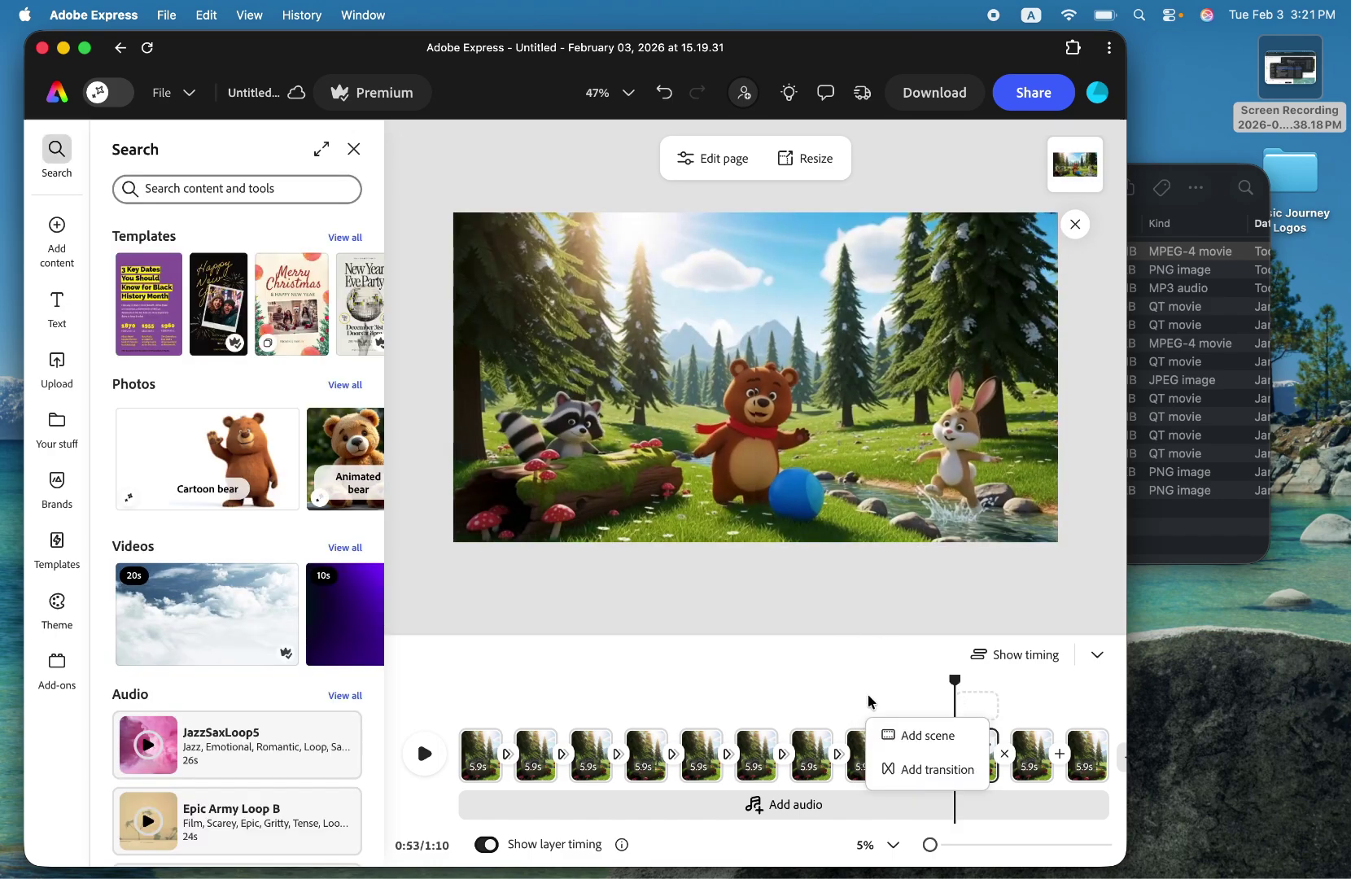
left_click(936, 767)
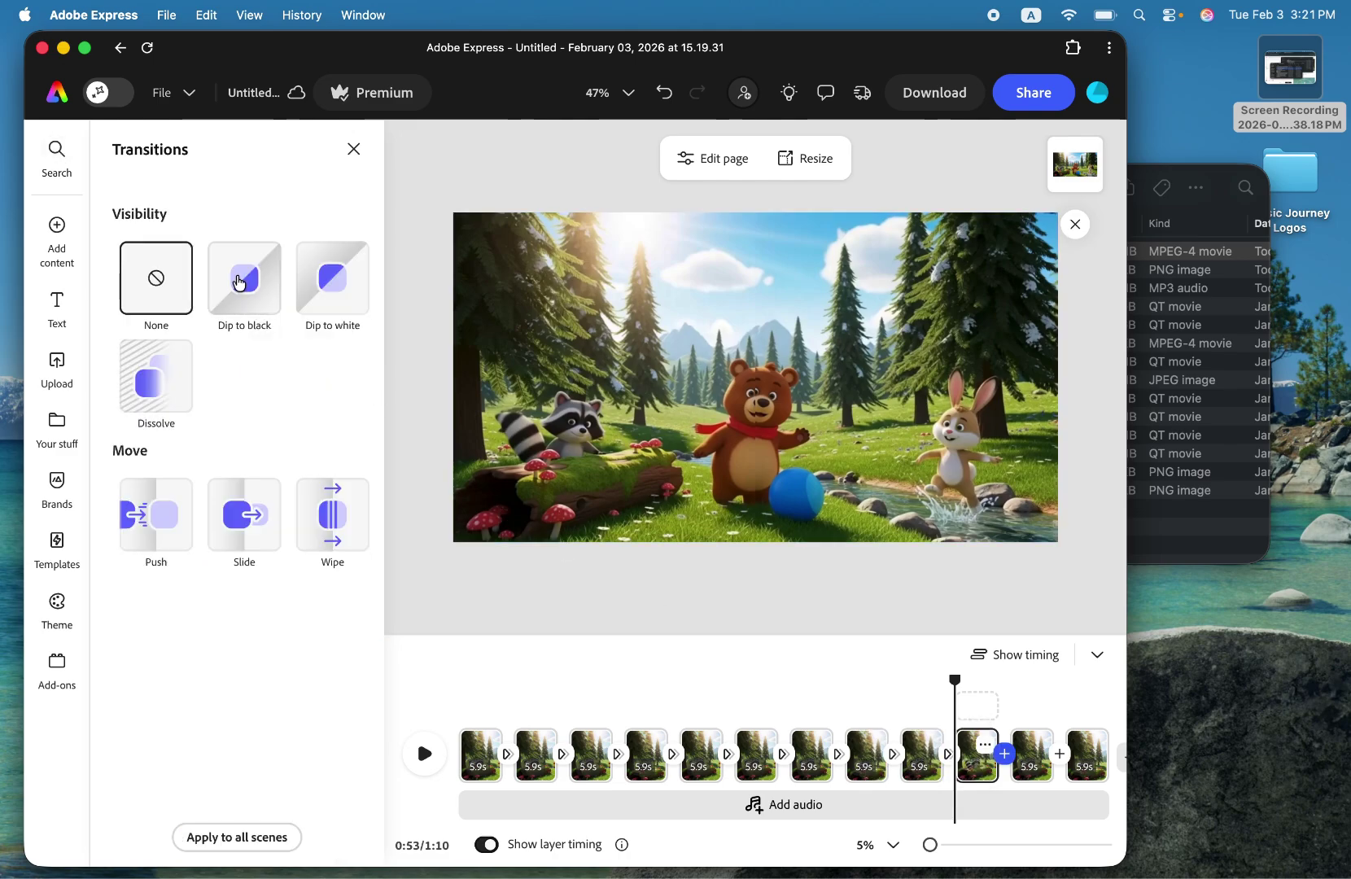
left_click(245, 278)
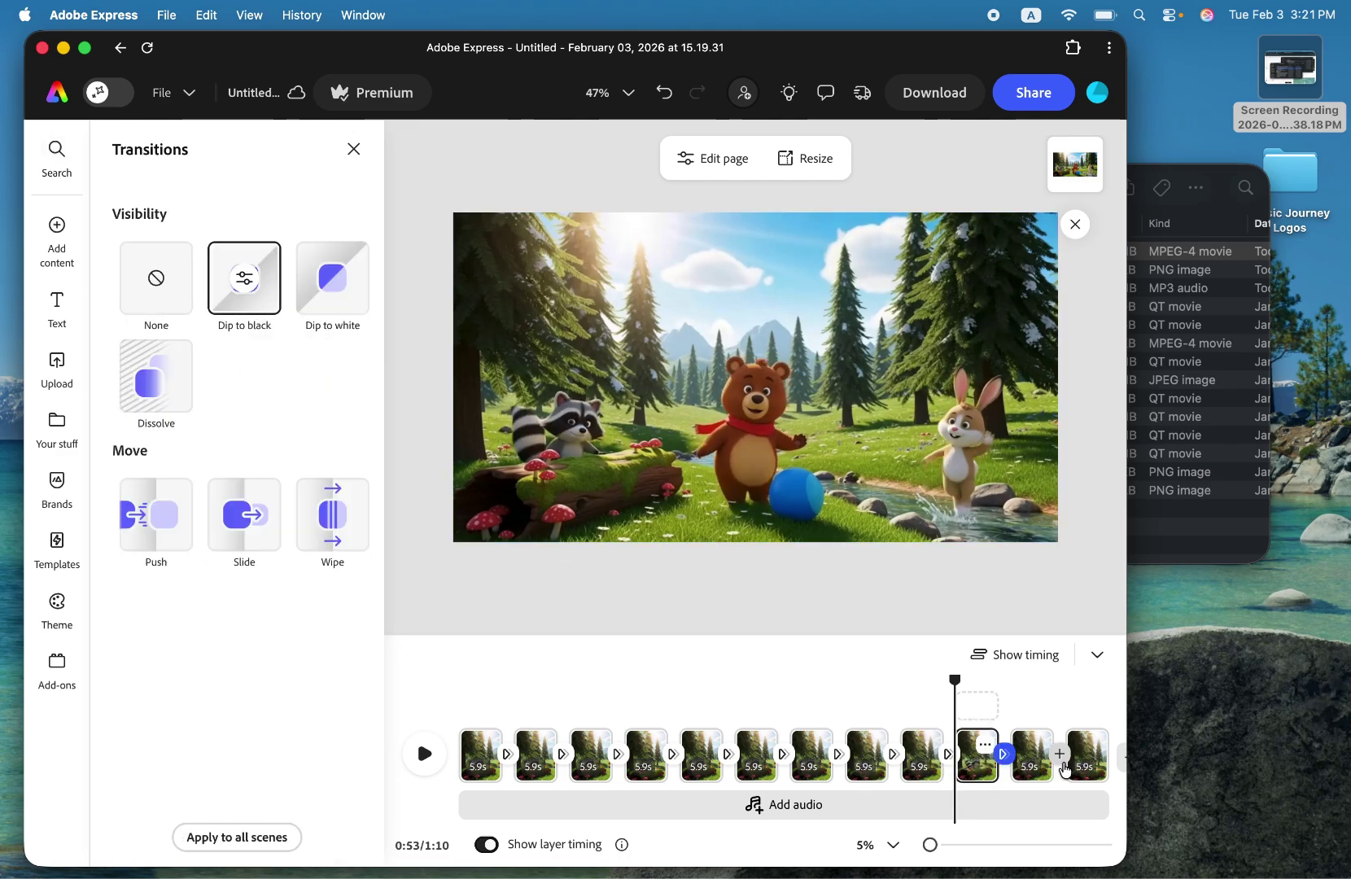
left_click(1059, 755)
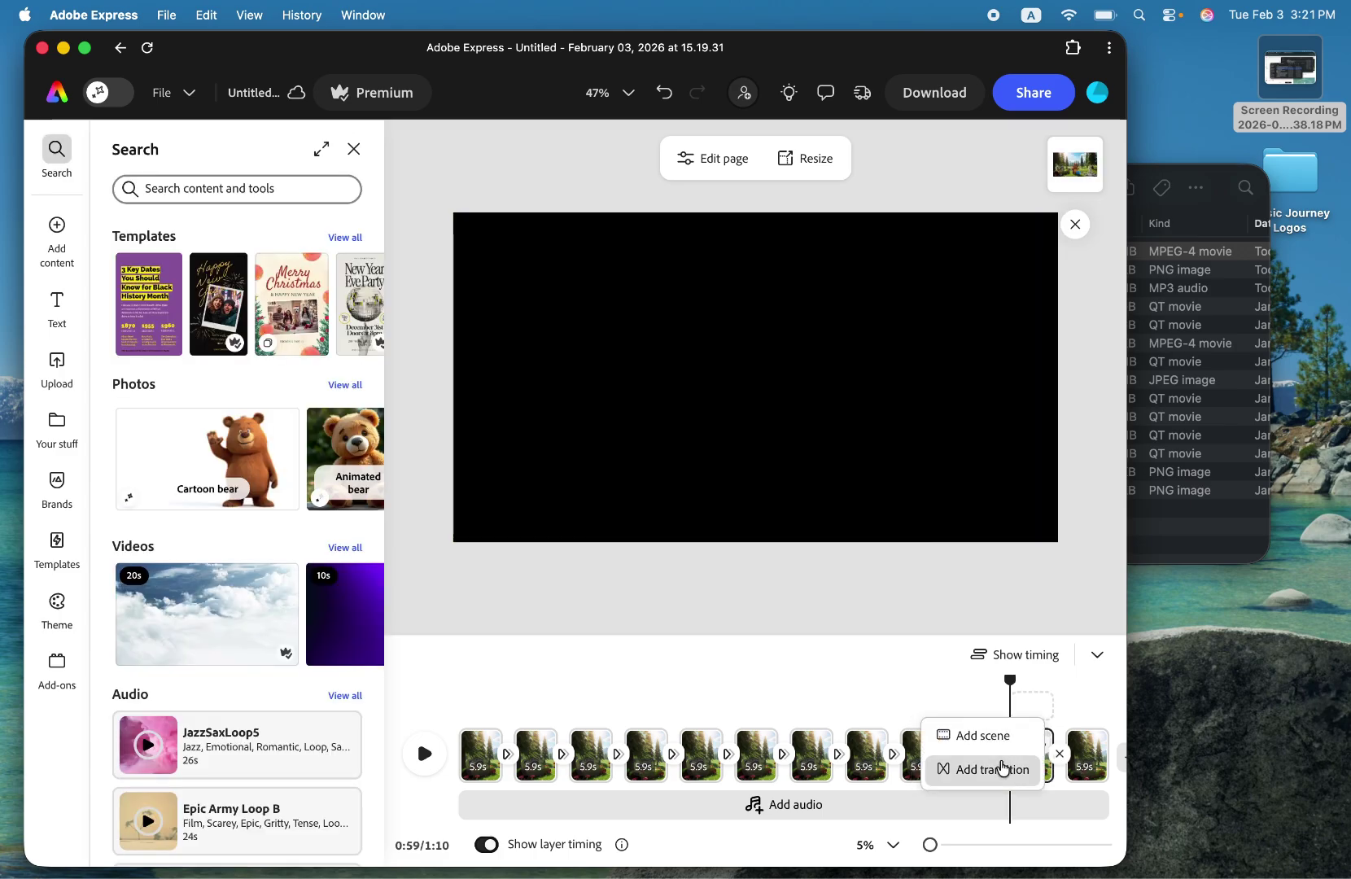
left_click(1000, 768)
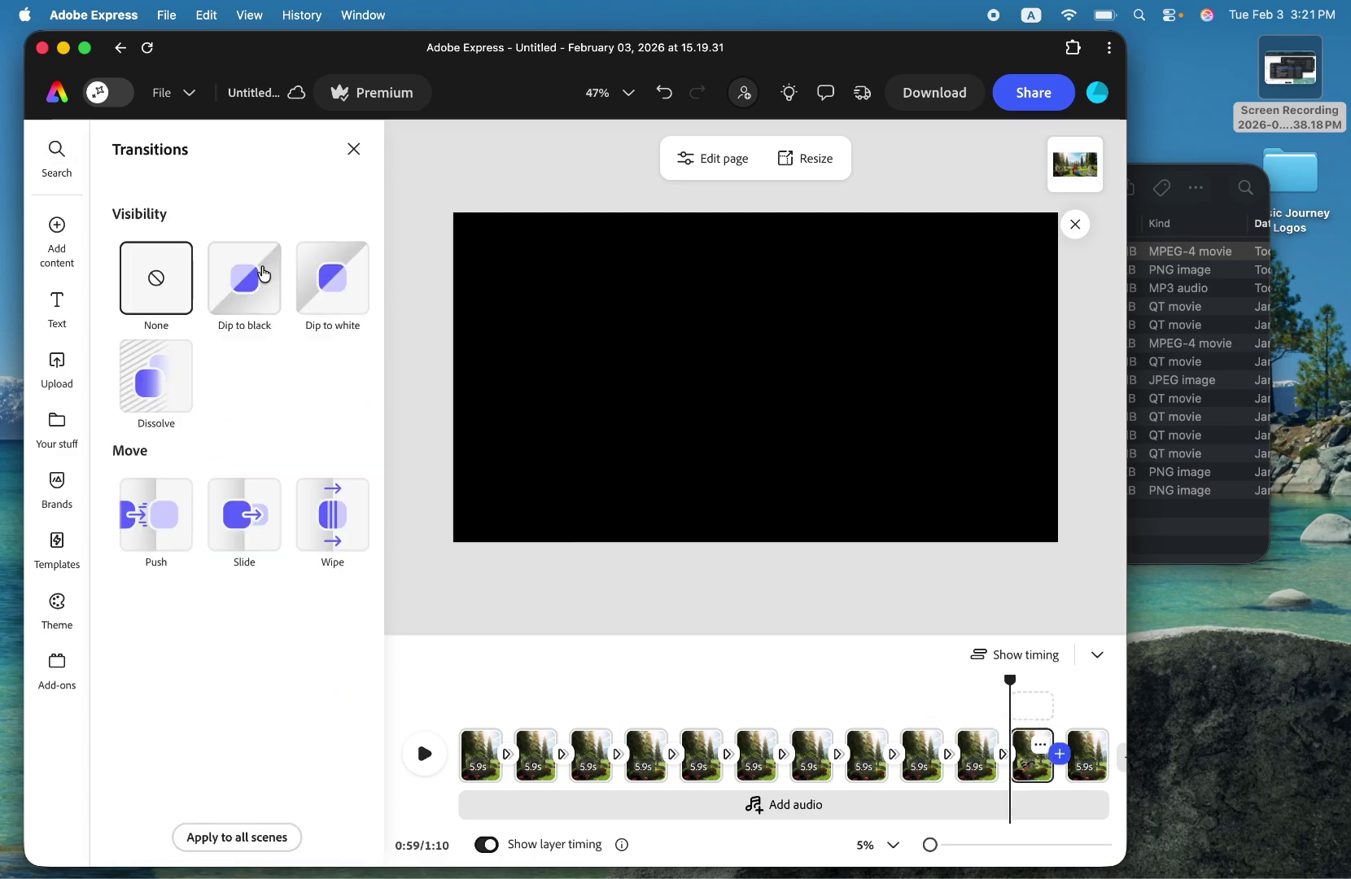
left_click(262, 276)
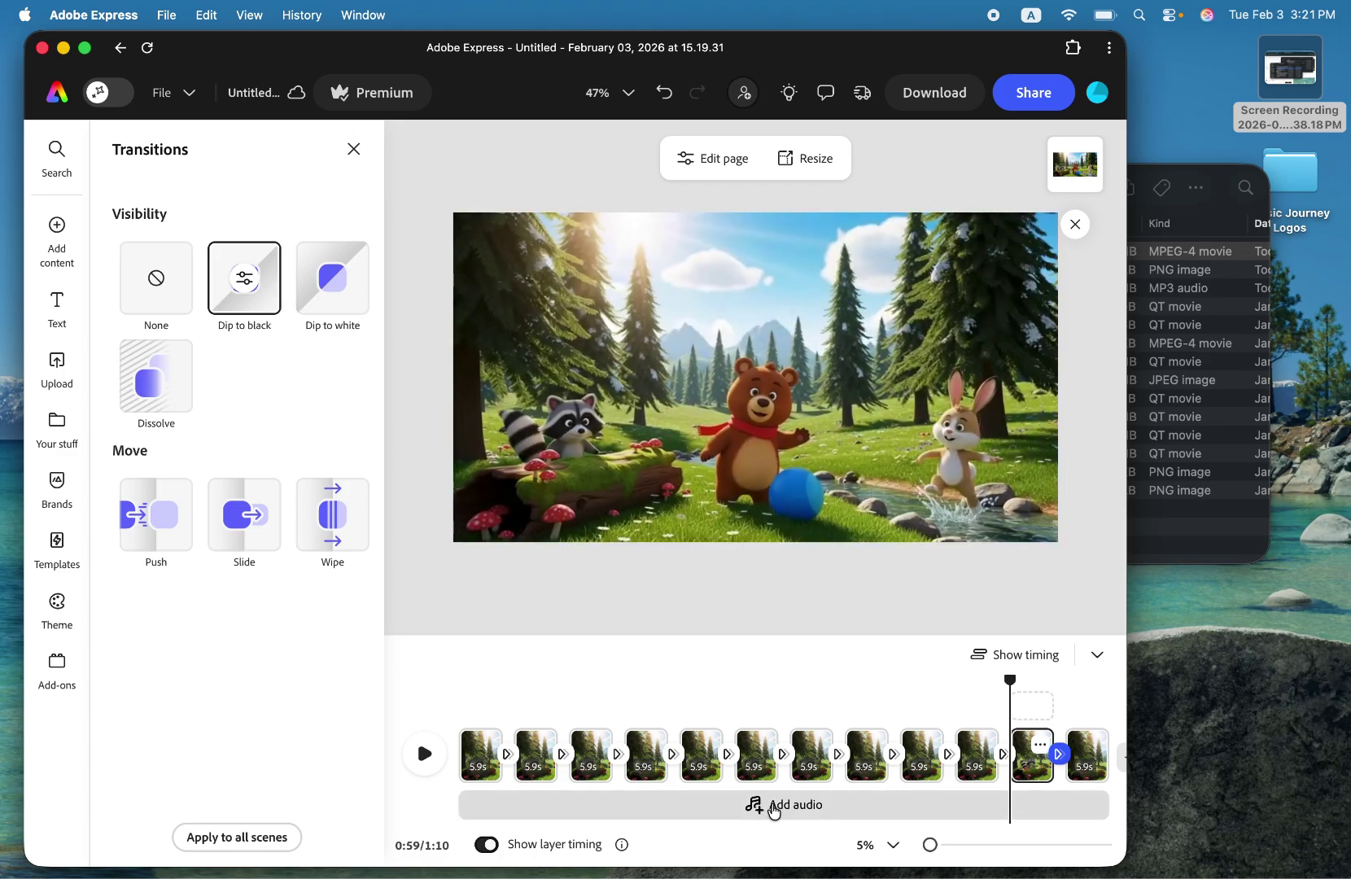
- Upload the Video song"Hello, New Day".mp3 file from the Downloads folder as the timeline's audio track
left_click(774, 807)
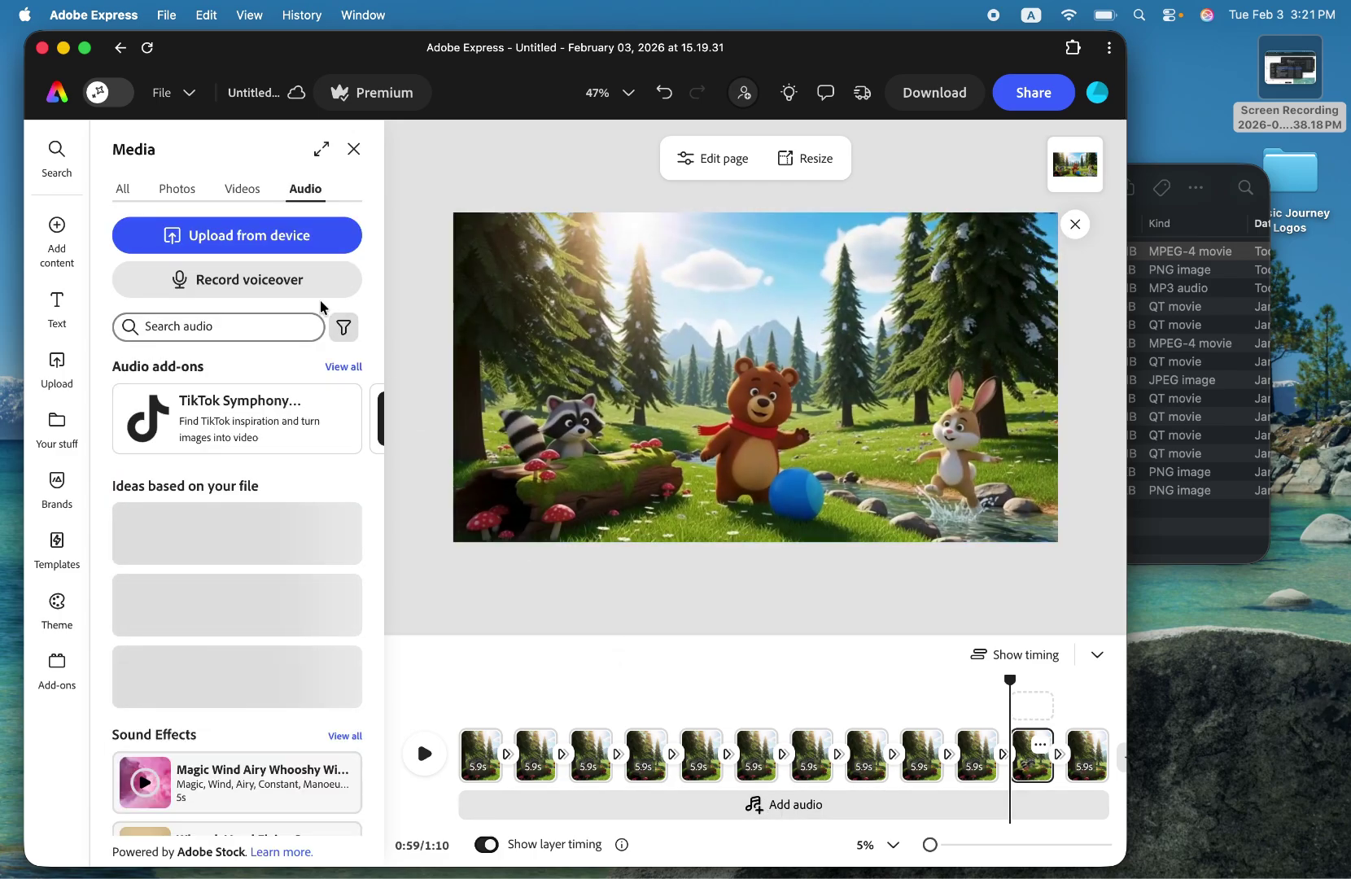
left_click(236, 235)
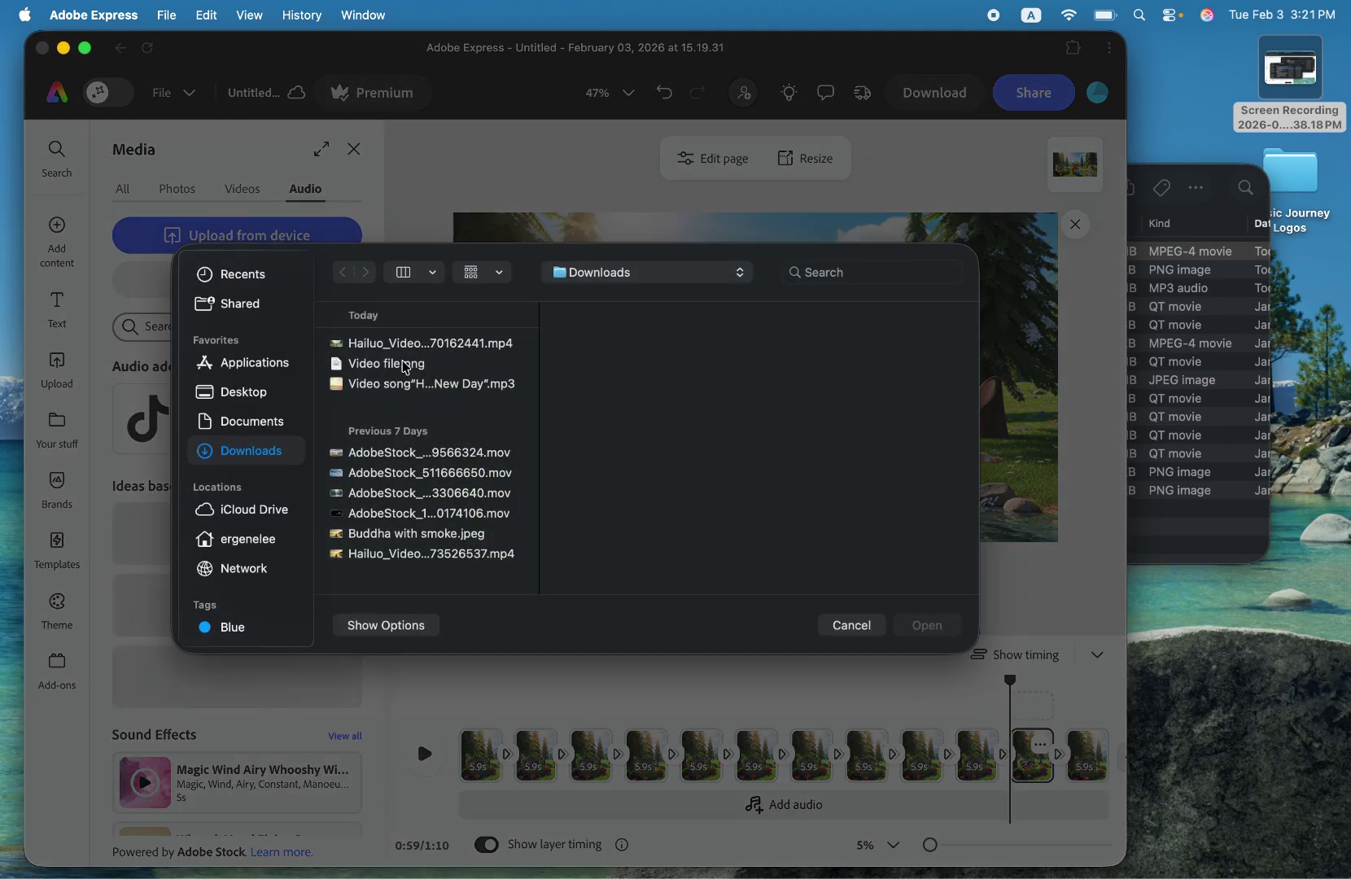
left_click(439, 386)
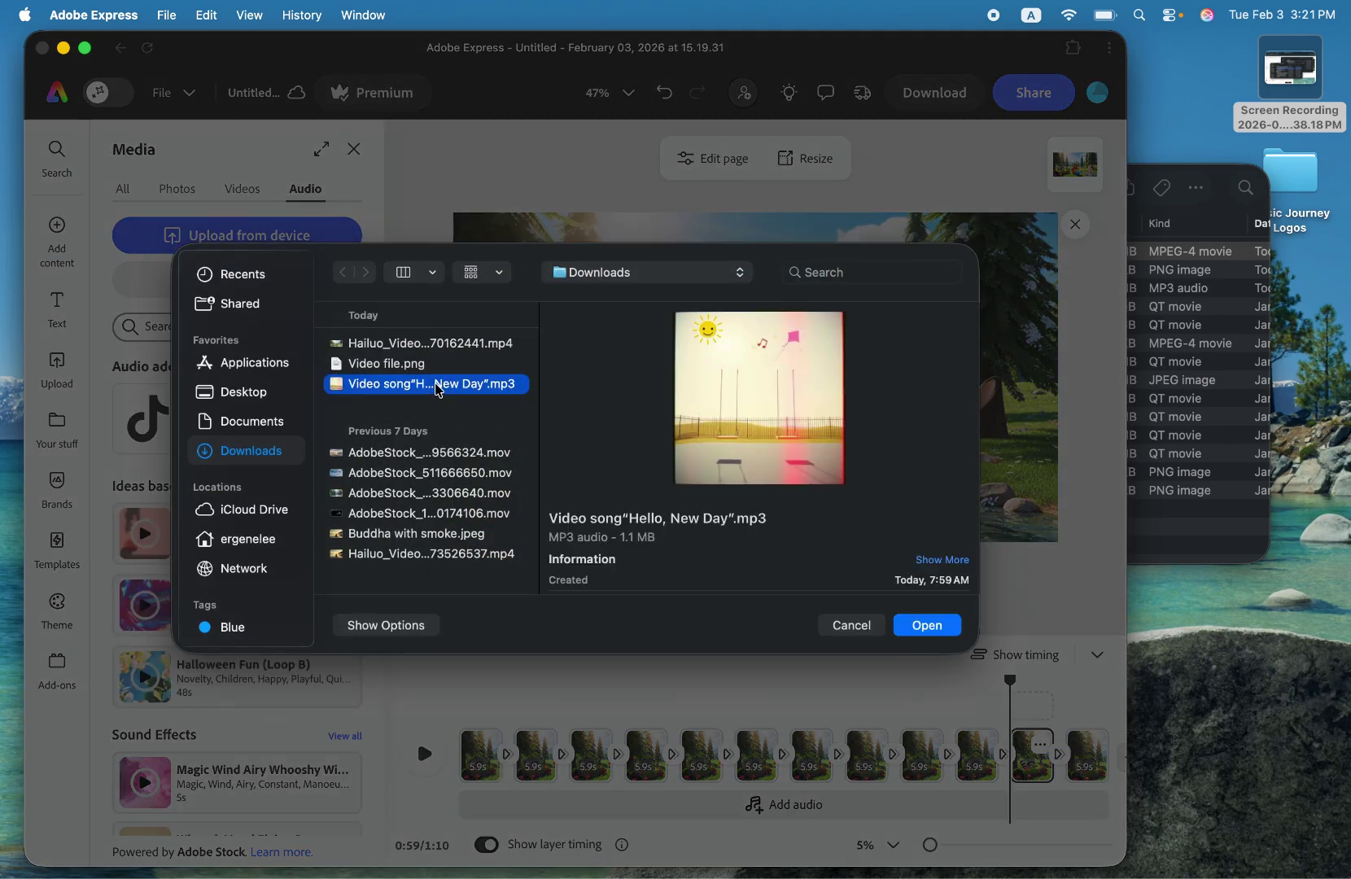
left_click(915, 636)
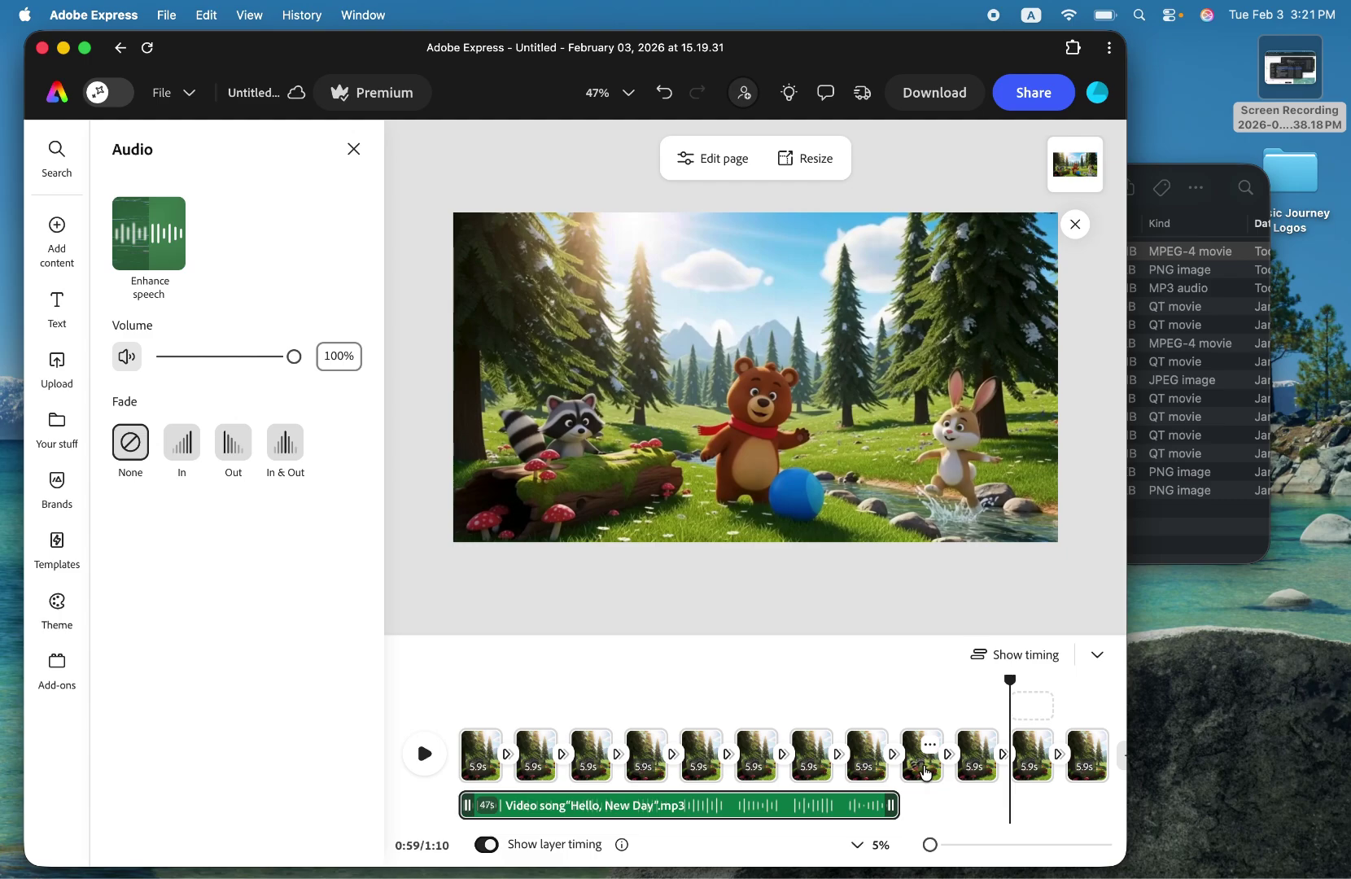
- Delete the last three scenes, from the tenth to the twelfth, that run past the end of the song
left_click(981, 774)
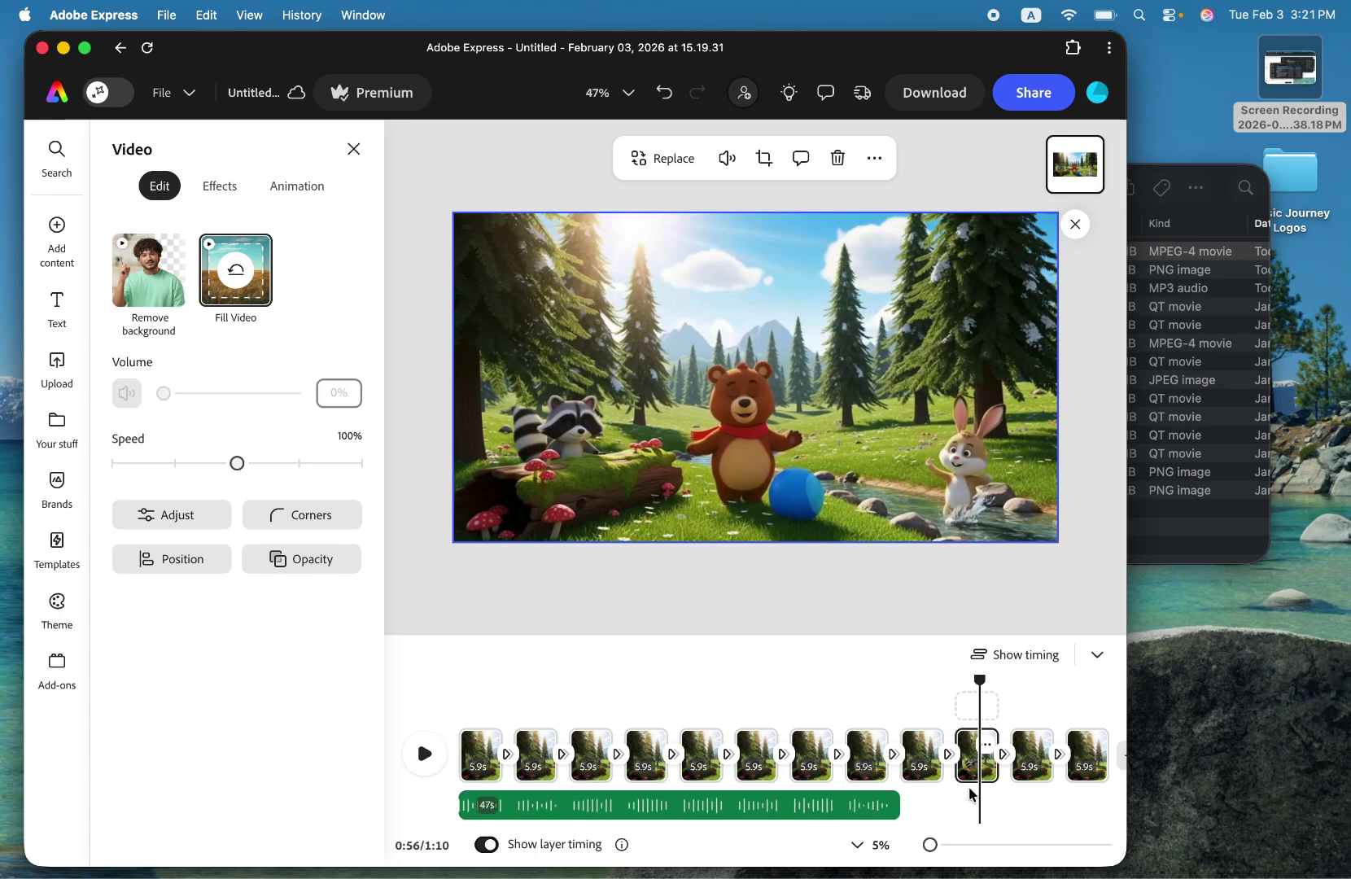
left_click(1086, 757)
key("Delete")
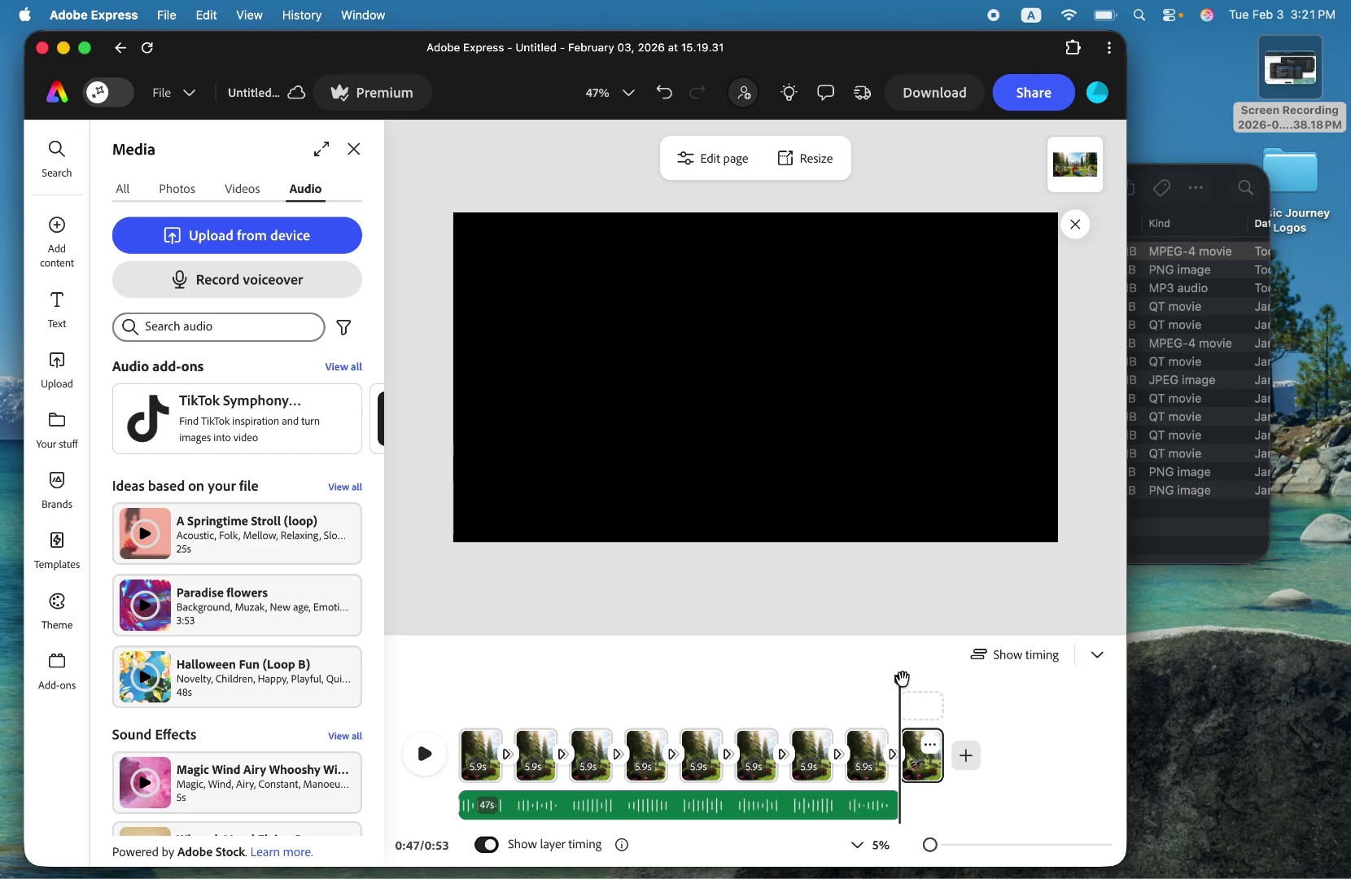
- Play the video with its song from the start of the timeline and pause it after the audio ends
left_click_drag(902, 678, 352, 655)
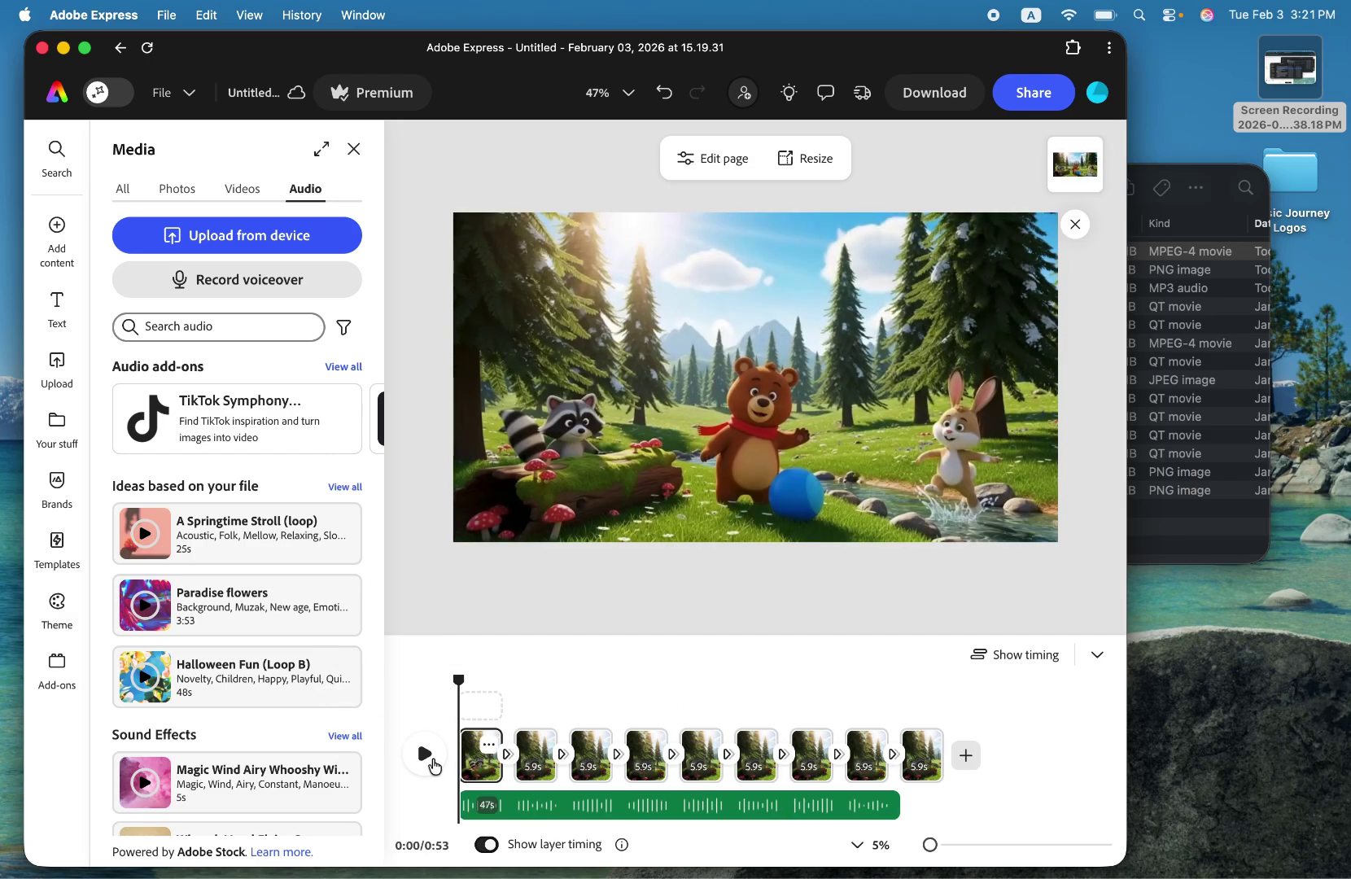
left_click(424, 755)
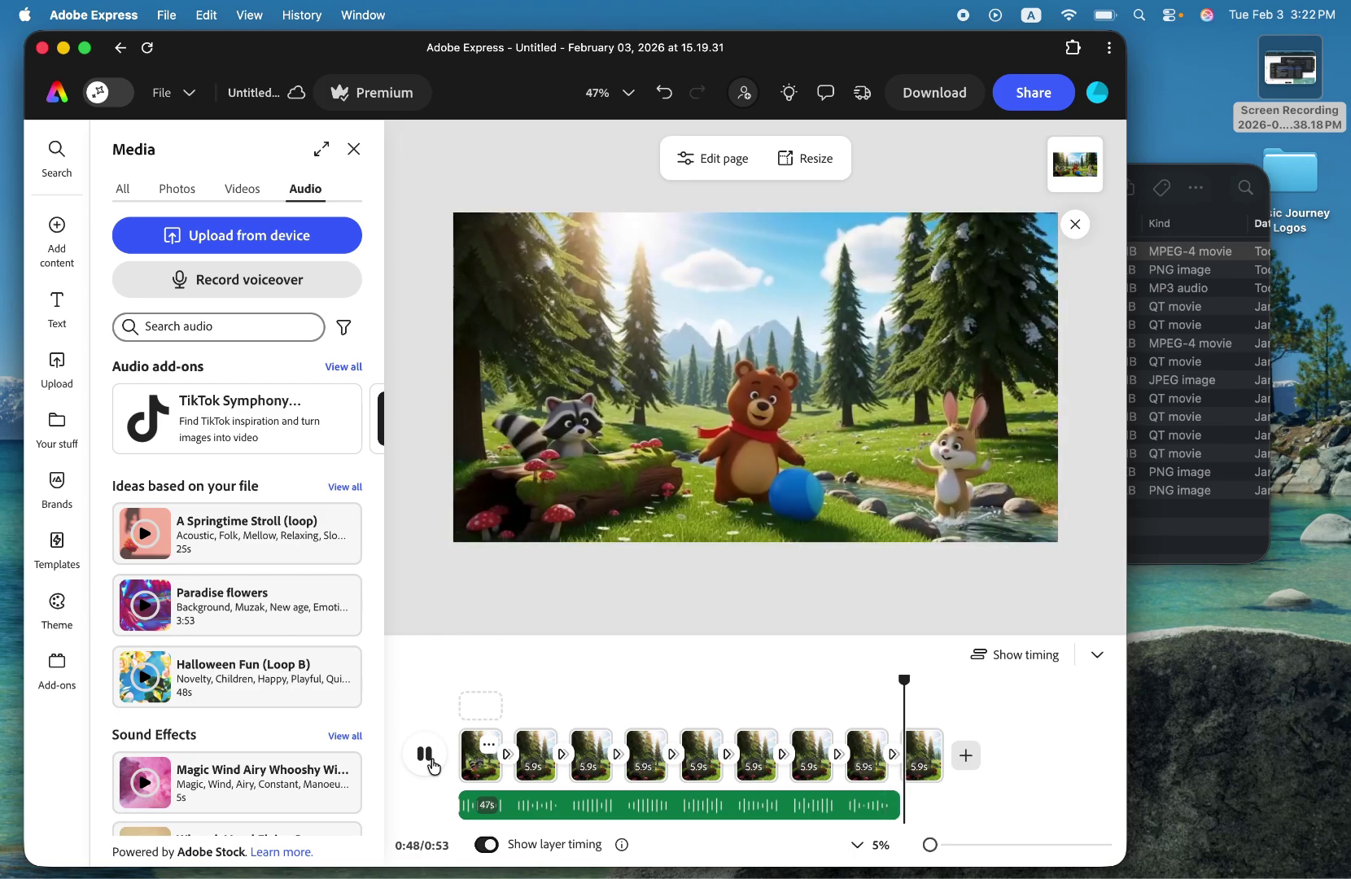
left_click(432, 763)
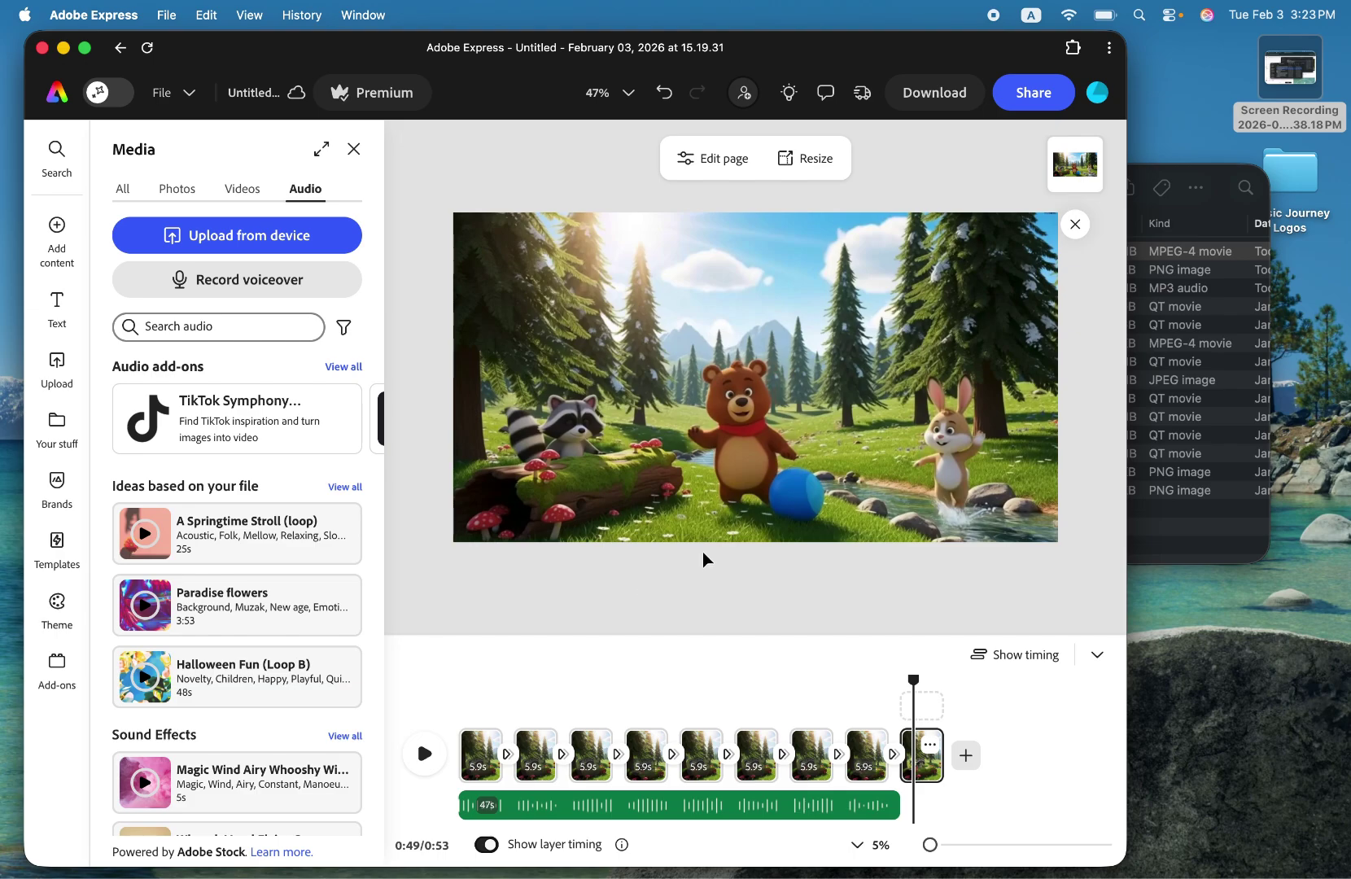
- Download the finished video as an MP4 file at 1080p resolution
left_click(938, 93)
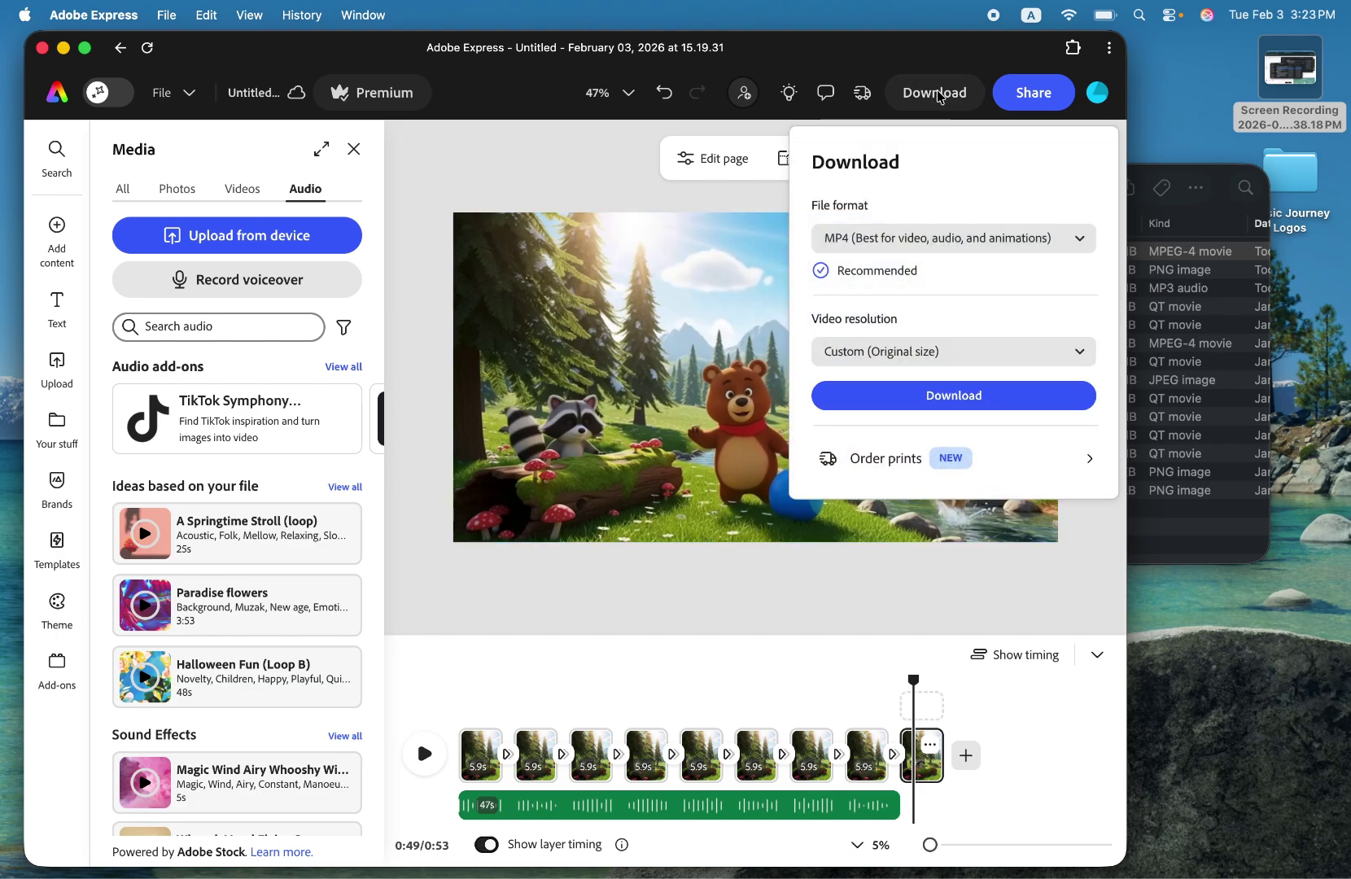
left_click(895, 353)
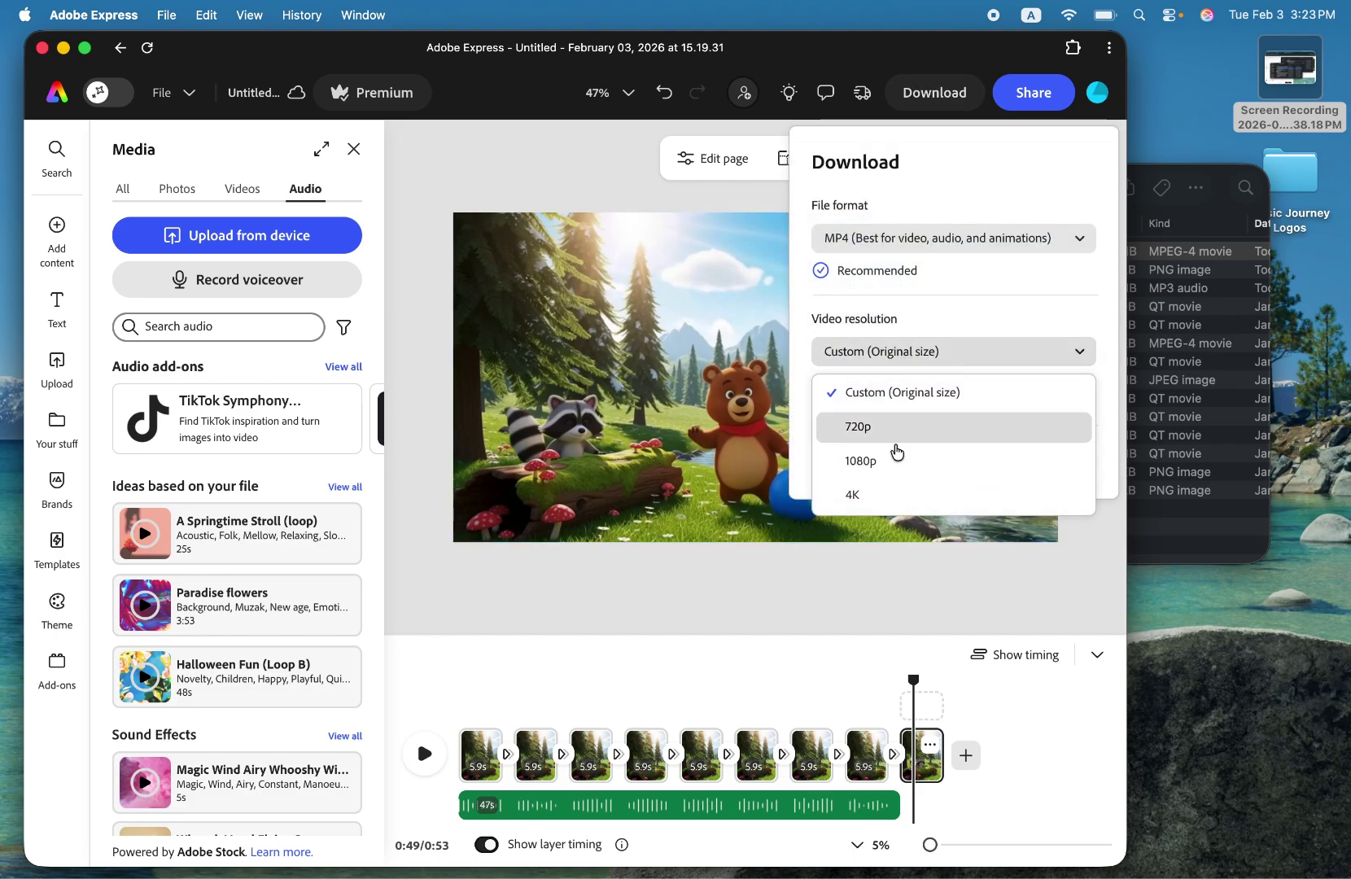
left_click(896, 462)
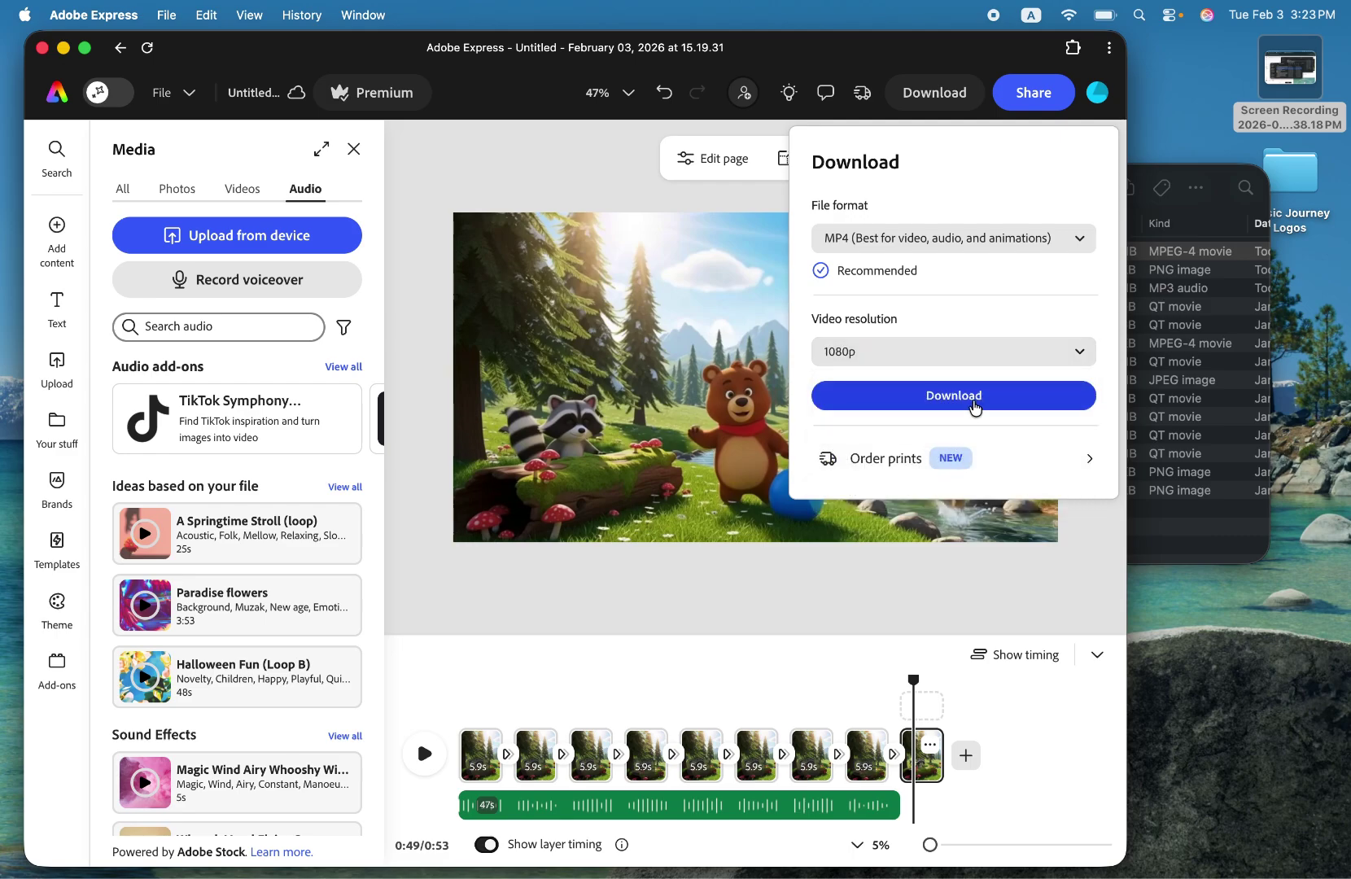
left_click(953, 397)
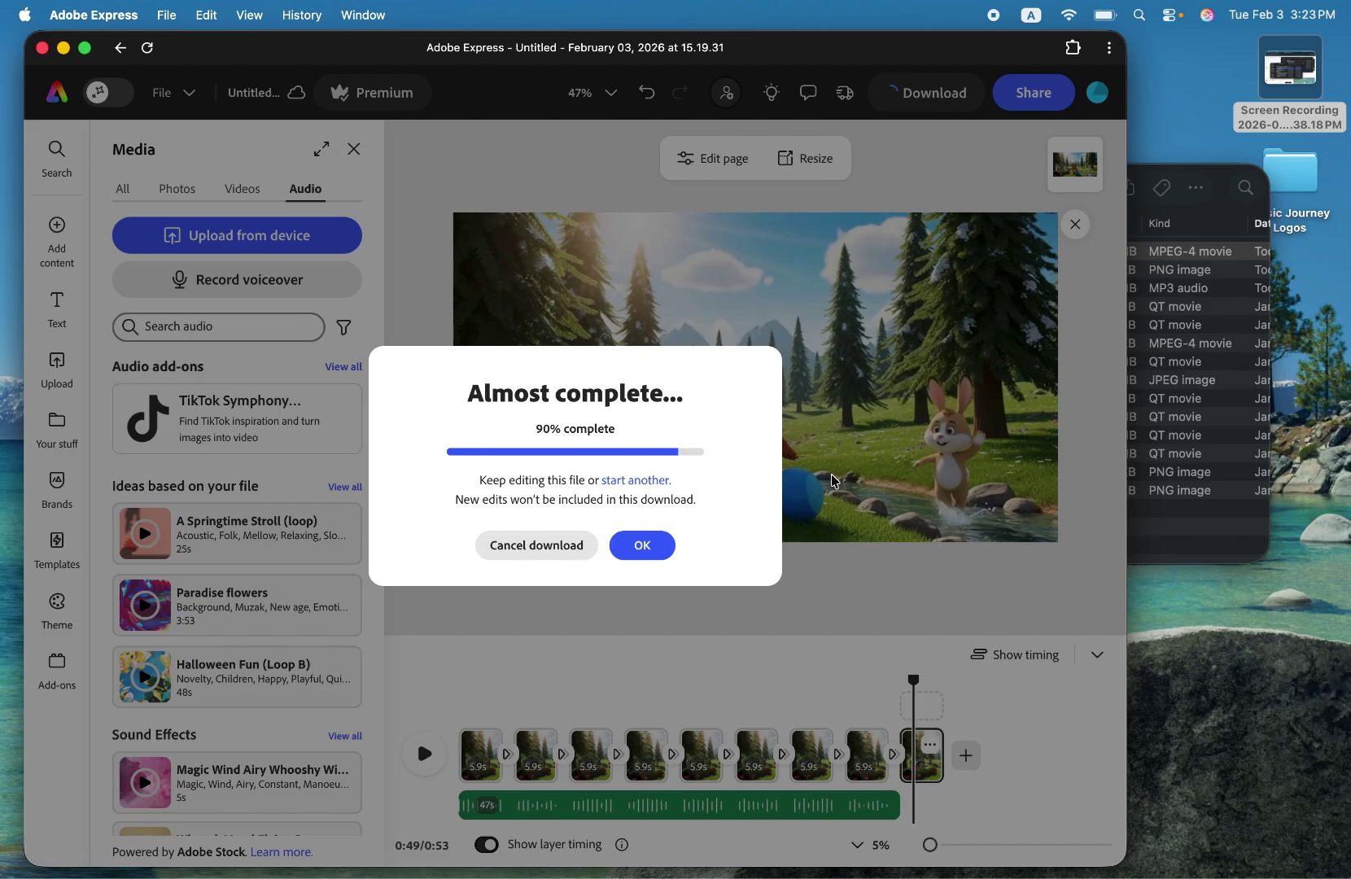
- Switch to the Downloads folder in Finder, play the downloaded Untitled.mp4 for a few seconds and pause it
mouse_move(651, 875)
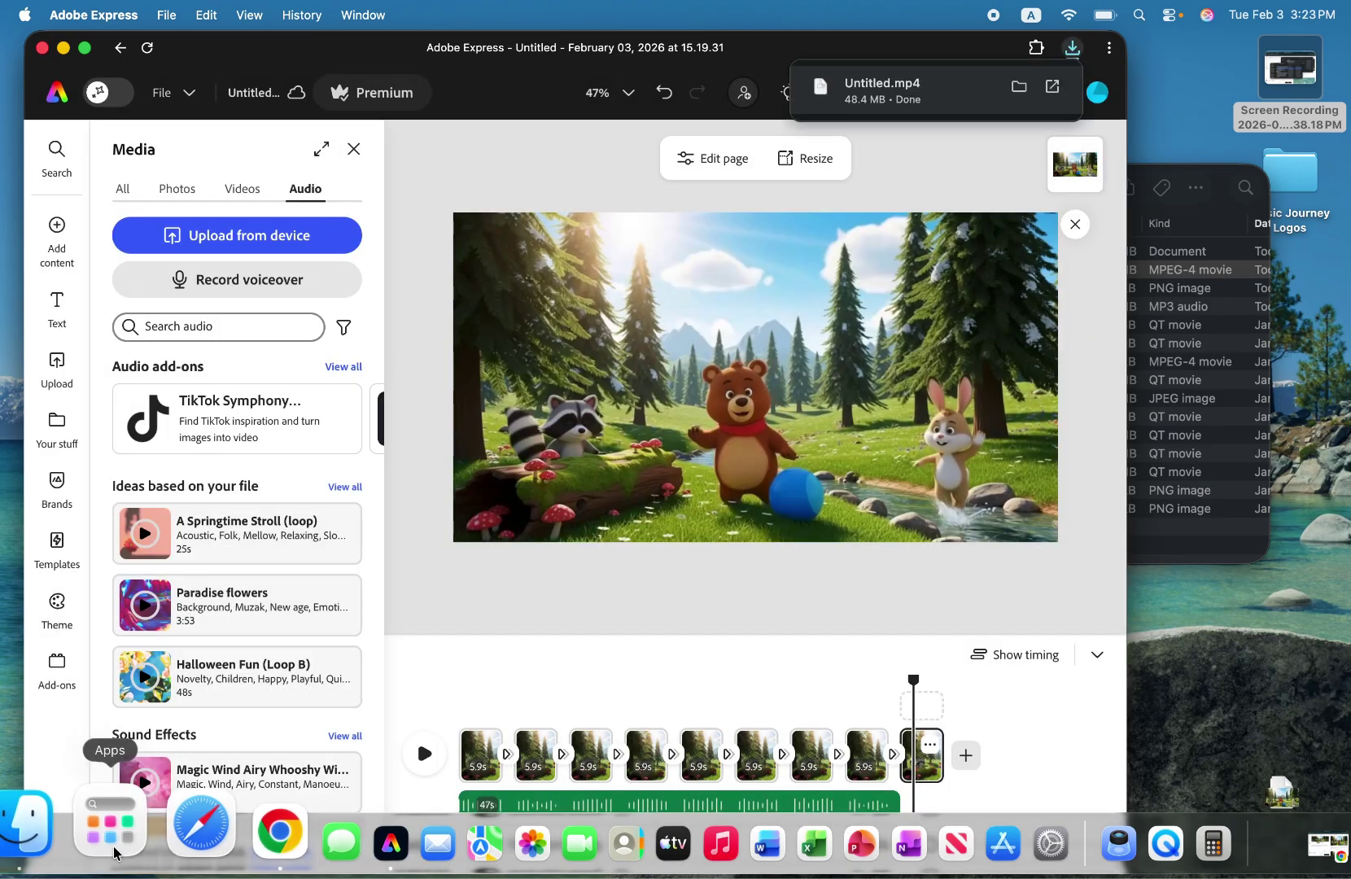
left_click(118, 861)
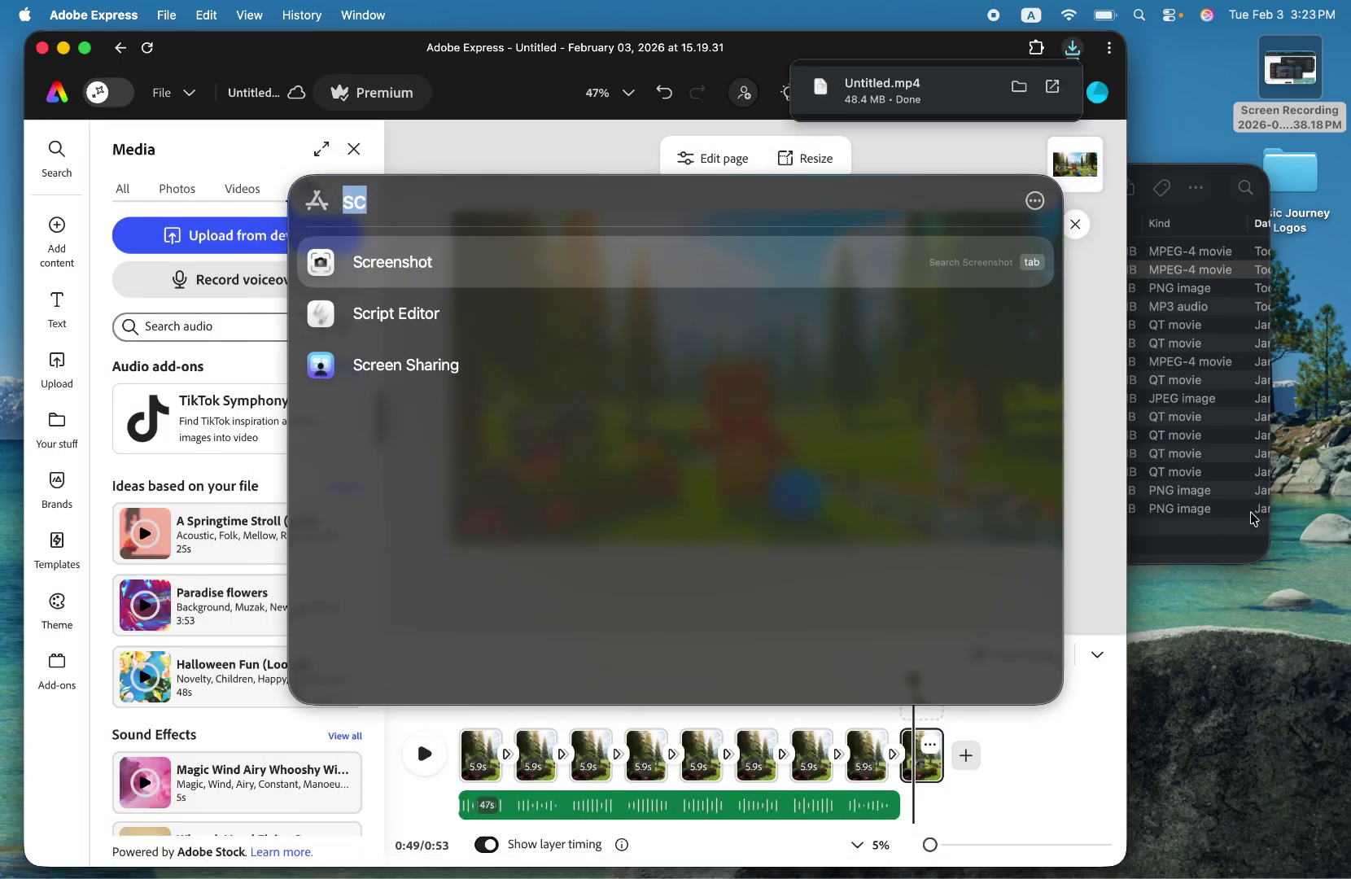
left_click(1216, 535)
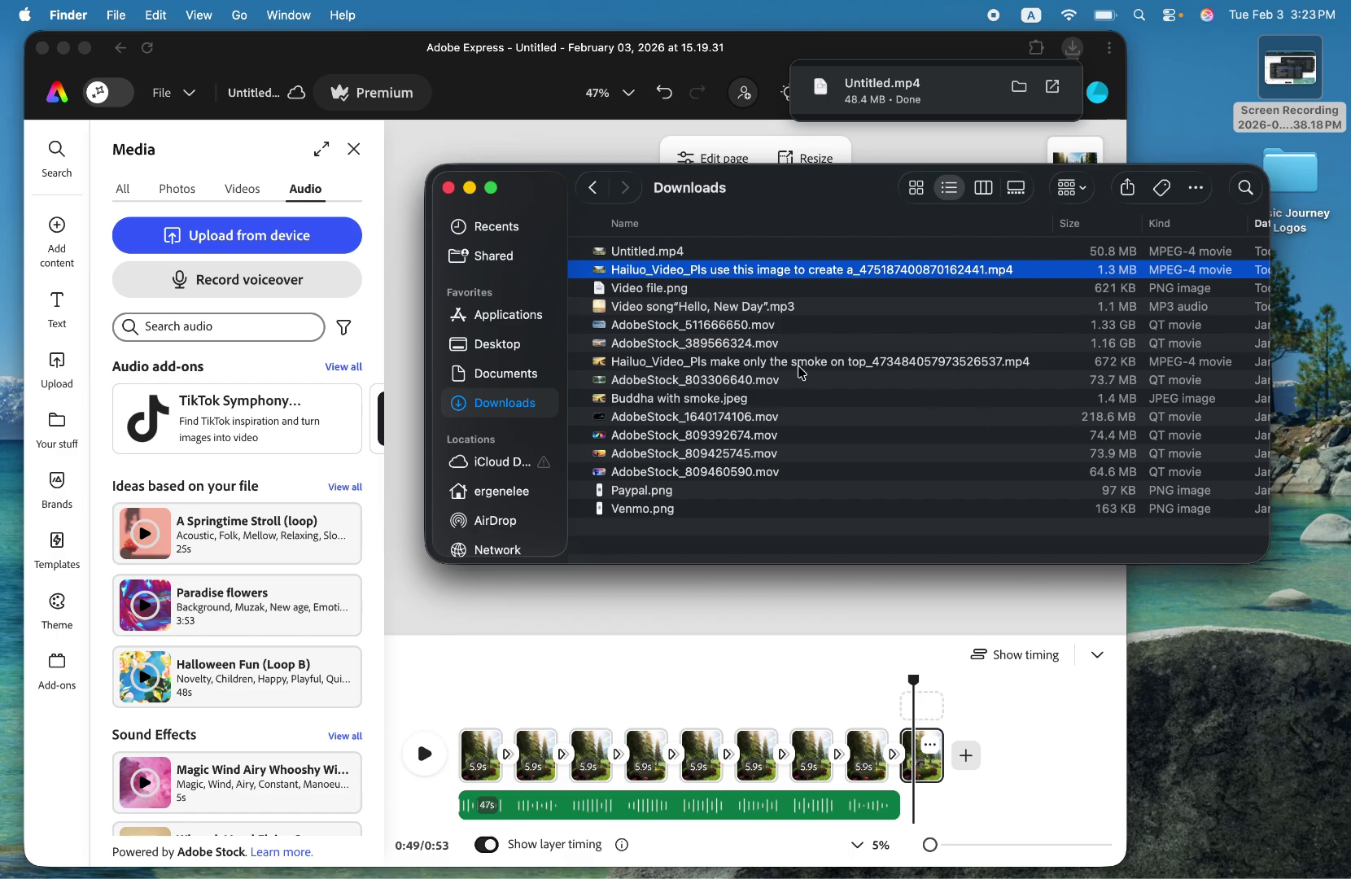
double_click(671, 257)
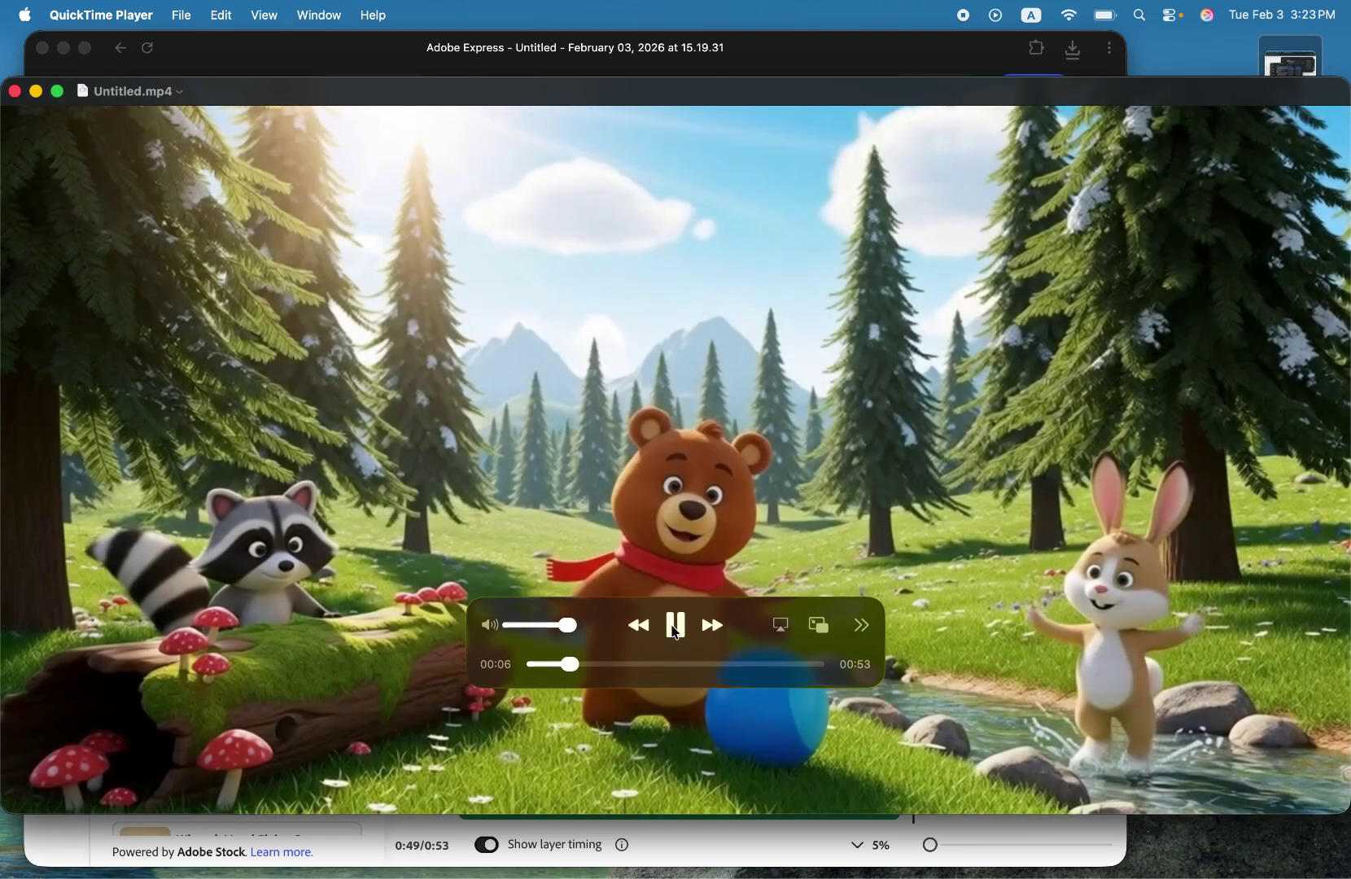
left_click(678, 629)
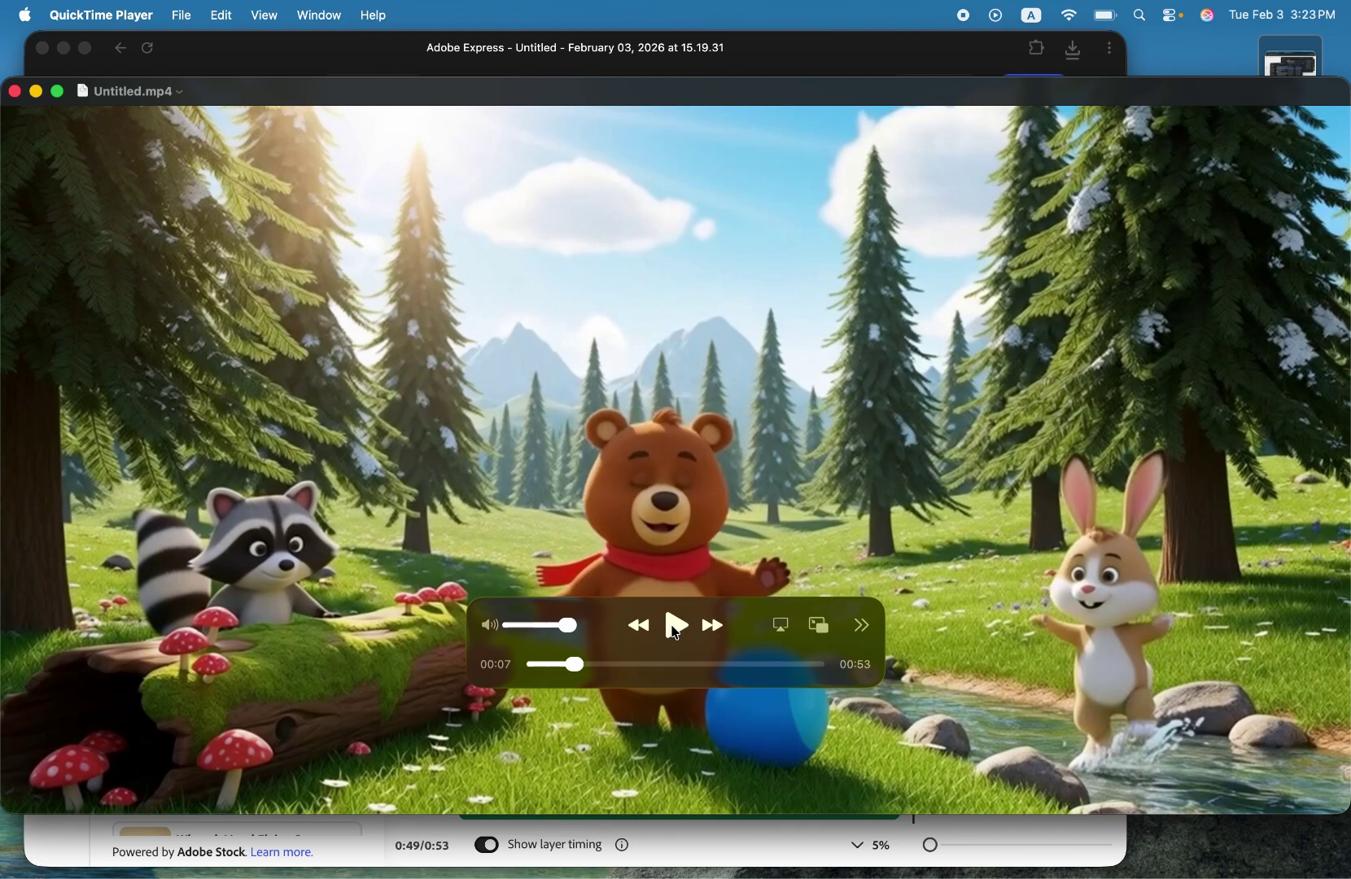
- Open the macOS Screenshot utility with its capture controls over the paused video
mouse_move(383, 830)
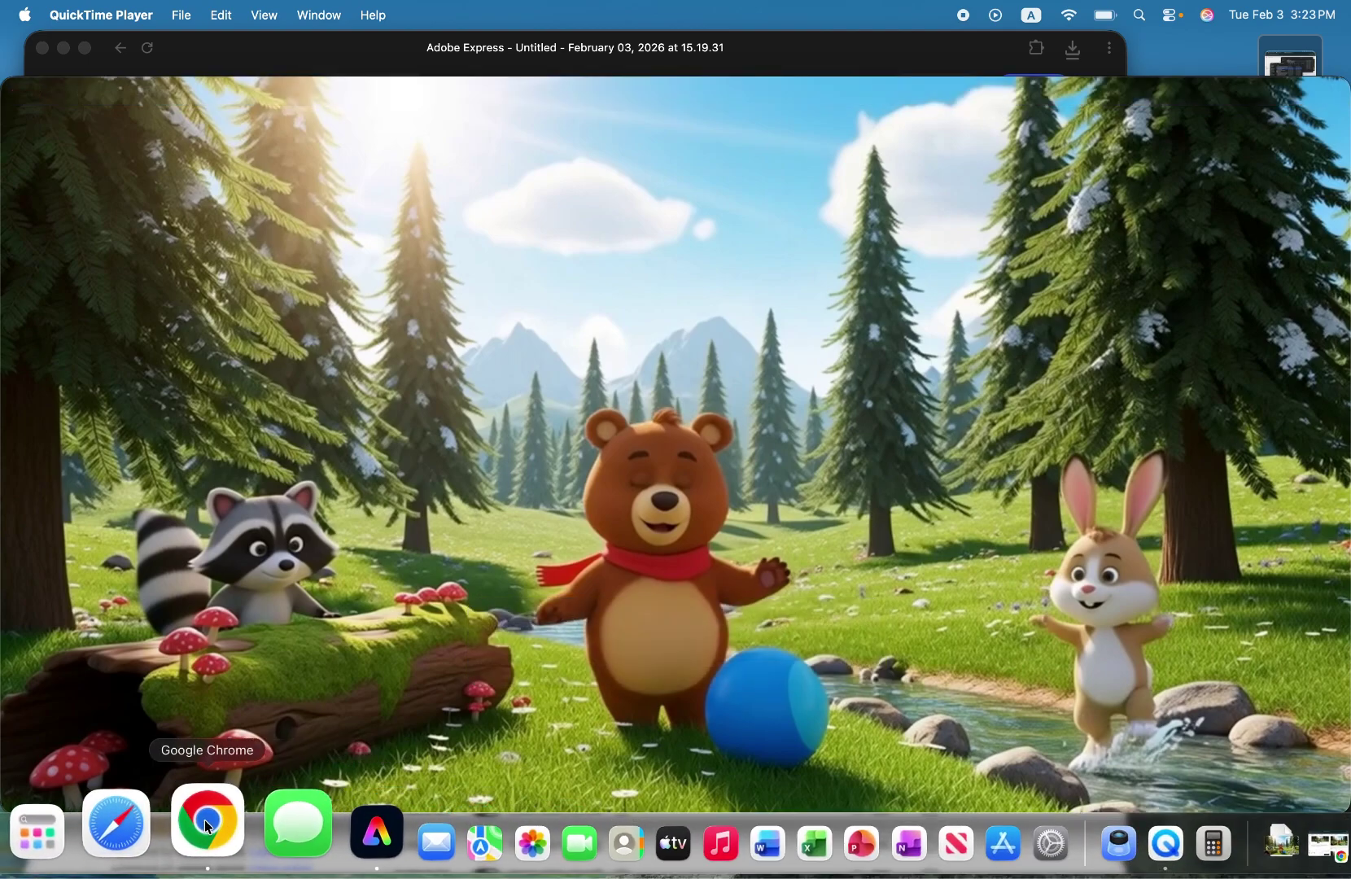
key("super+space")
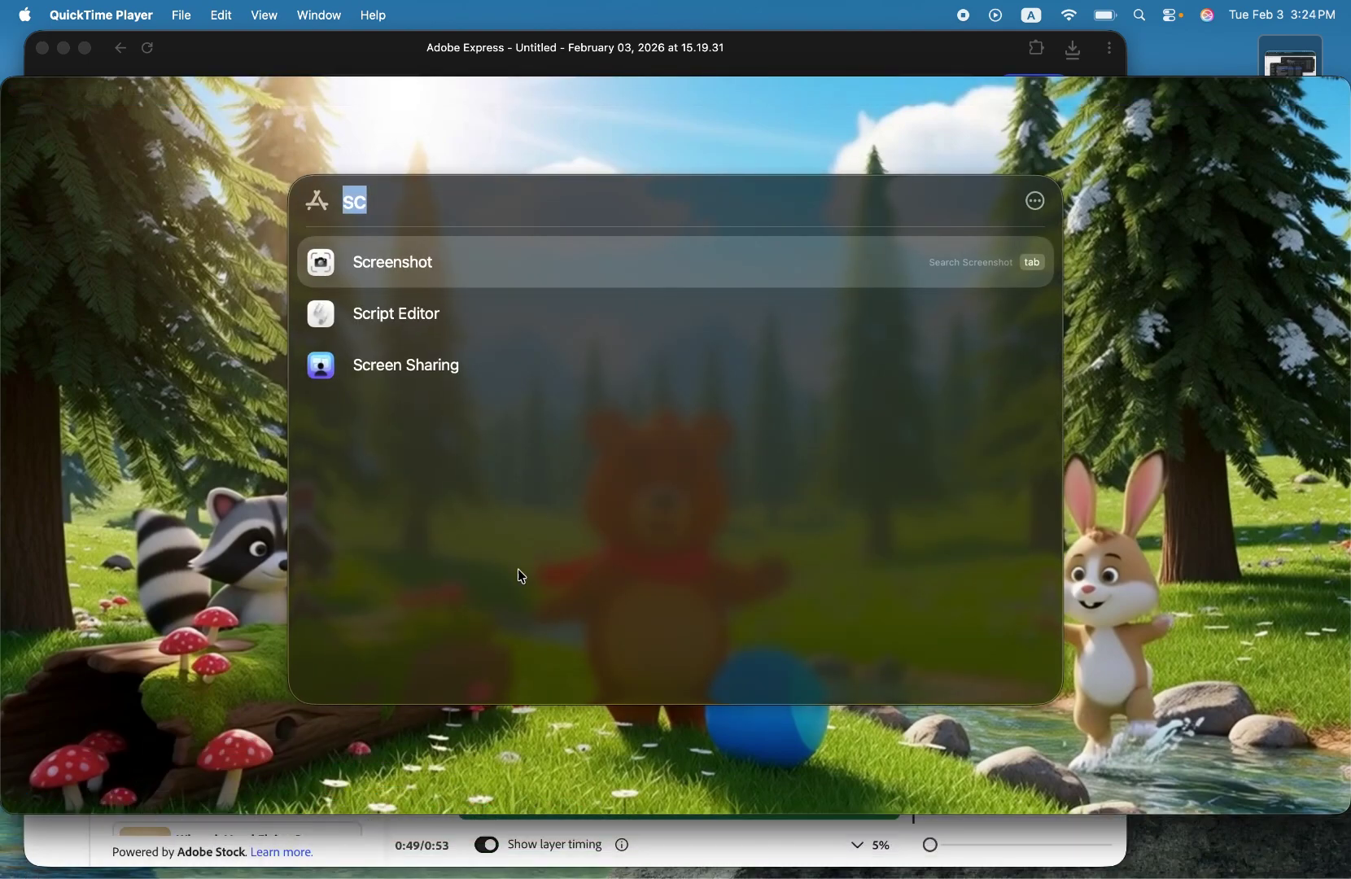
left_click(449, 279)
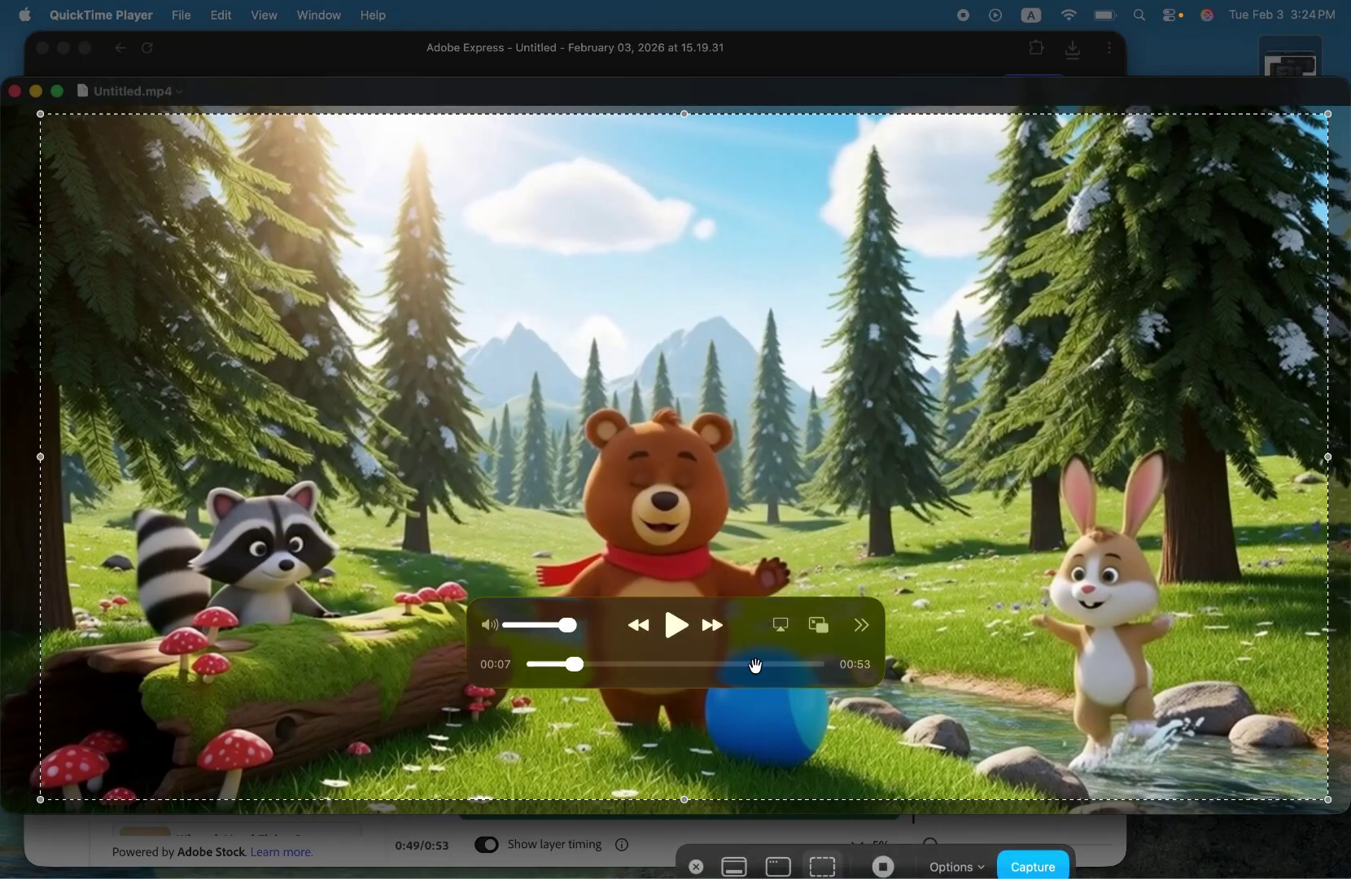